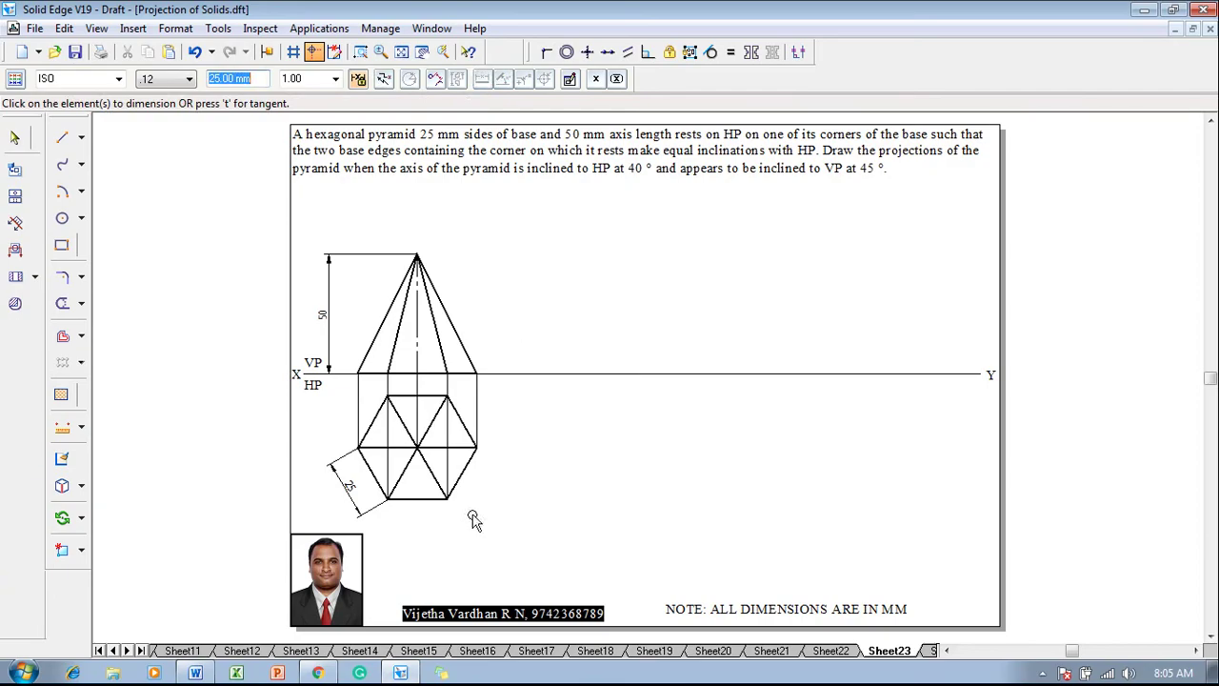
Label the top-view hexagon corners a, b, c, d and e with text
click(16, 619)
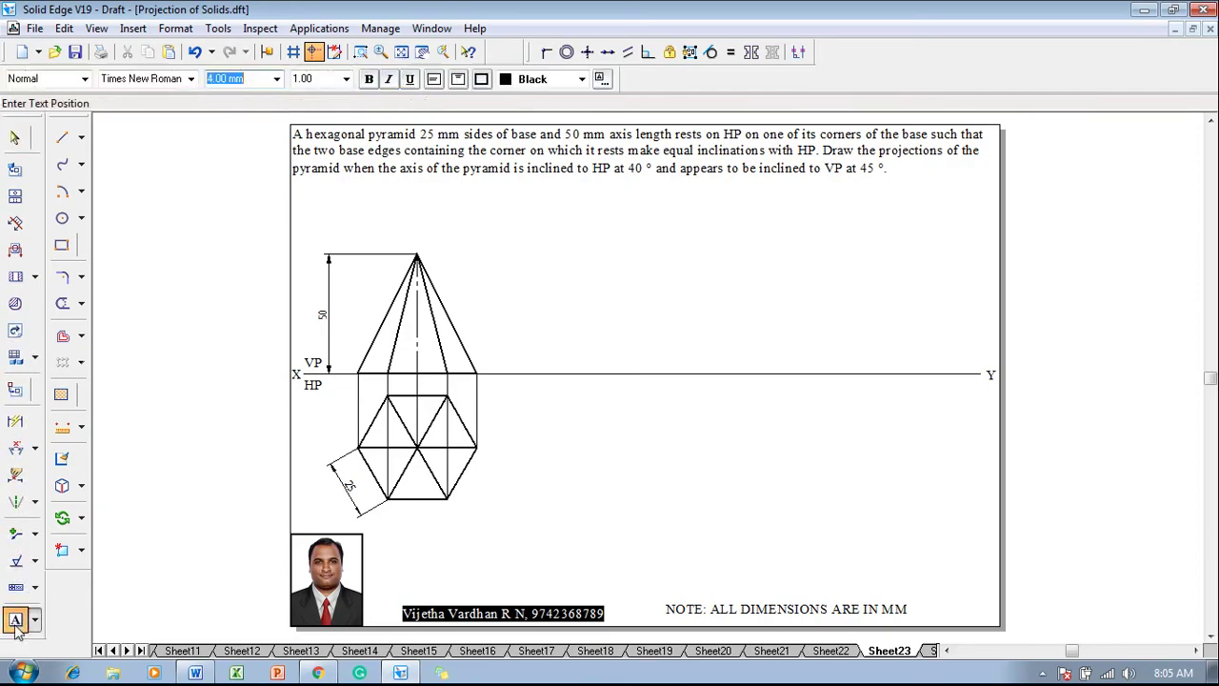
click(335, 445)
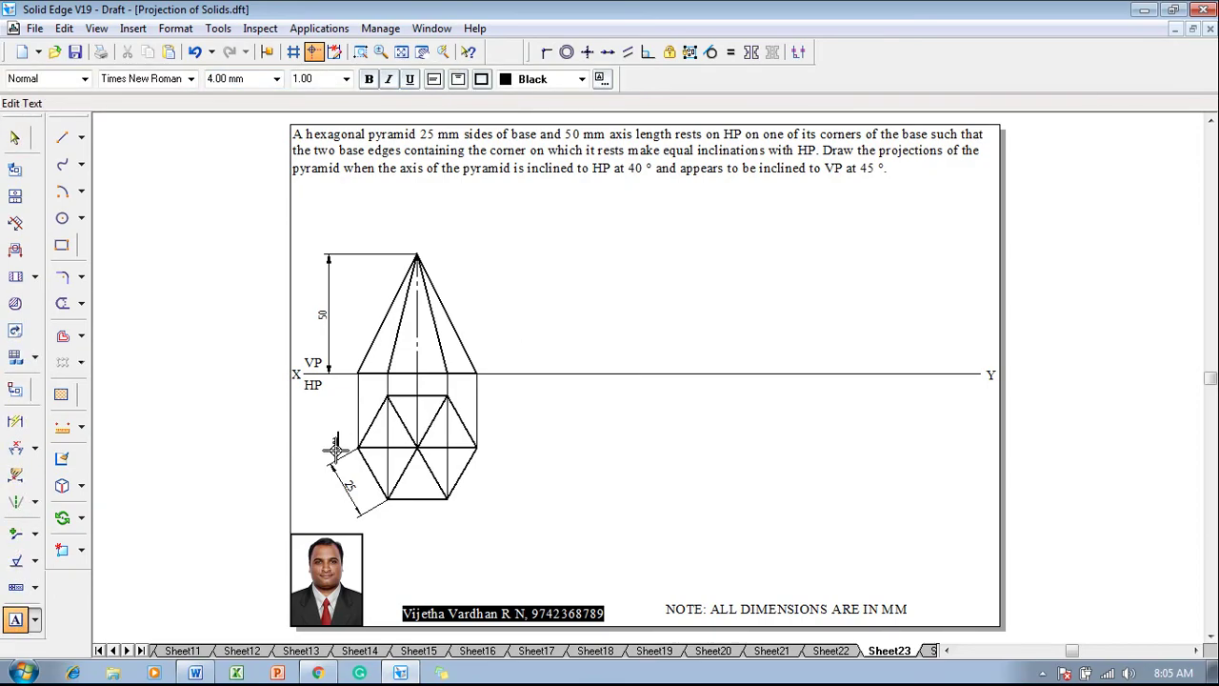
click(386, 511)
text(b)
click(442, 511)
text(c)
click(484, 455)
click(484, 455)
text(d)
click(456, 387)
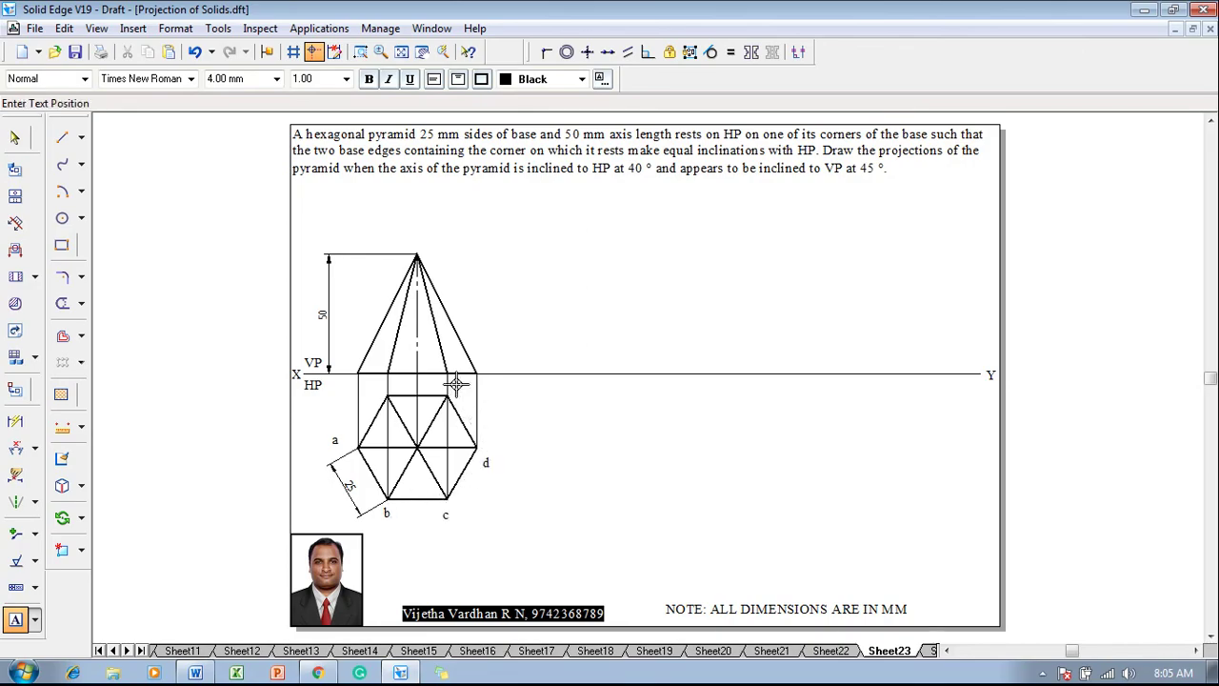
click(457, 388)
text(e)
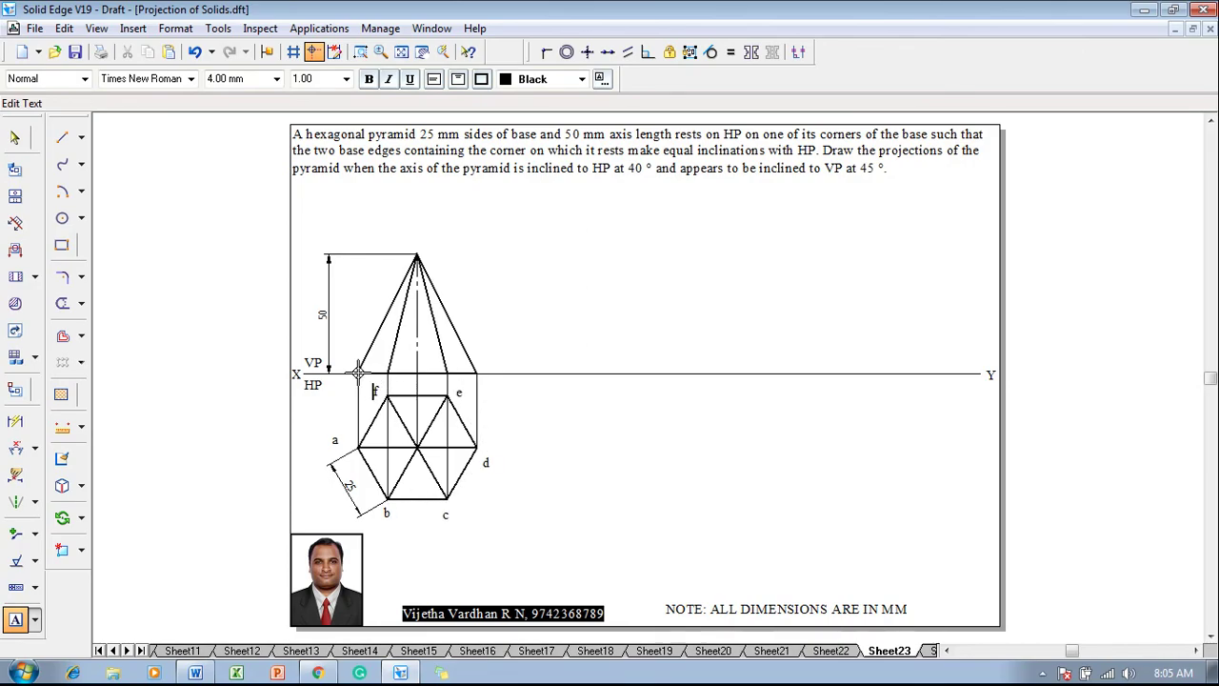
Add the centre label o(o1) and the primed front-view labels a' to d' and o'
click(416, 464)
text(o(o1))
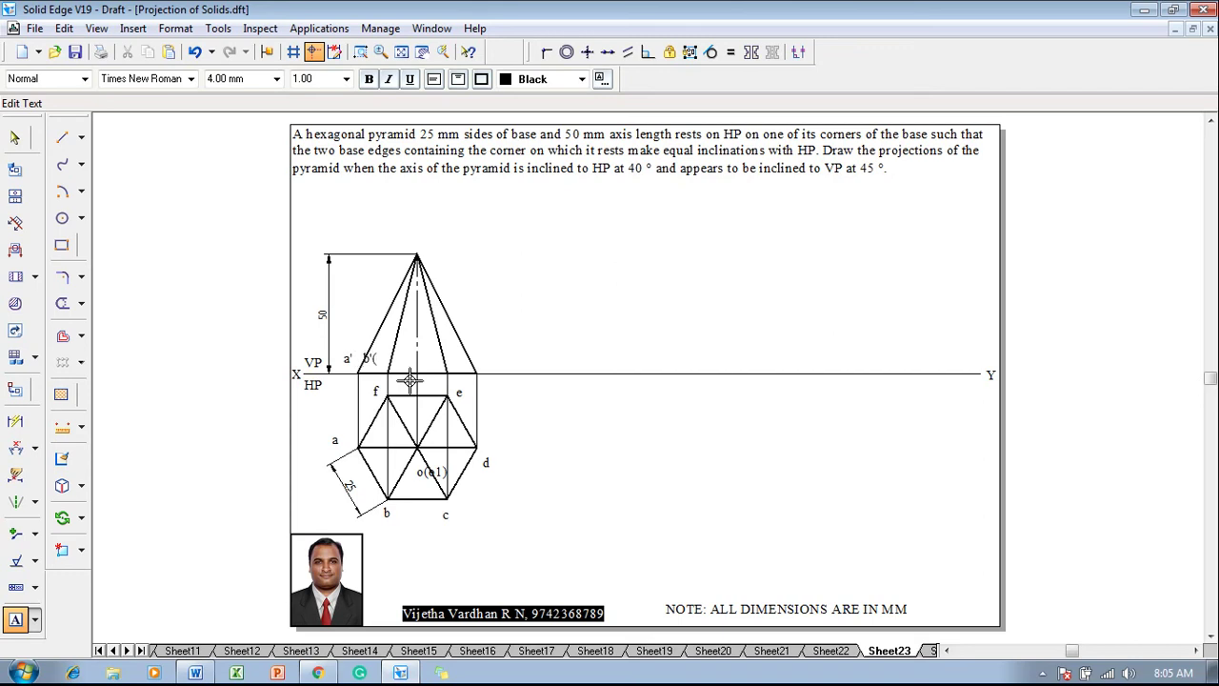
text('))
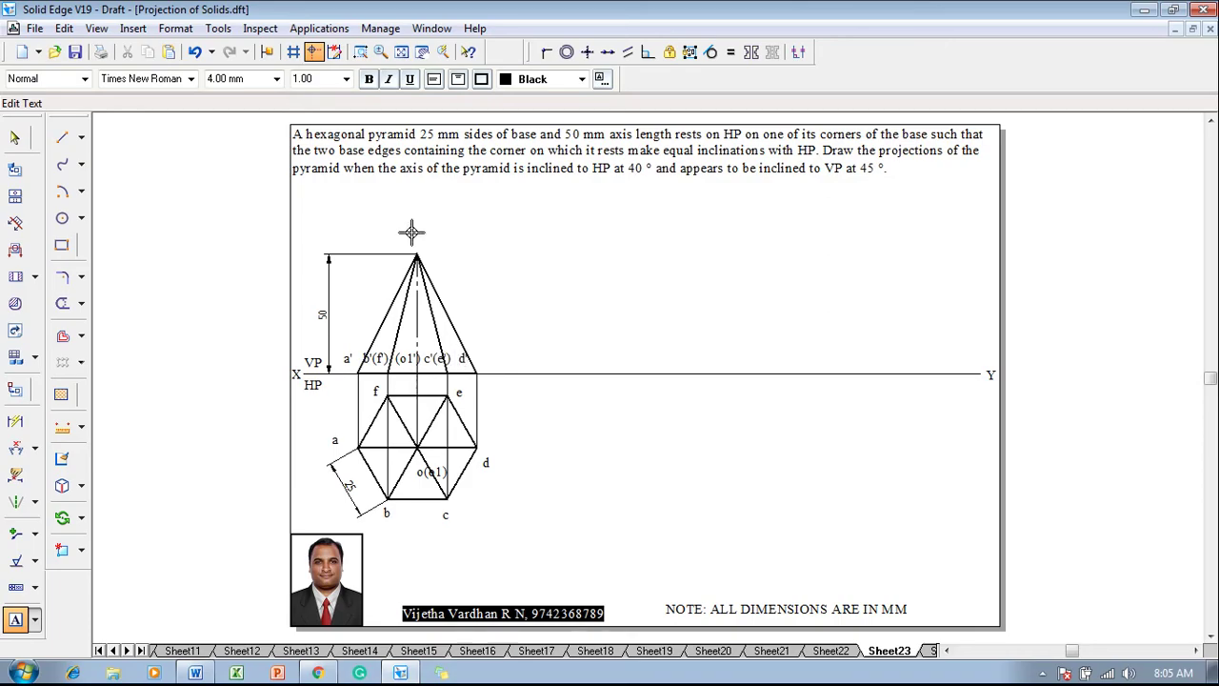
key(Escape)
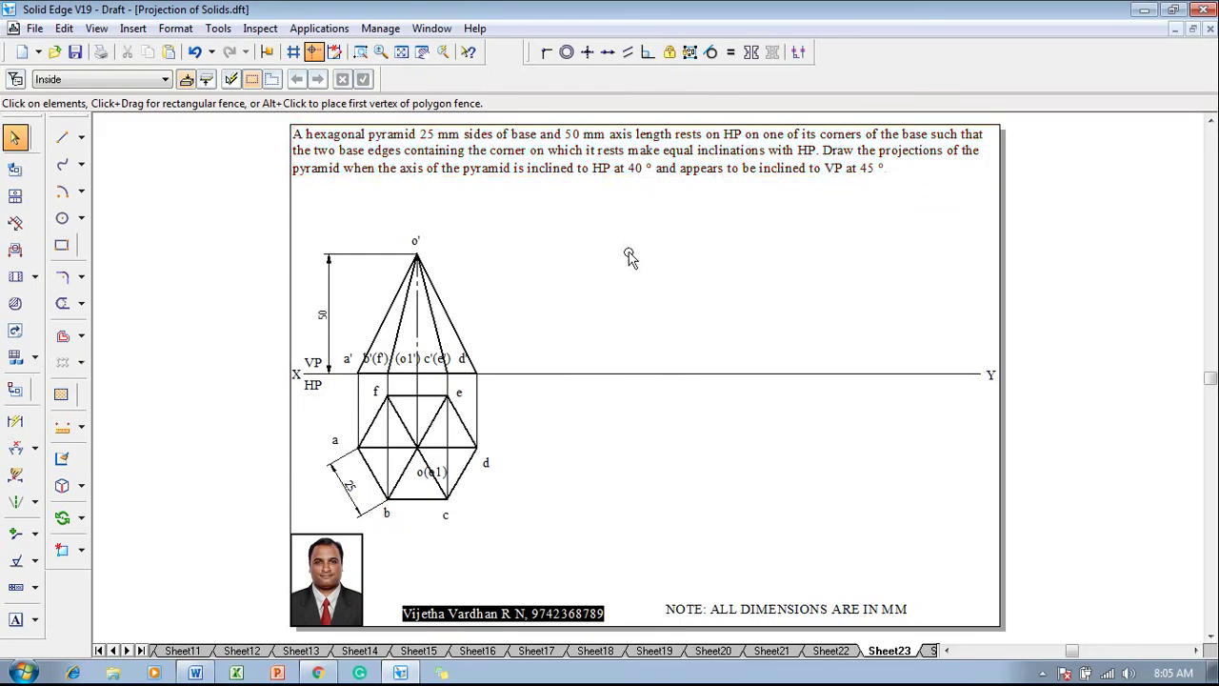
Move a copy of the whole front view to the right along the XY line
drag(501, 393, 328, 213)
click(81, 517)
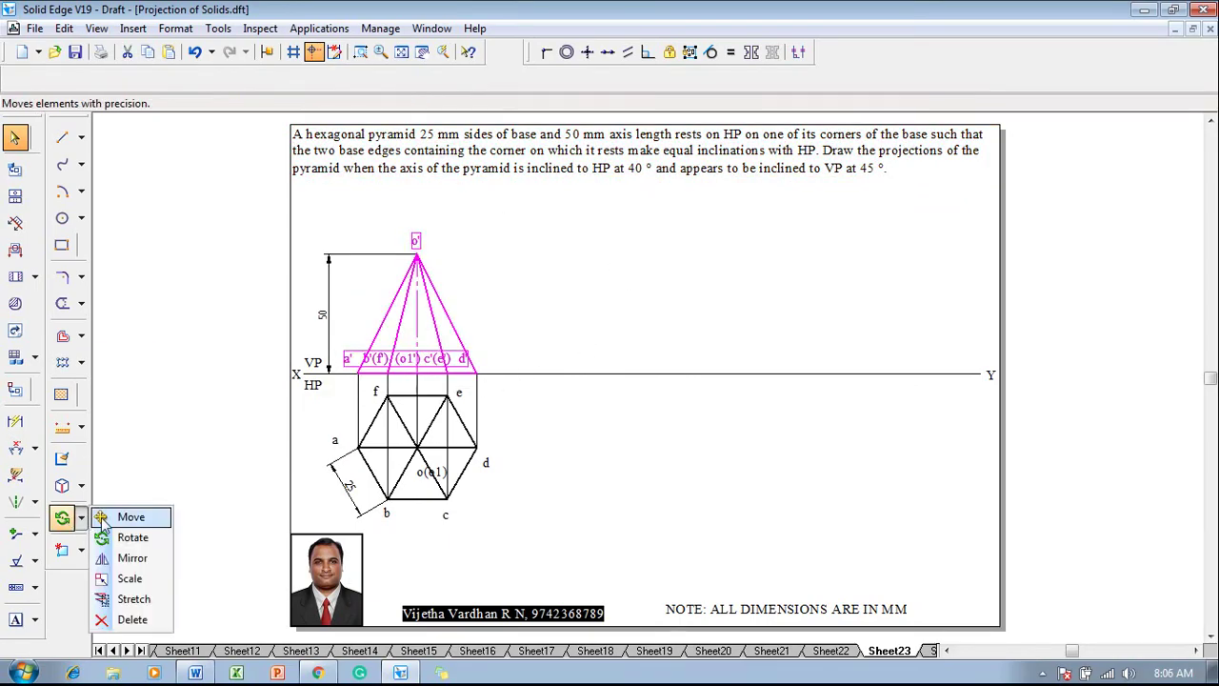
click(124, 514)
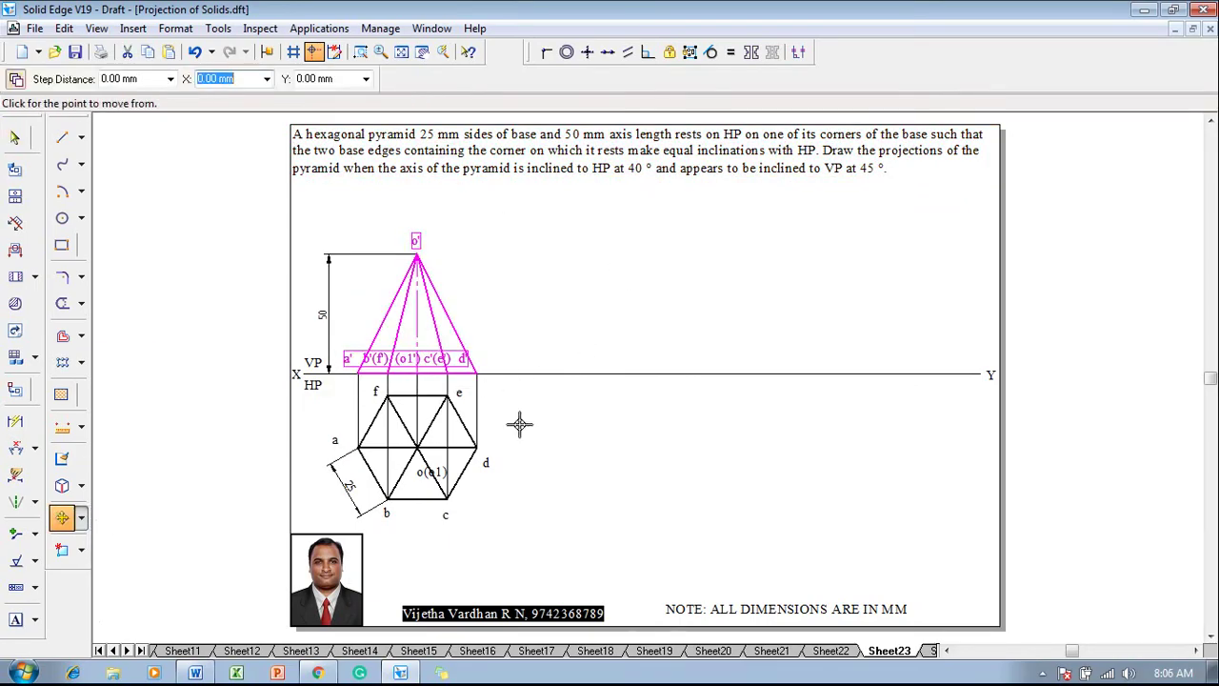
click(476, 373)
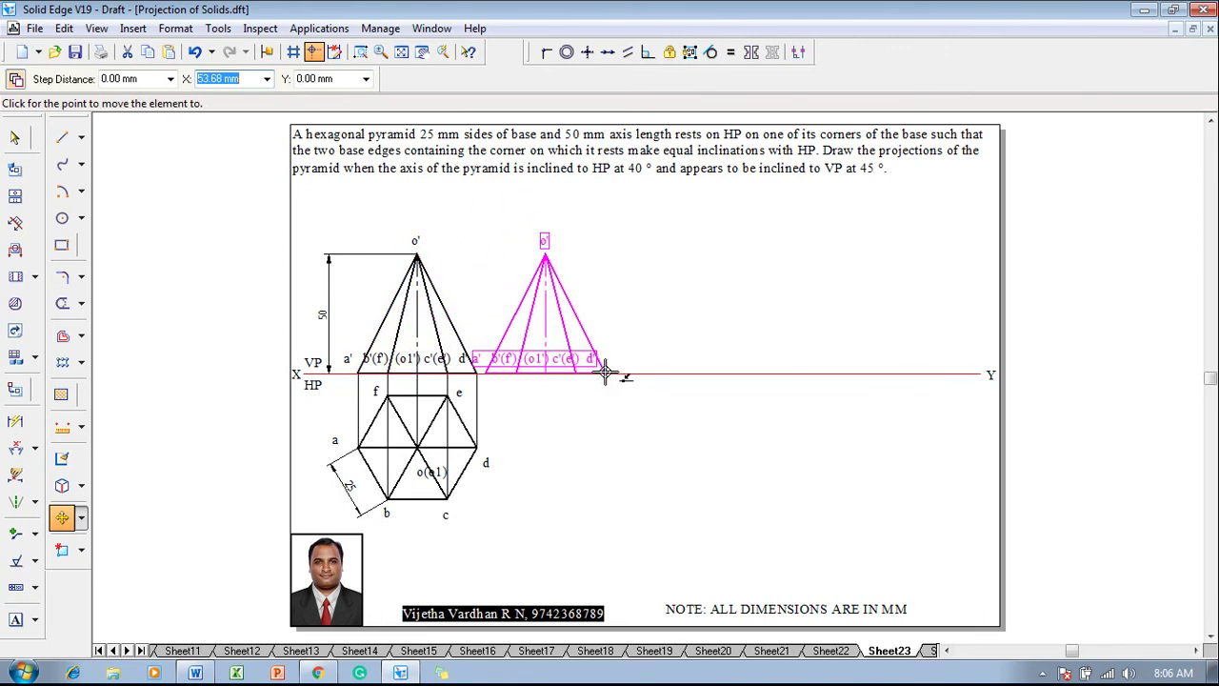
click(605, 373)
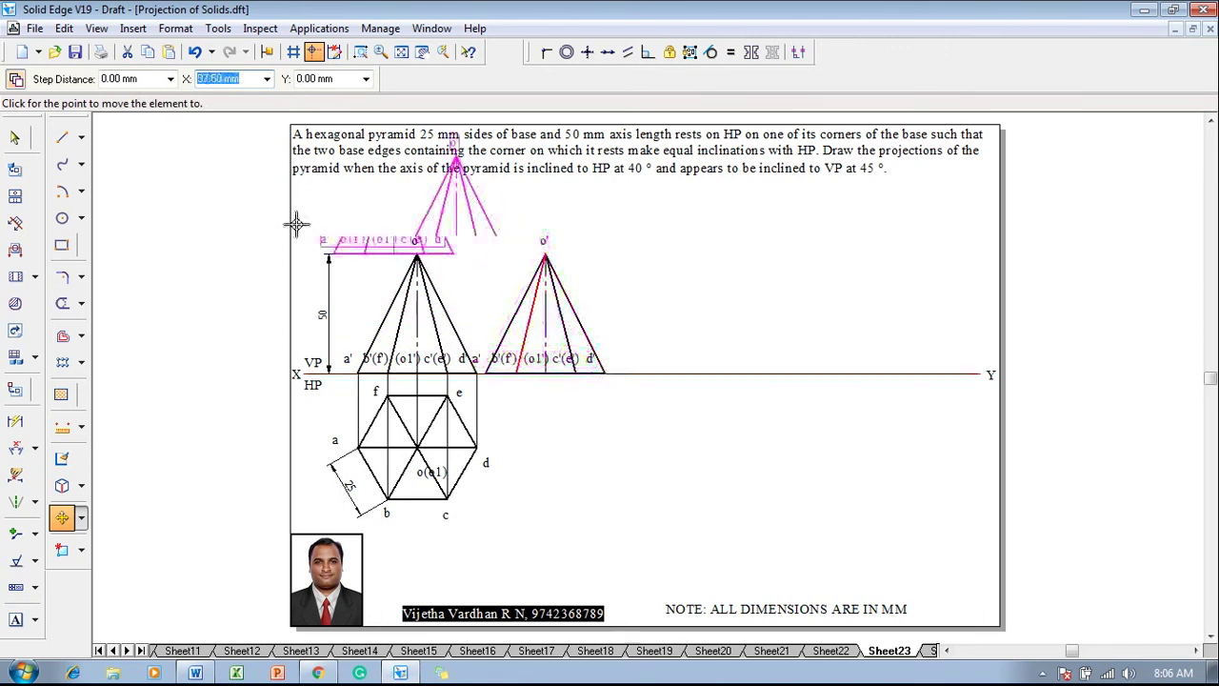
Rotate the copy by 90-40 (50°) about its right base corner
click(81, 517)
click(134, 538)
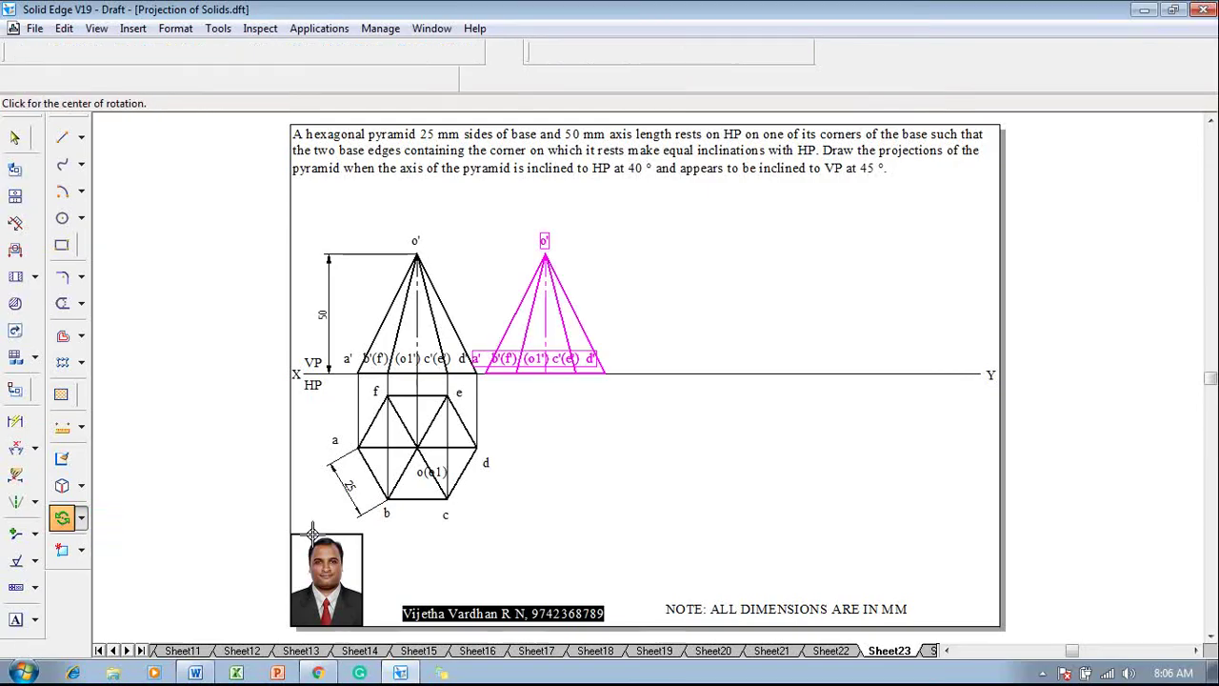
click(606, 374)
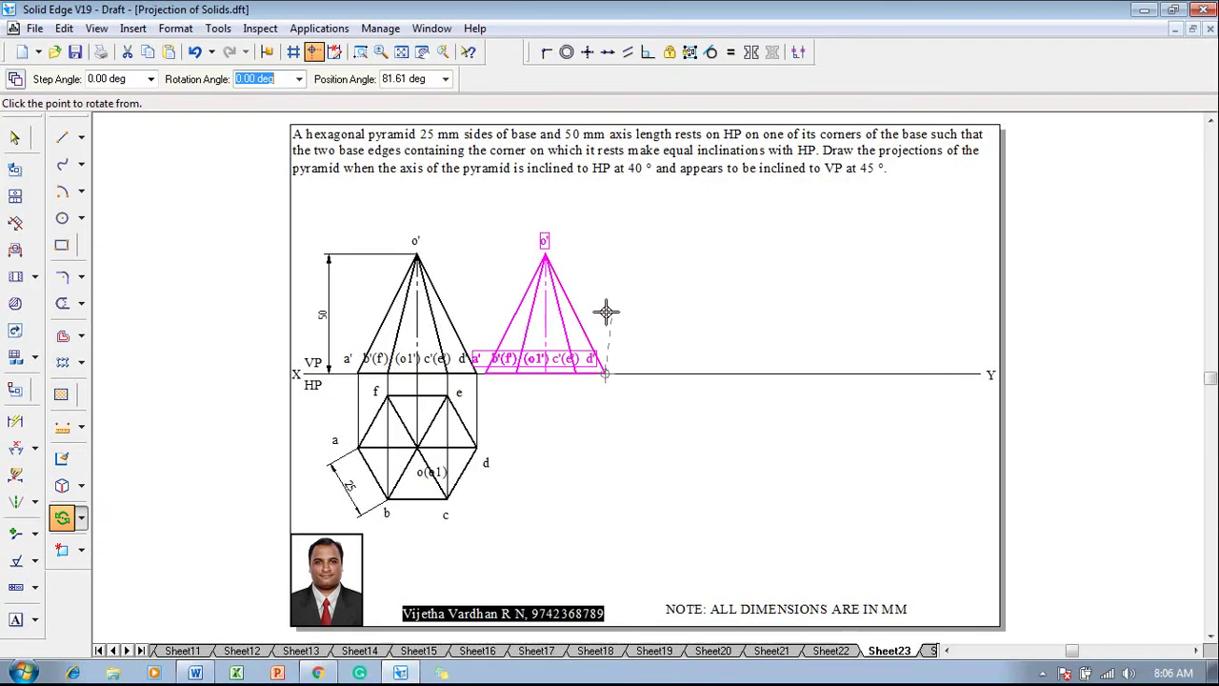
click(486, 373)
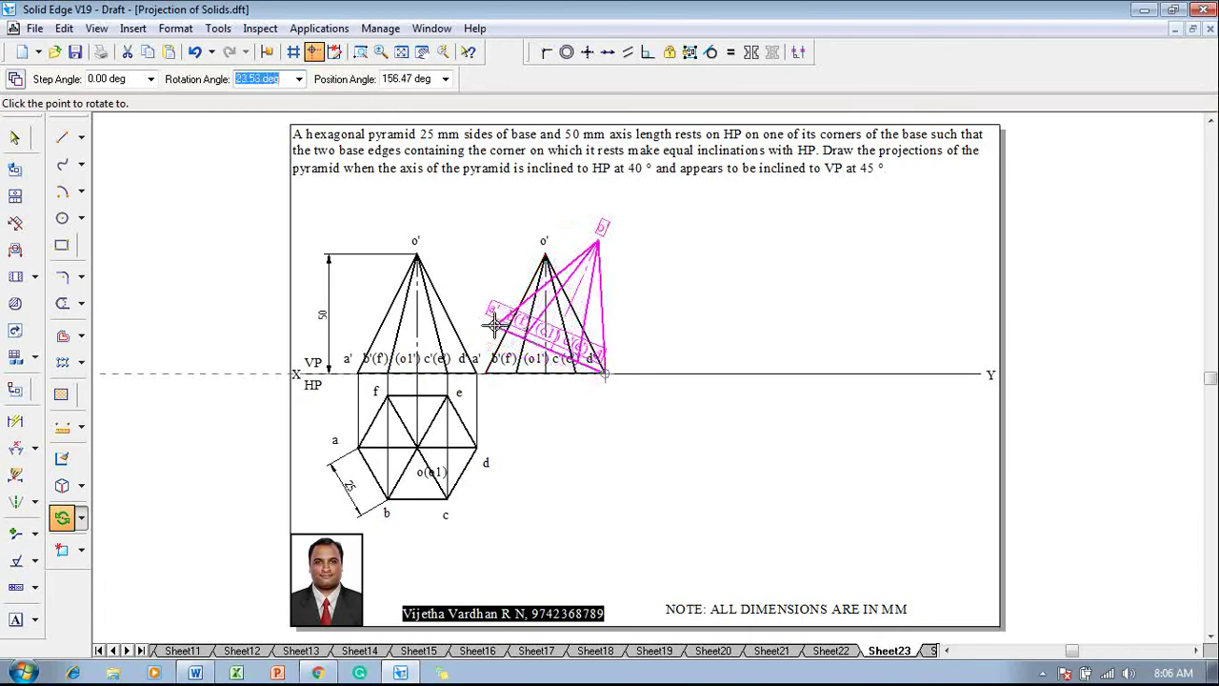
text(90-40)
key(Tab)
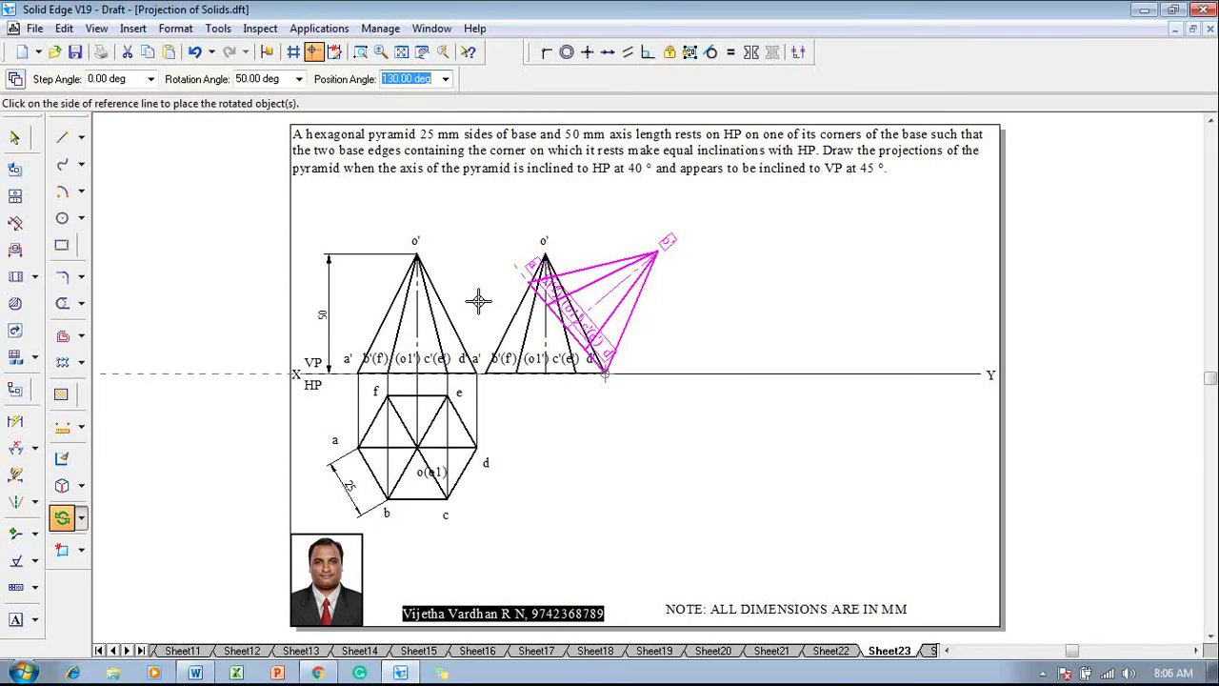
click(479, 301)
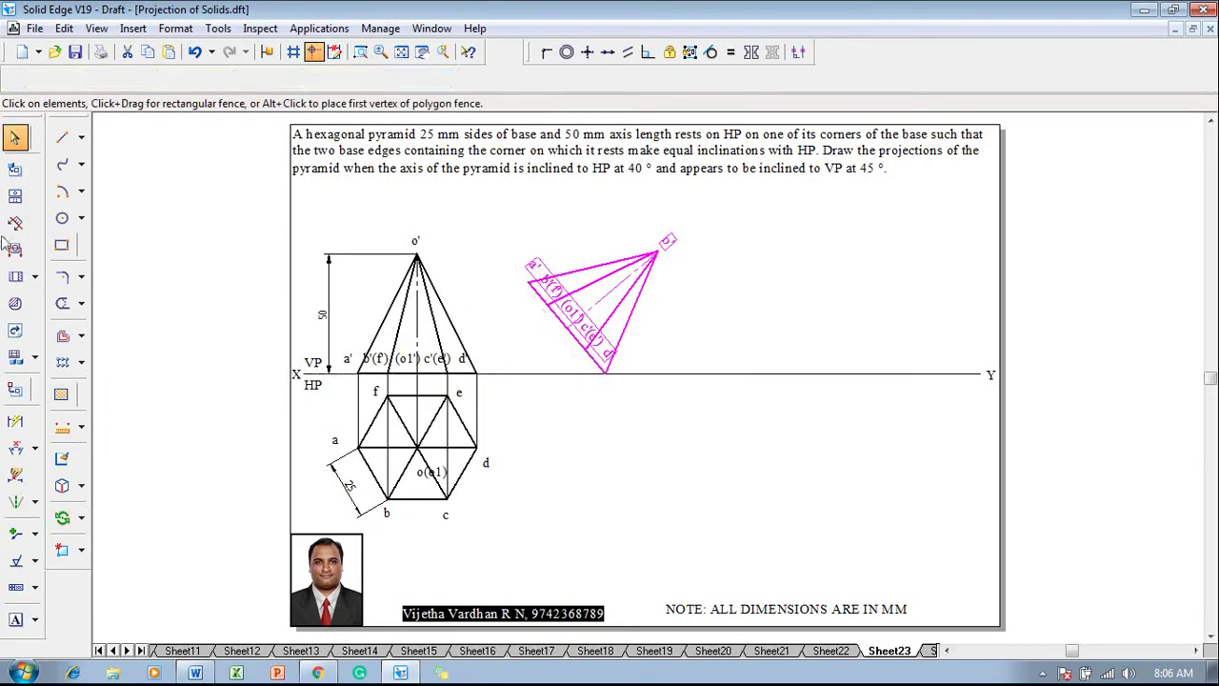
Dimension the 40° angle between the tilted pyramid line and the XY line
click(16, 448)
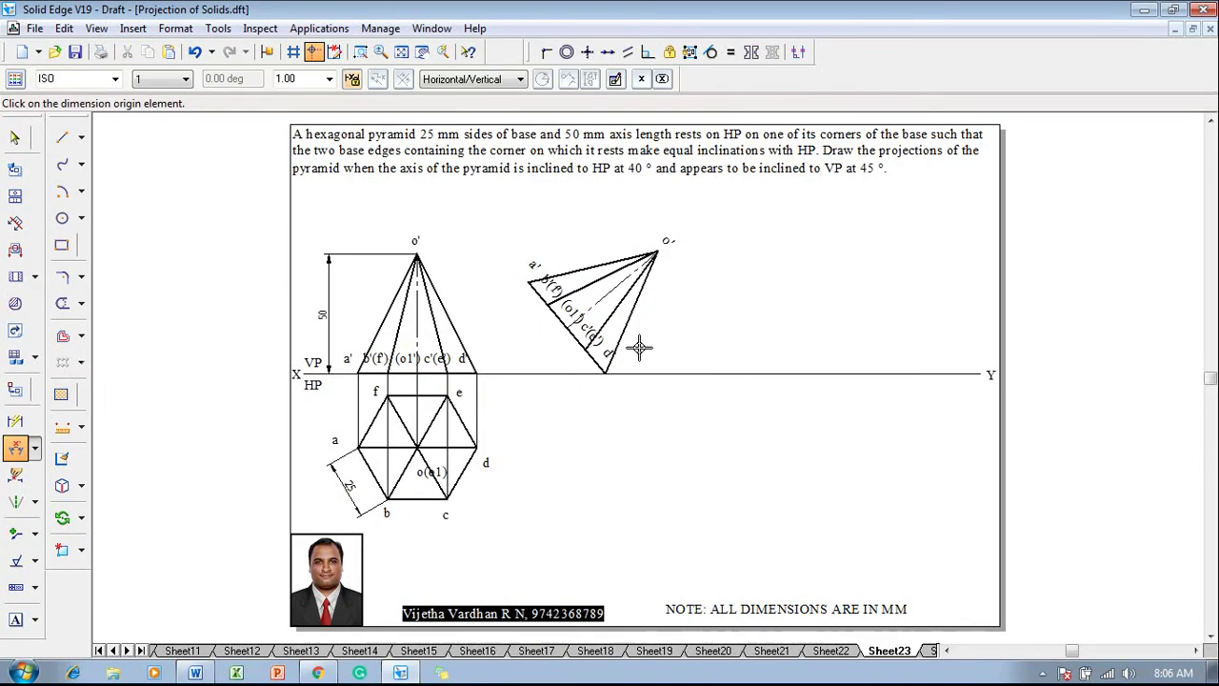
click(594, 303)
click(552, 373)
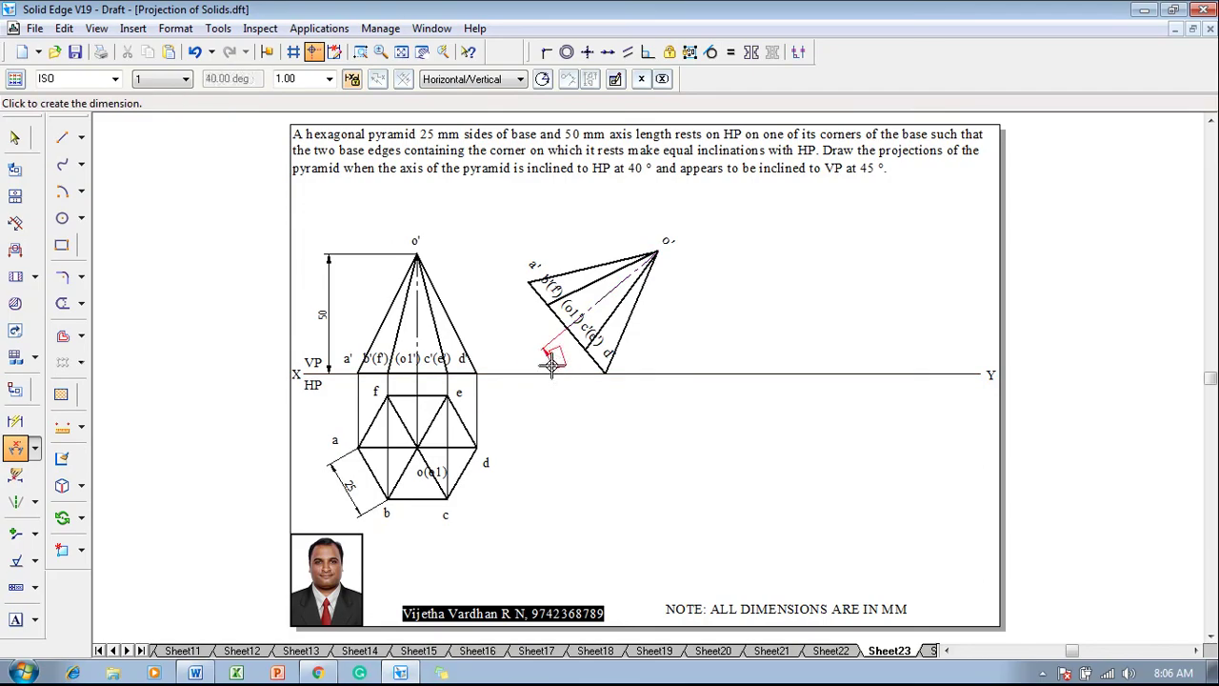
click(553, 362)
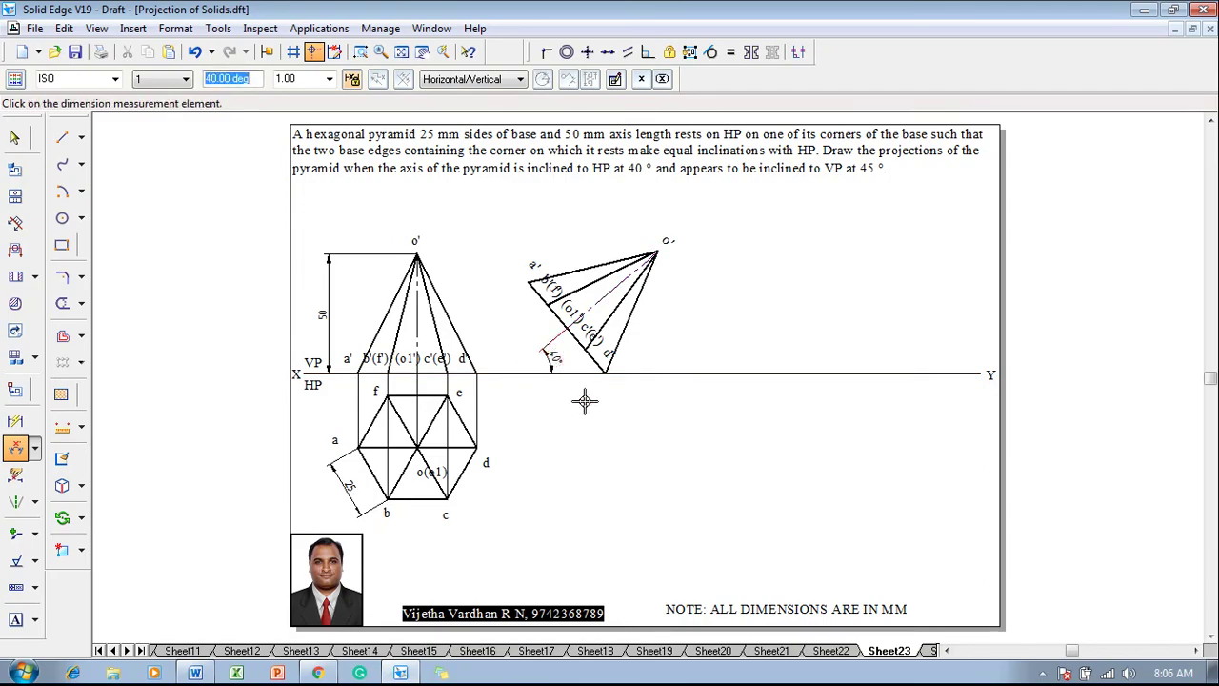
right_click(585, 401)
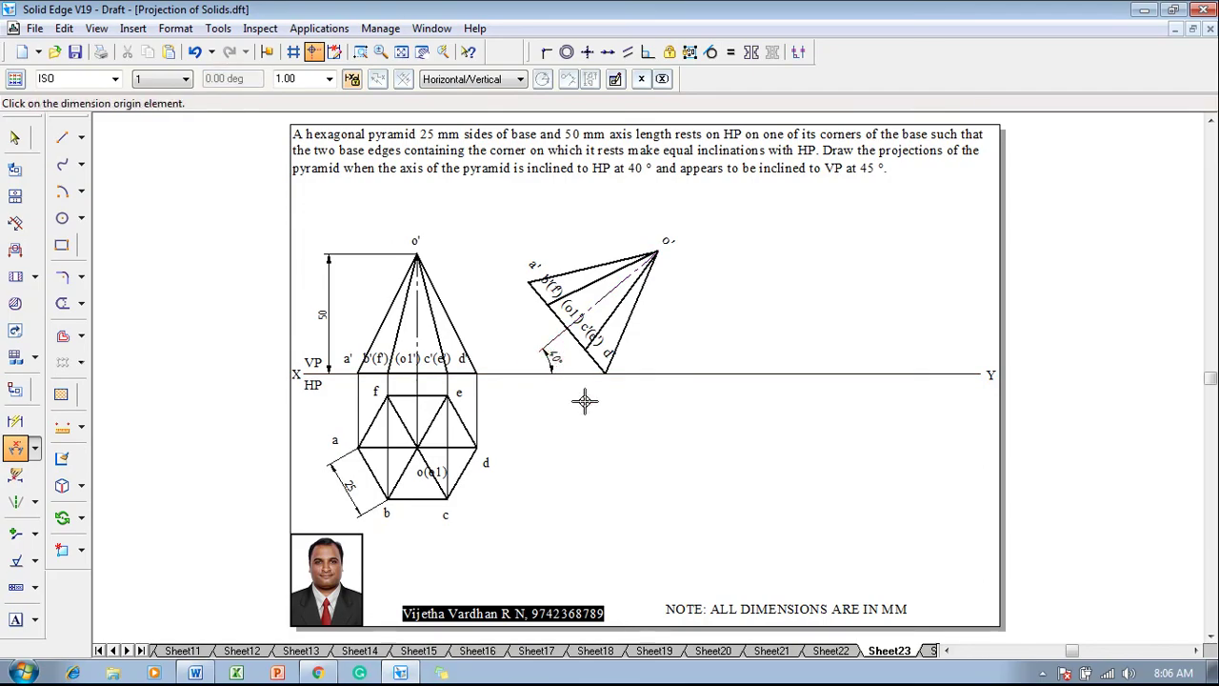
click(62, 137)
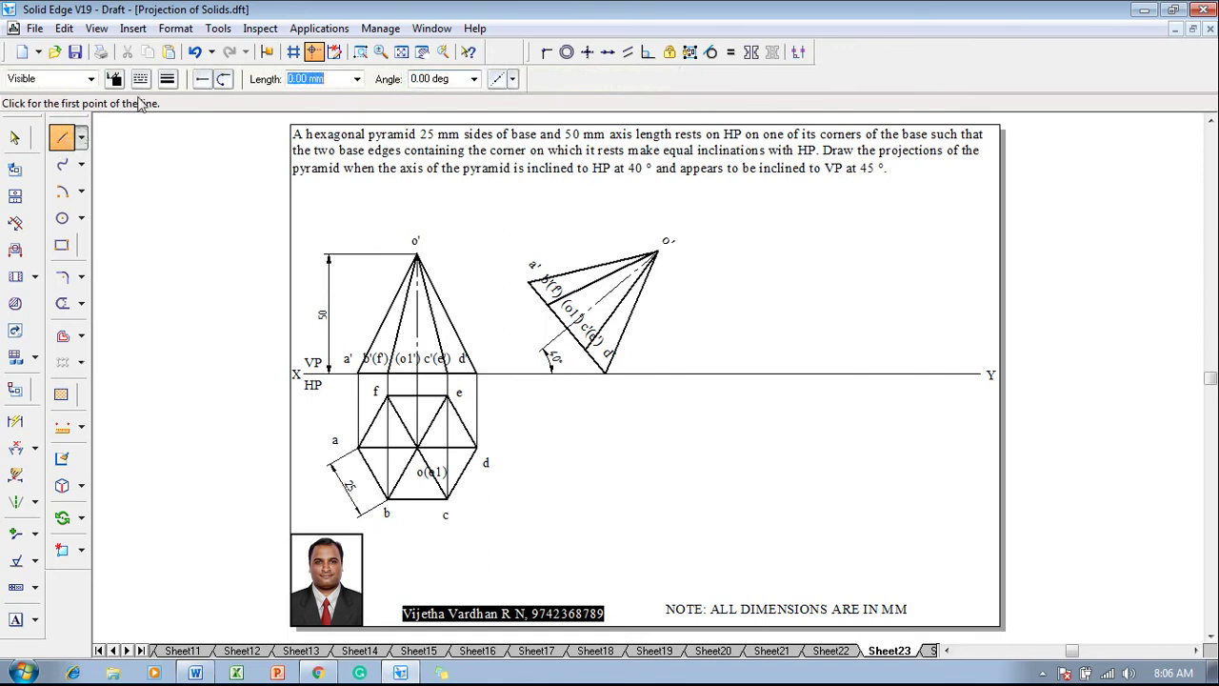
Draw solid vertical projectors from o', d' and a', plus a horizontal line from corner d
click(167, 79)
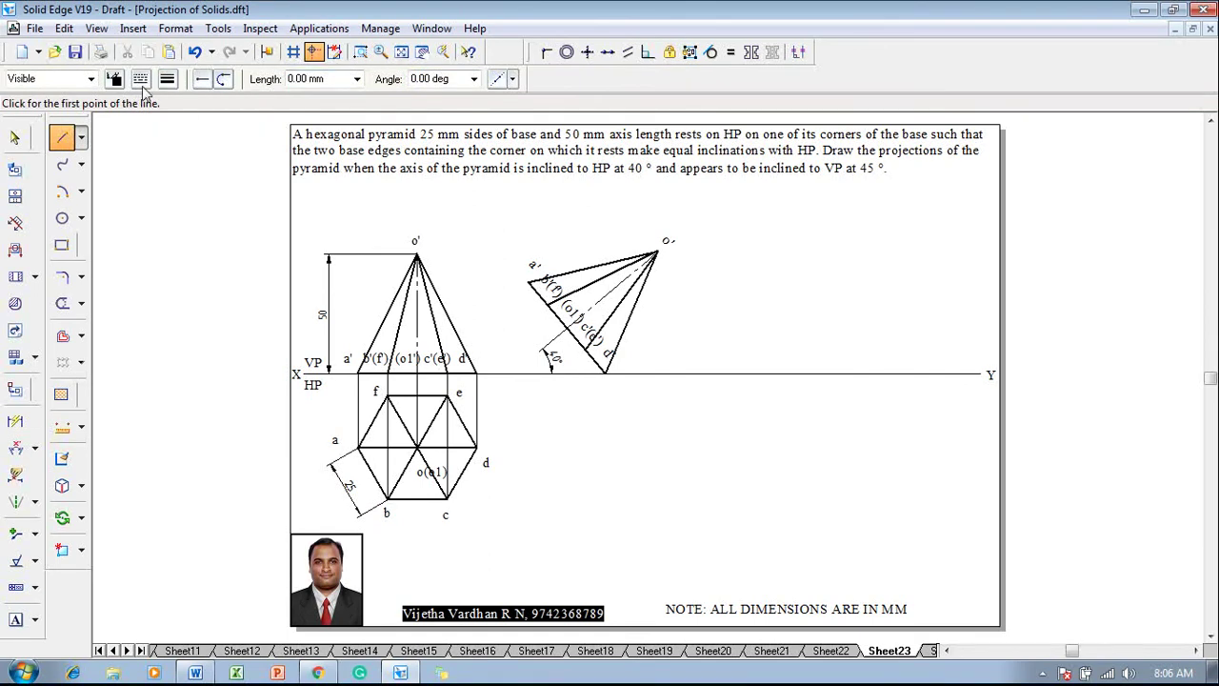
click(141, 79)
click(149, 102)
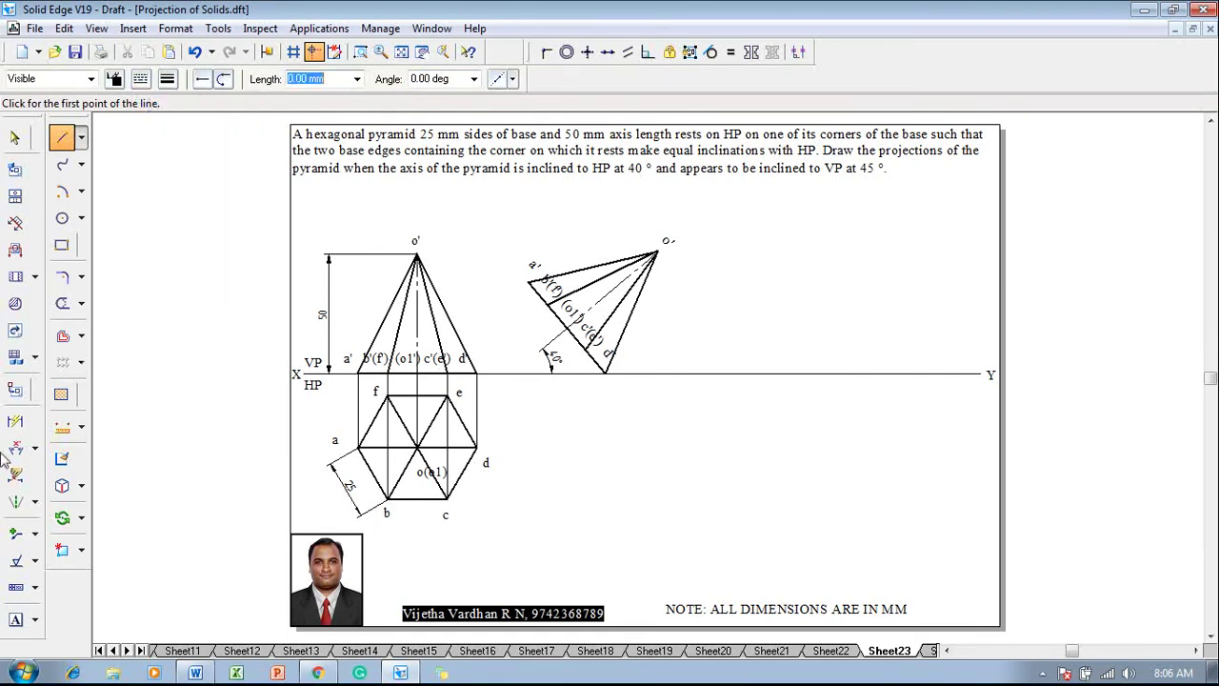
click(655, 254)
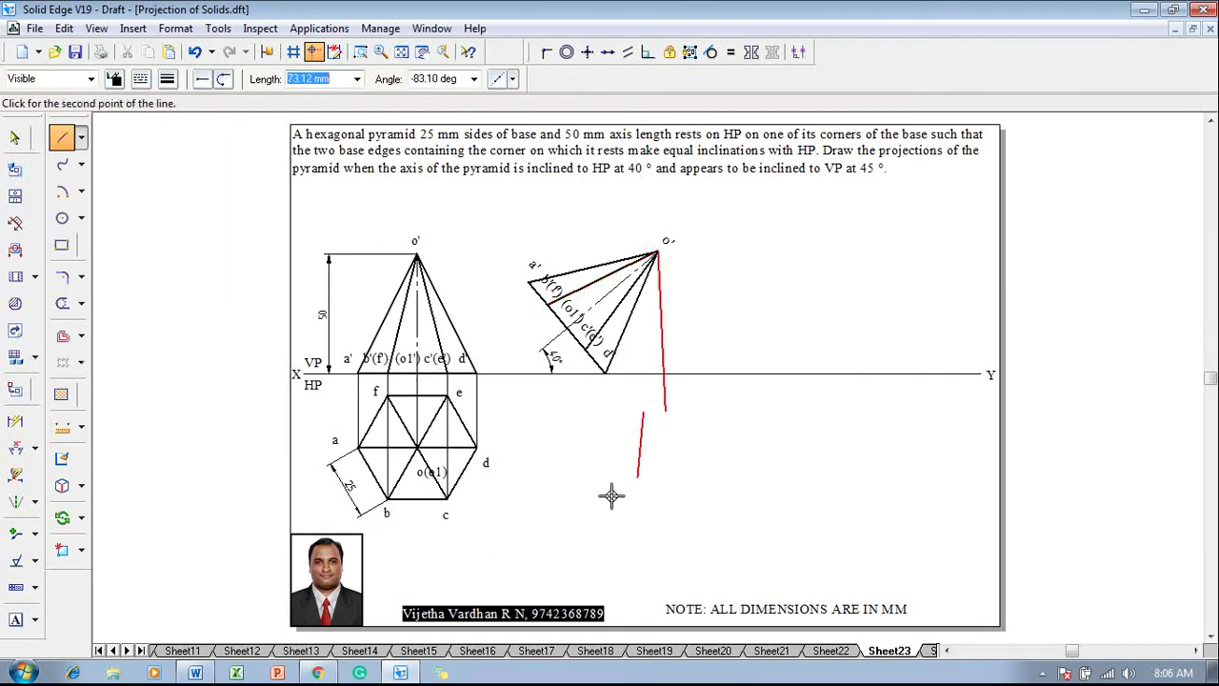
click(657, 446)
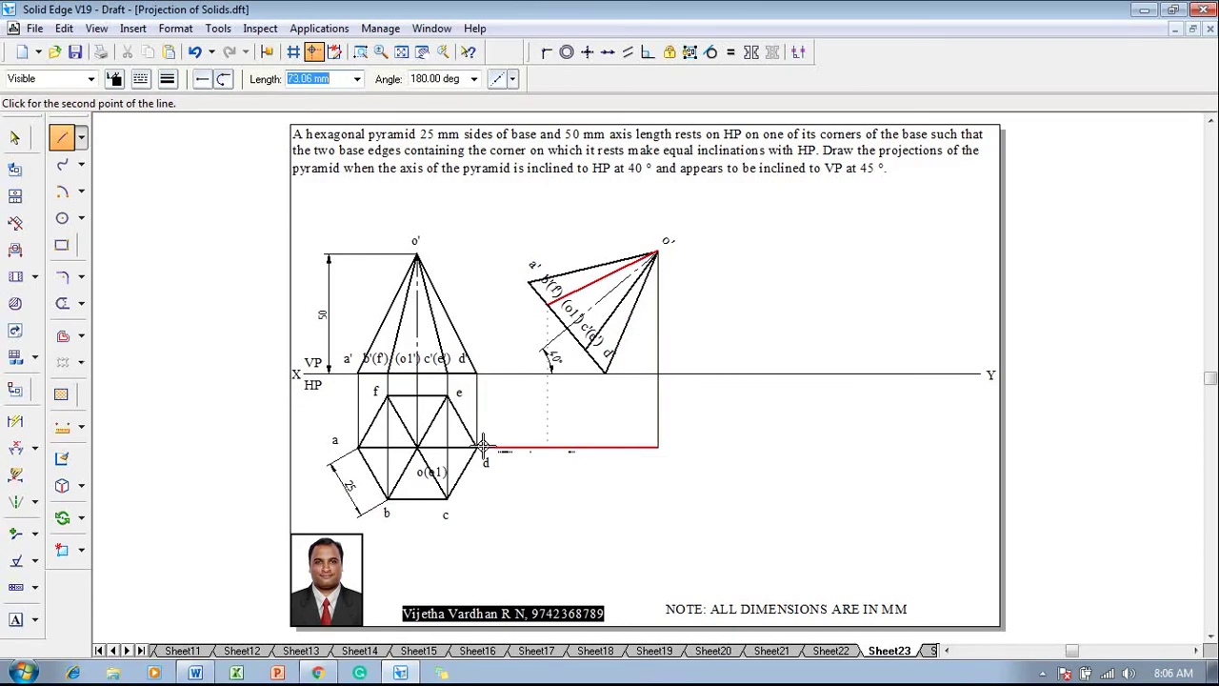
click(476, 446)
key(Escape)
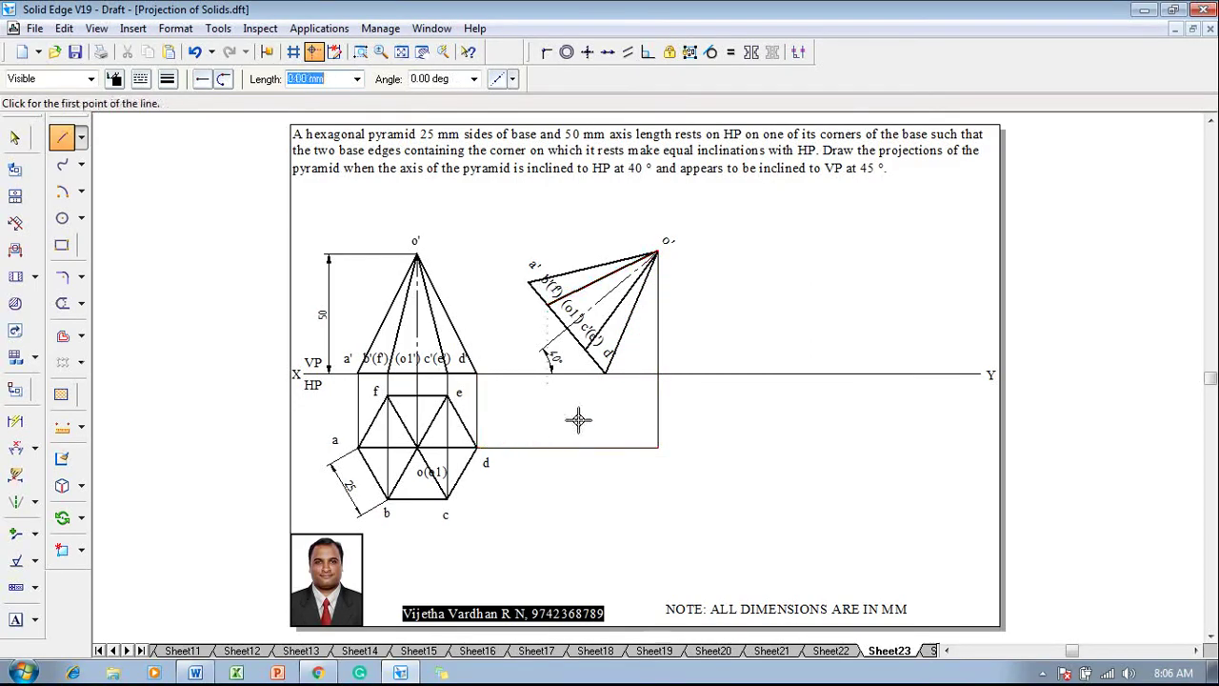
click(604, 375)
click(606, 445)
key(Escape)
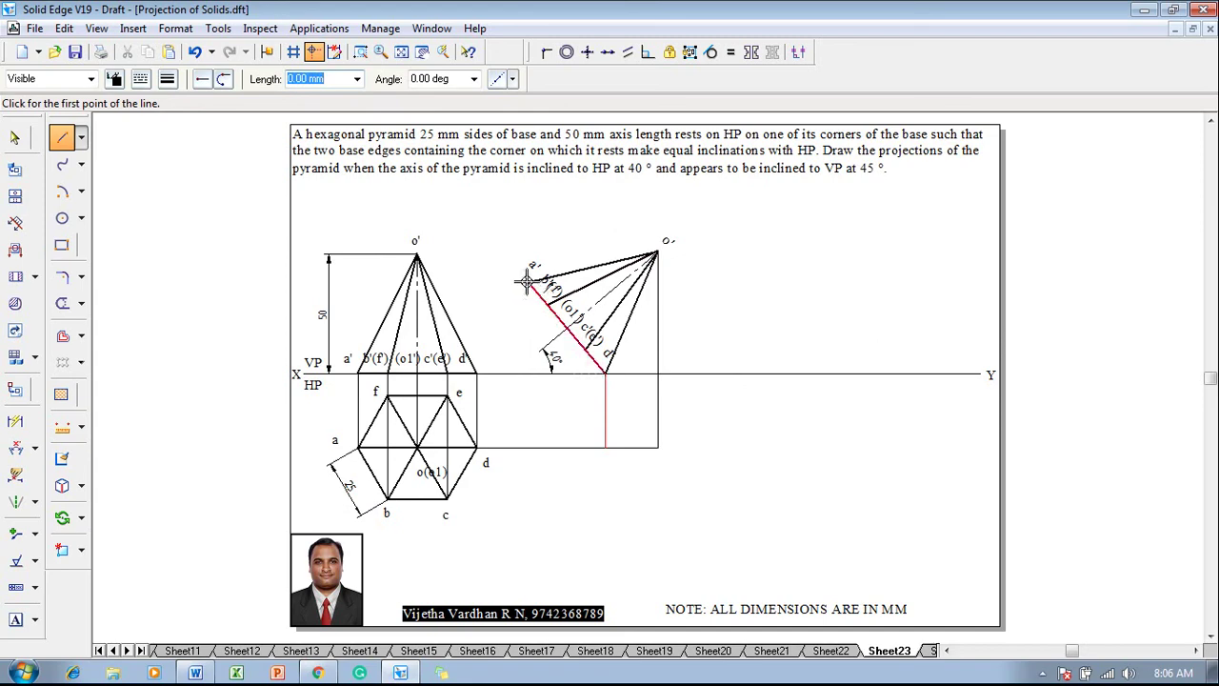
click(528, 282)
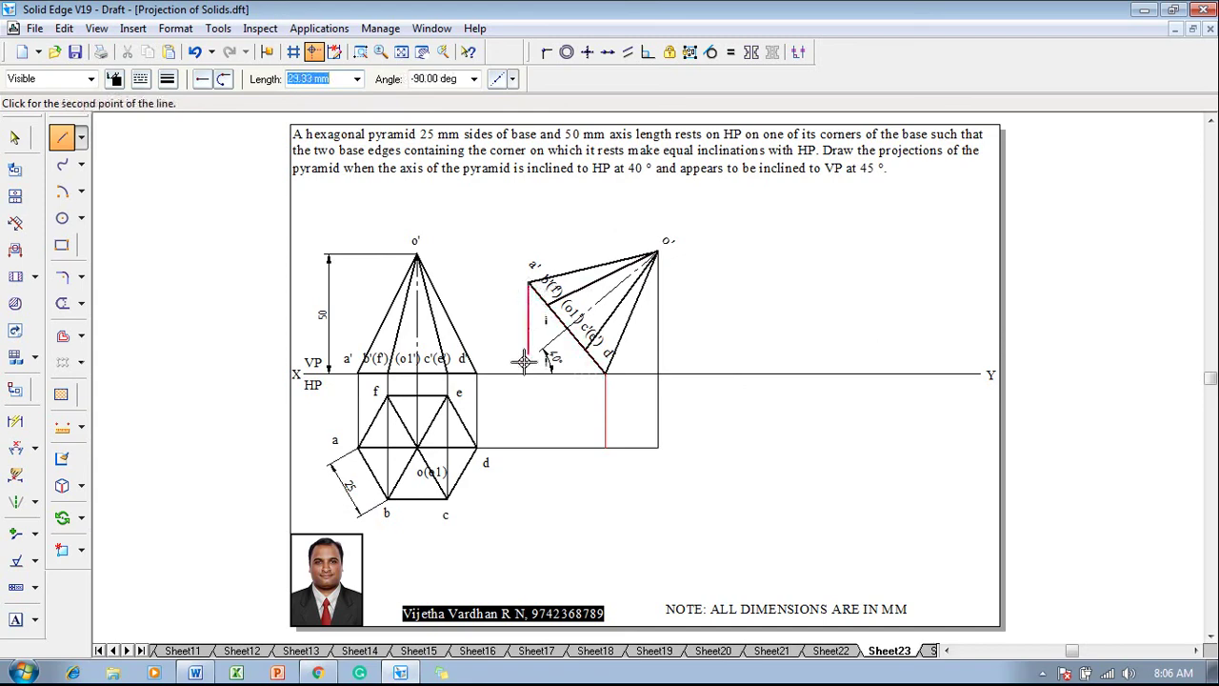
click(528, 446)
key(Escape)
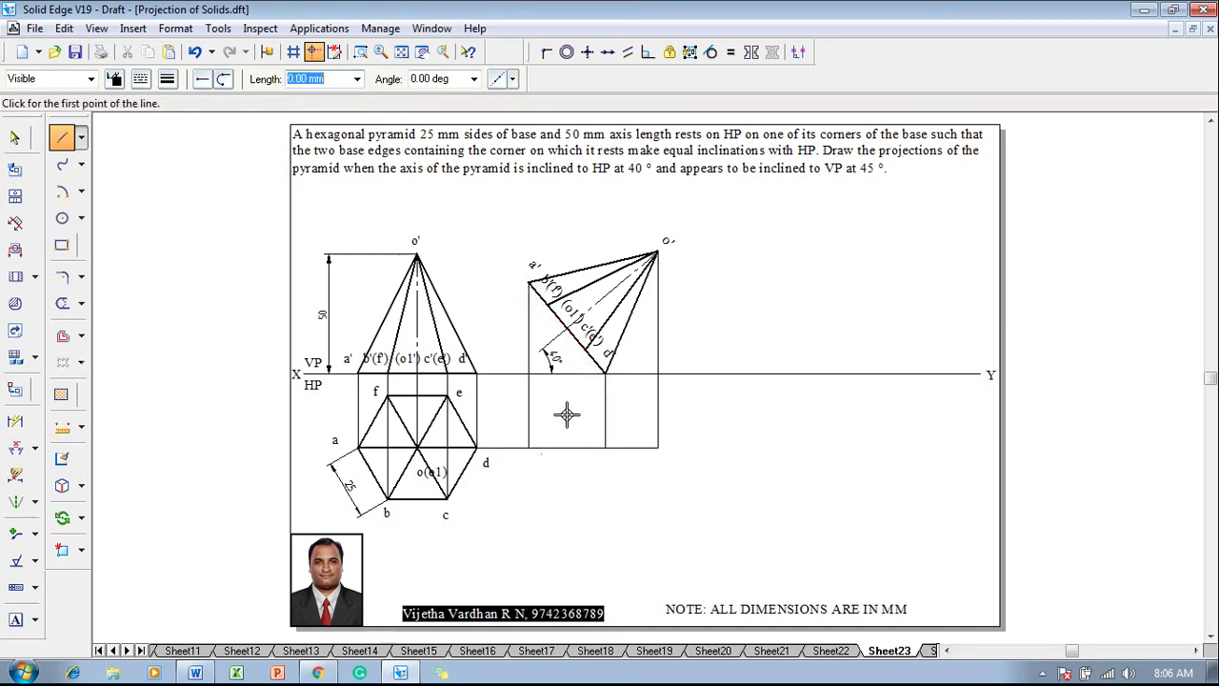
Project down from the tilted base and from c', and draw the horizontal projector from corner c
click(567, 326)
key(Escape)
click(568, 328)
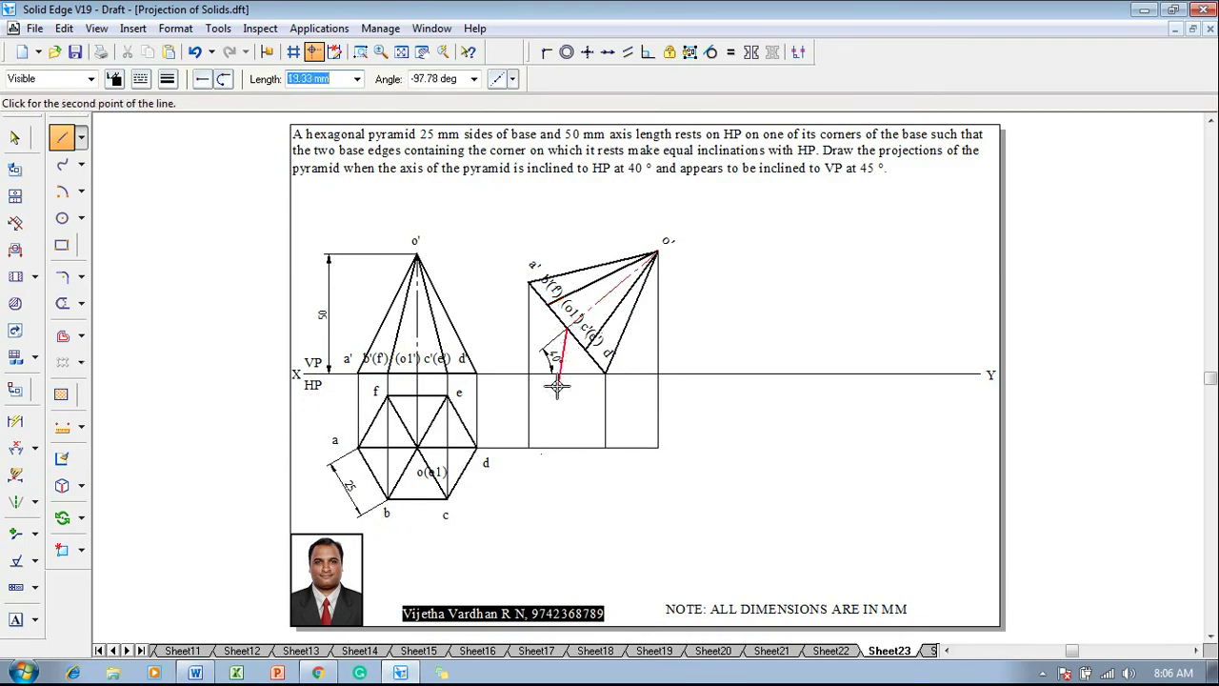
click(568, 446)
key(Escape)
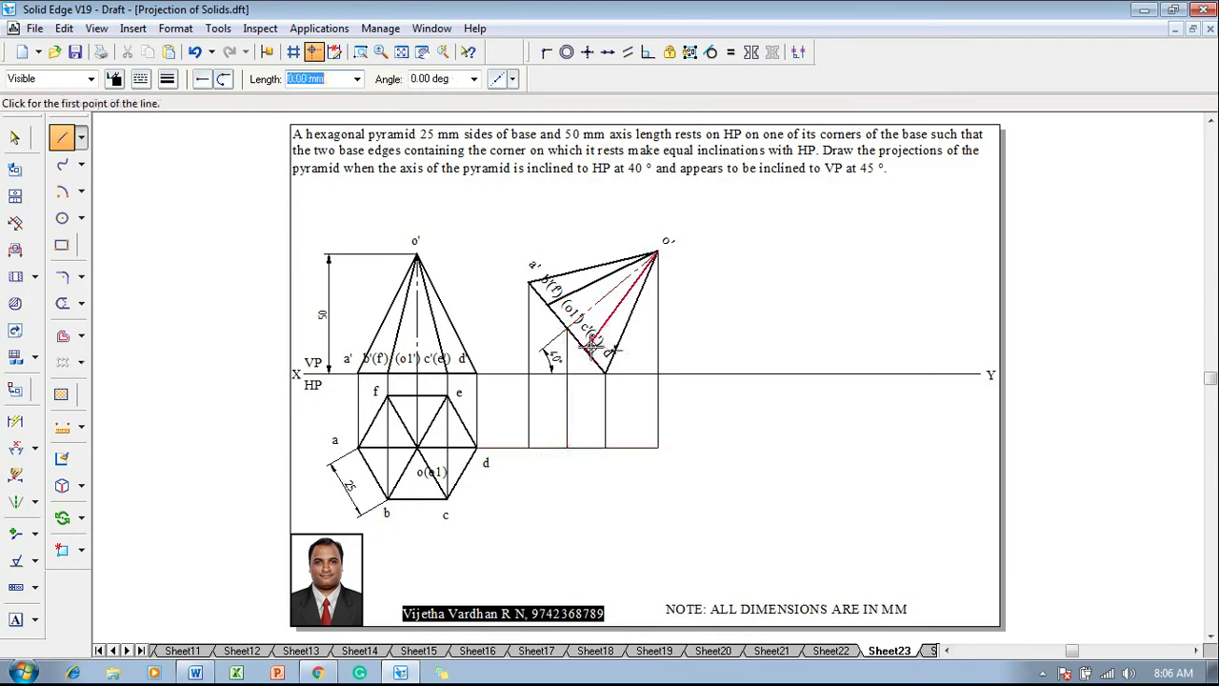
click(585, 352)
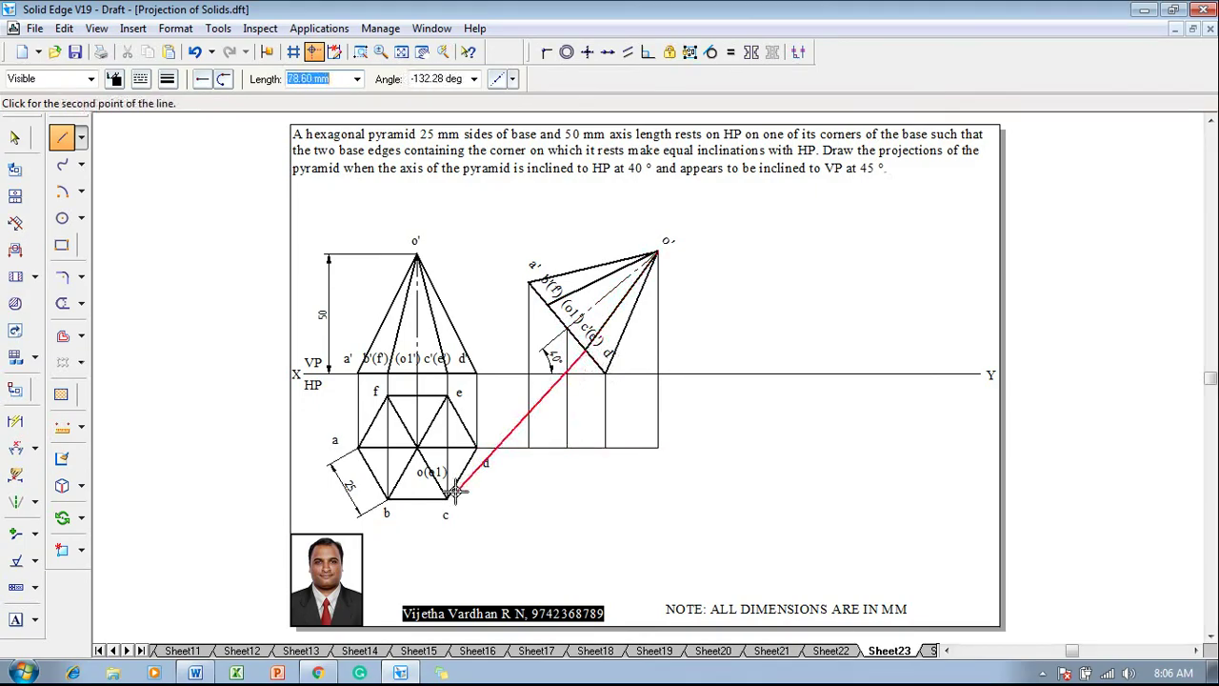
click(586, 497)
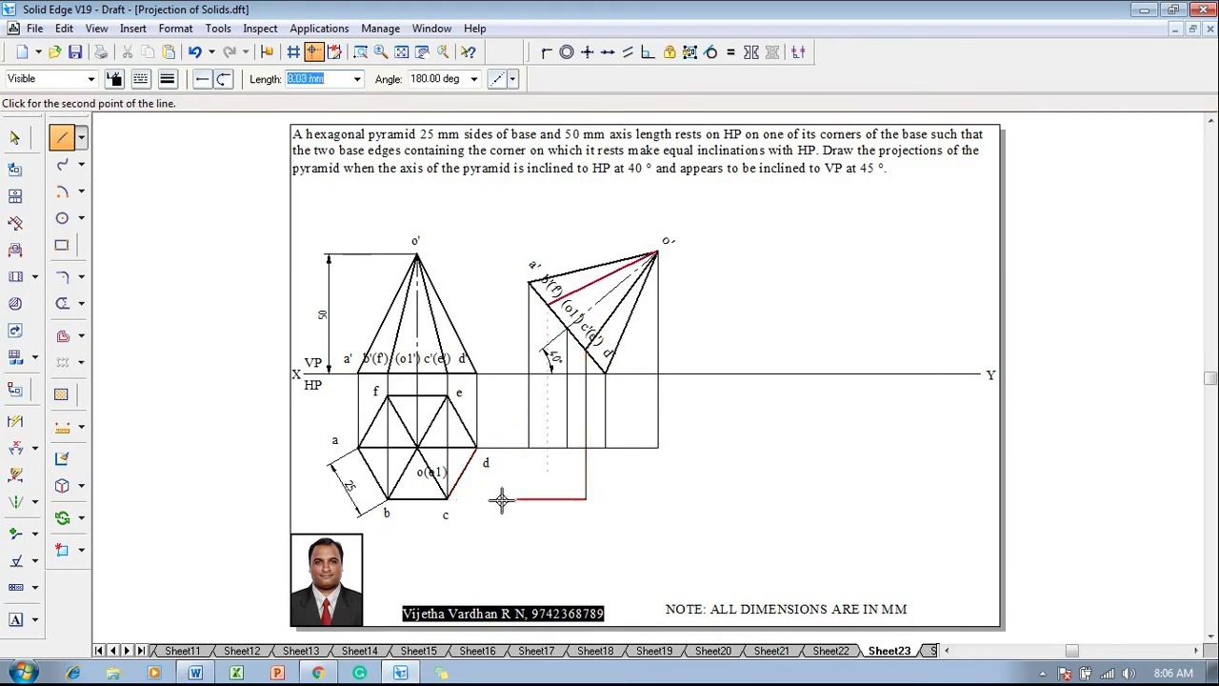
click(445, 497)
key(Escape)
Add another vertical projector down to c's level and a horizontal projector from corner e
click(546, 302)
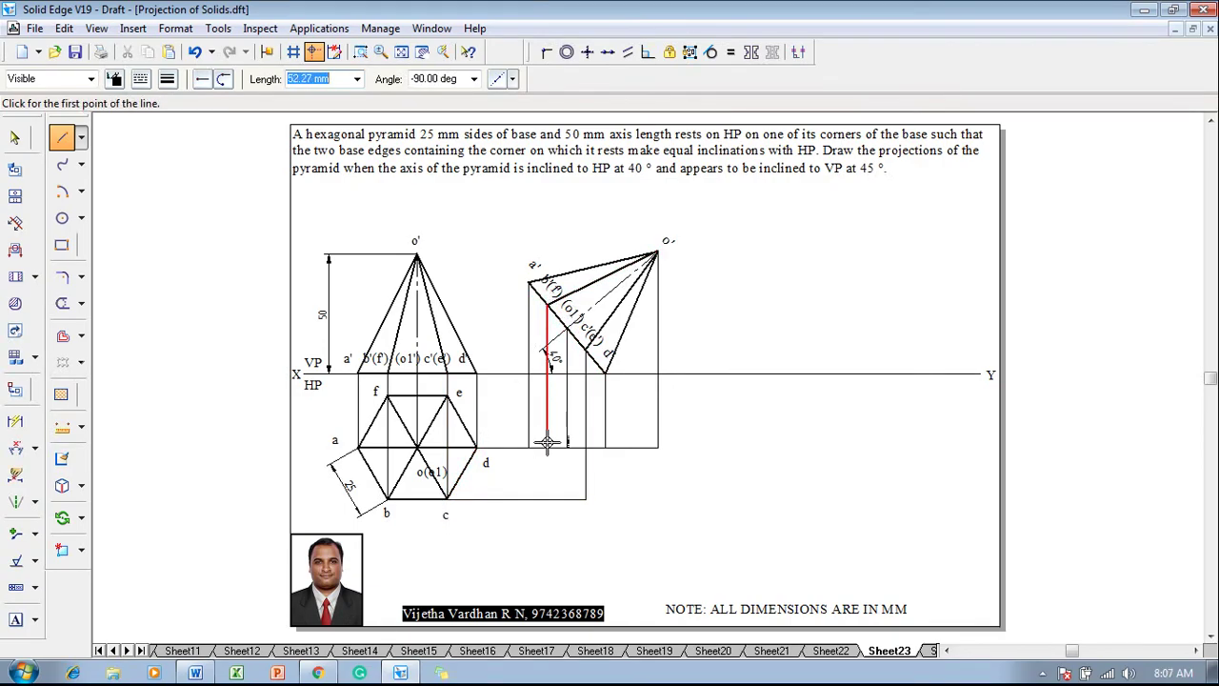
click(546, 497)
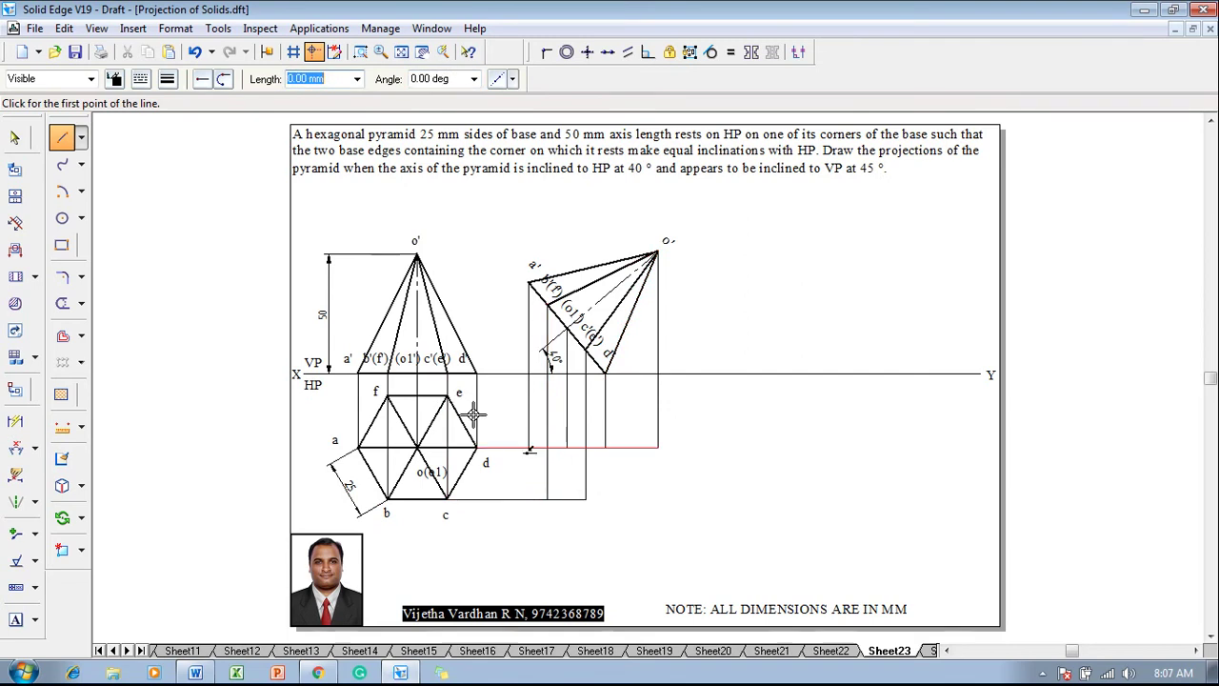
click(445, 400)
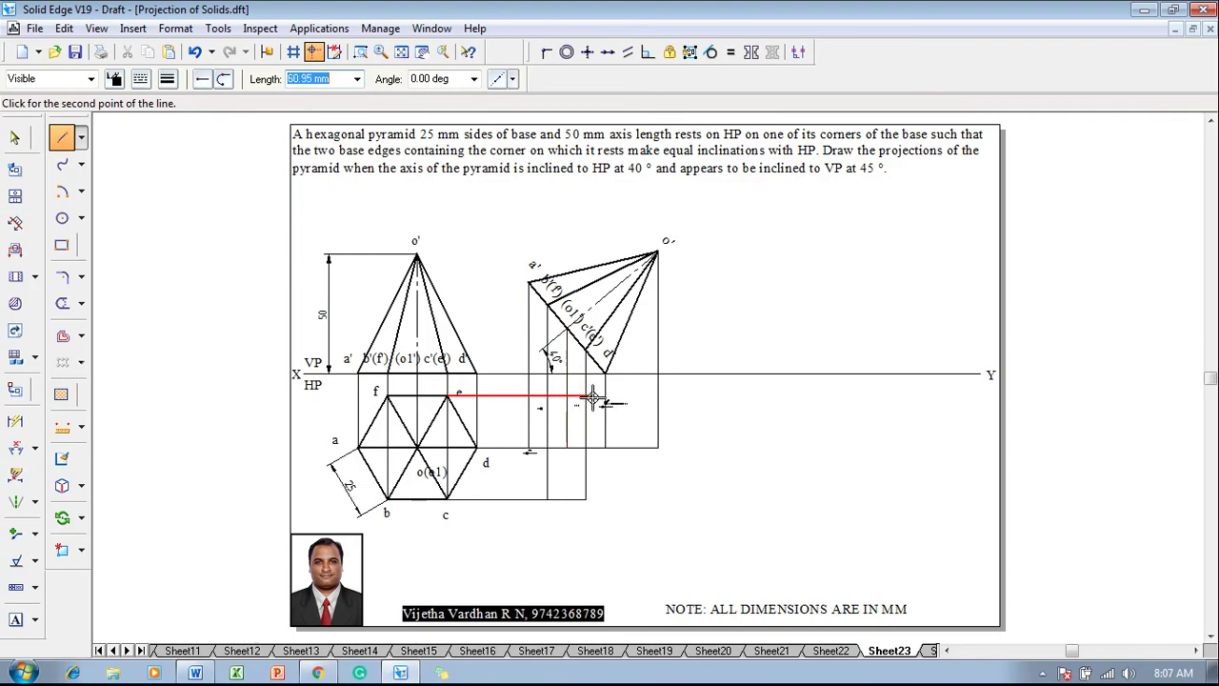
click(587, 395)
key(Escape)
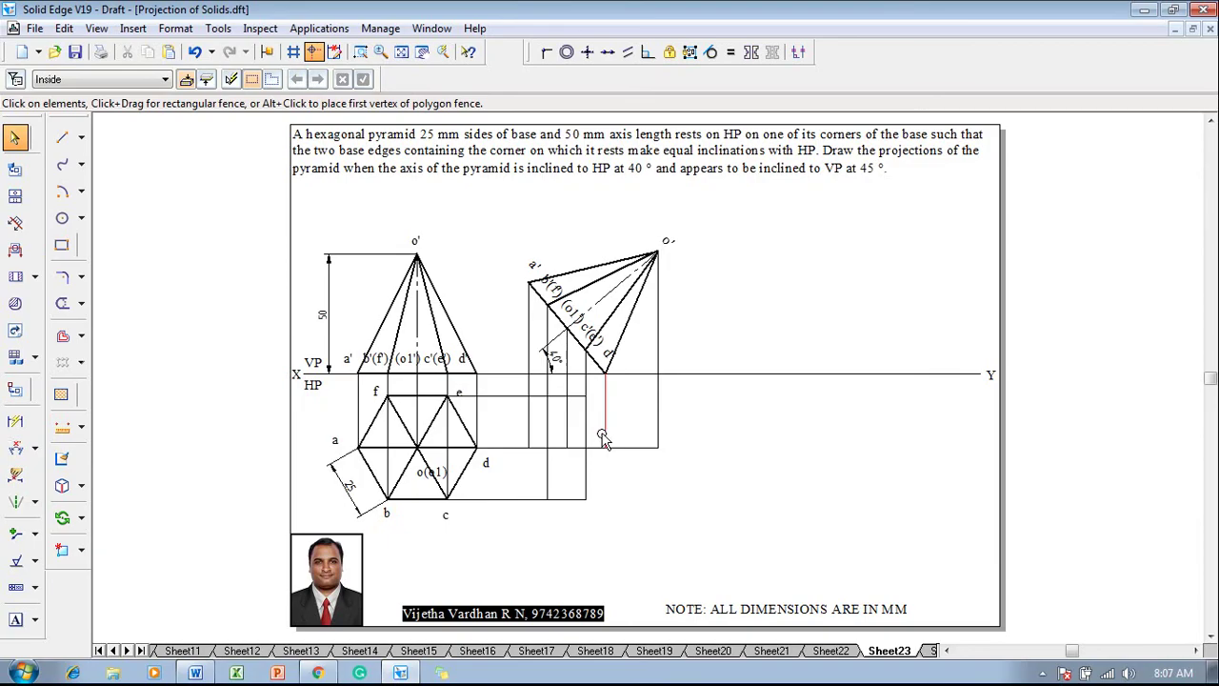
Place labels a, b, c and d at the new top view's projector intersections
click(454, 389)
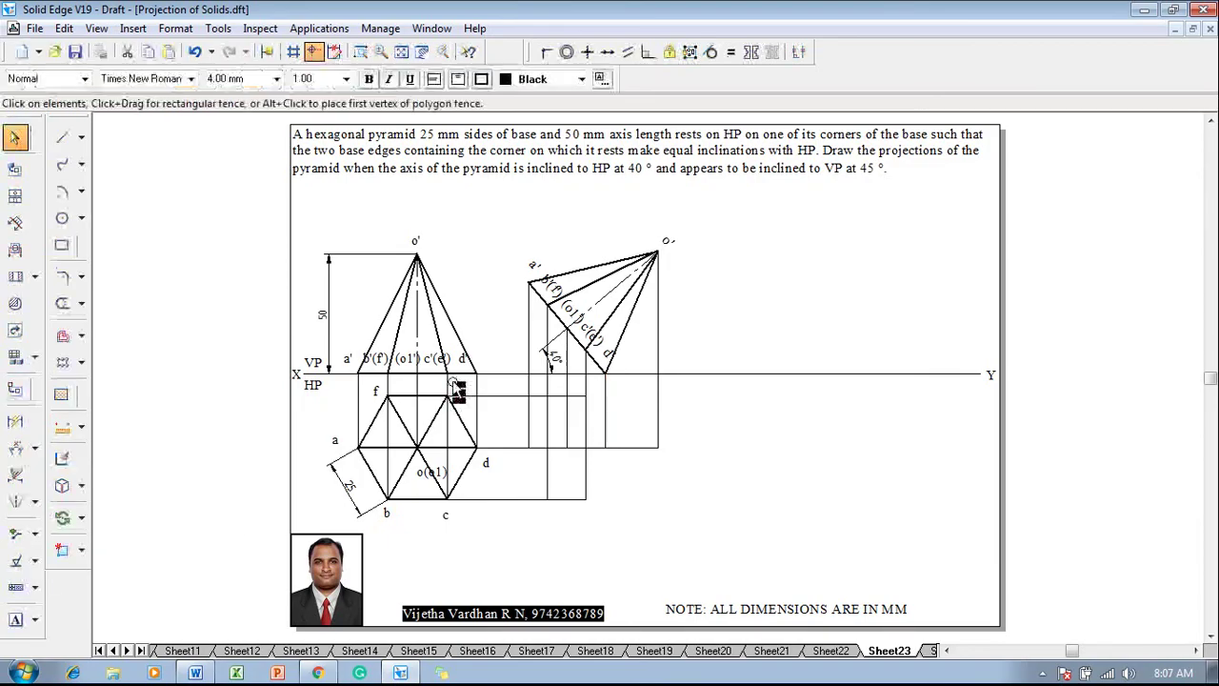
click(16, 619)
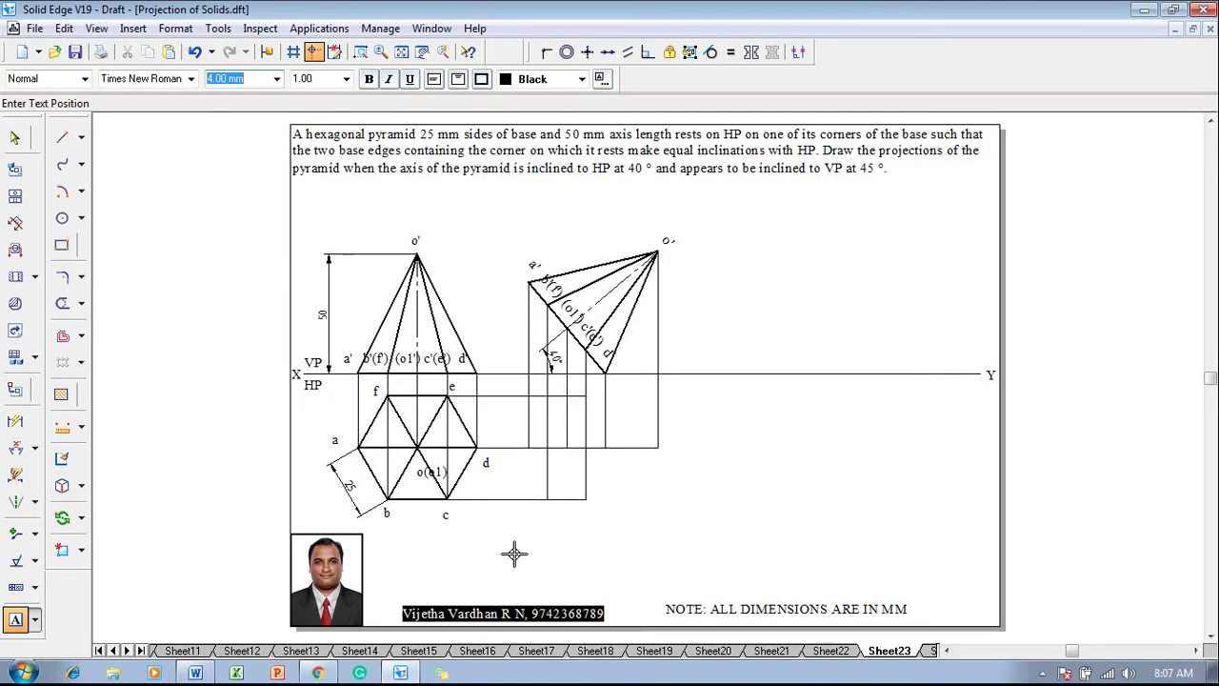
click(514, 449)
text(a)
click(541, 507)
text(b)
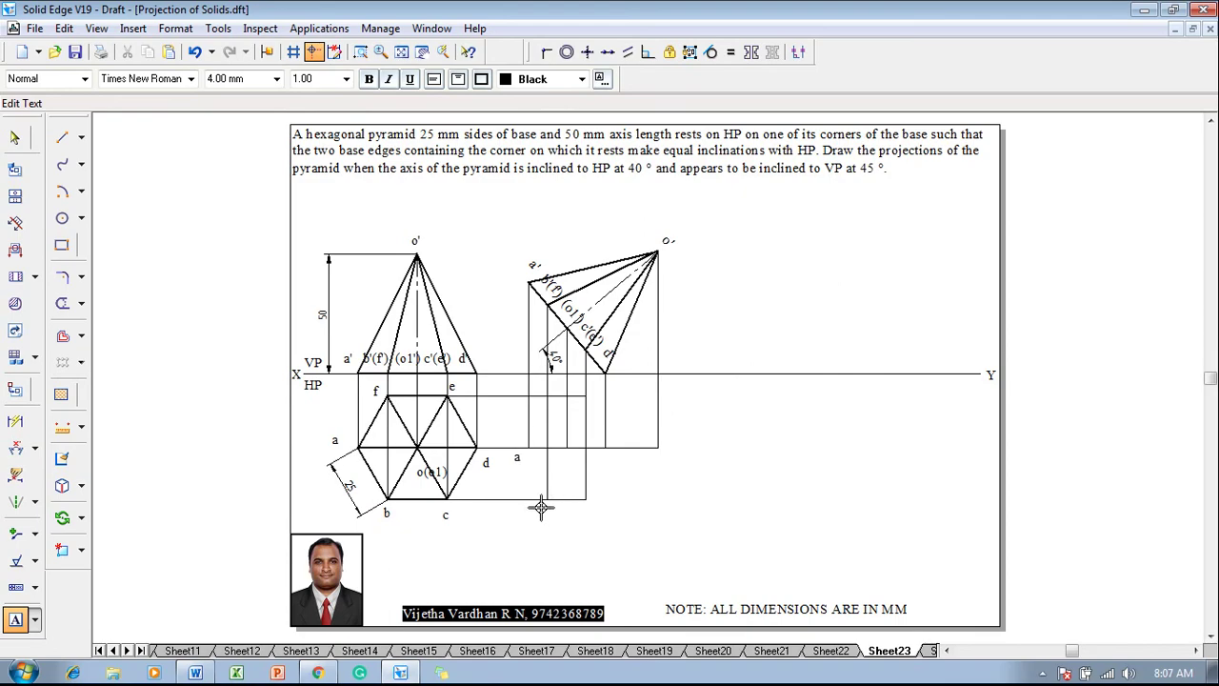
click(583, 504)
text(c)
click(610, 427)
text(d)
Add labels e and f near XY, o1 at the axis point, and o at the apex
click(575, 379)
text(e)
click(538, 377)
text(f)
click(552, 450)
text(o1)
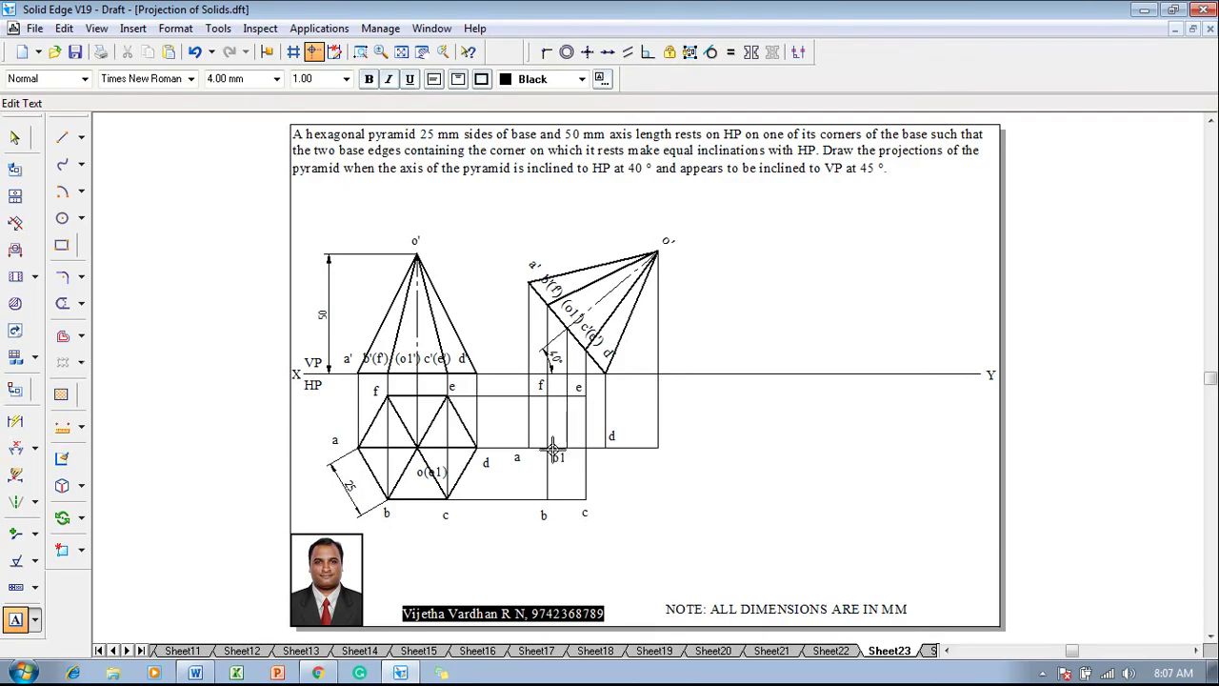
click(658, 452)
text(o)
key(Escape)
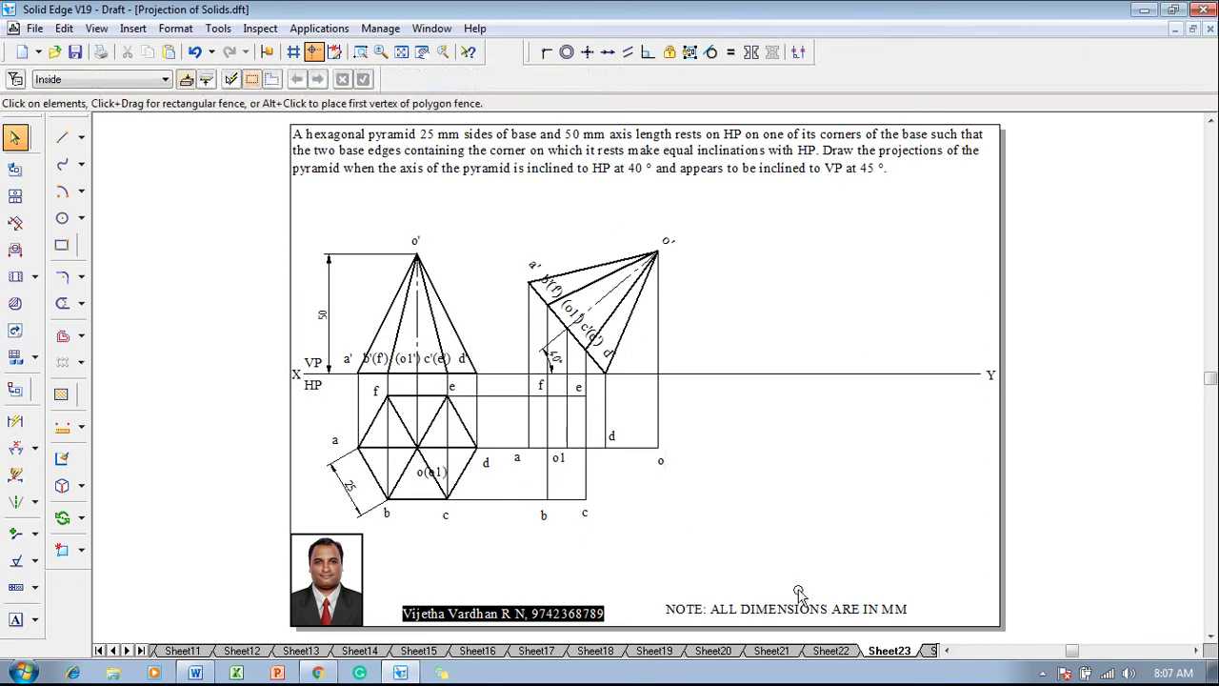
Draw the thick outline a–b–c–o–e–f–a of the new top view
click(62, 137)
click(141, 80)
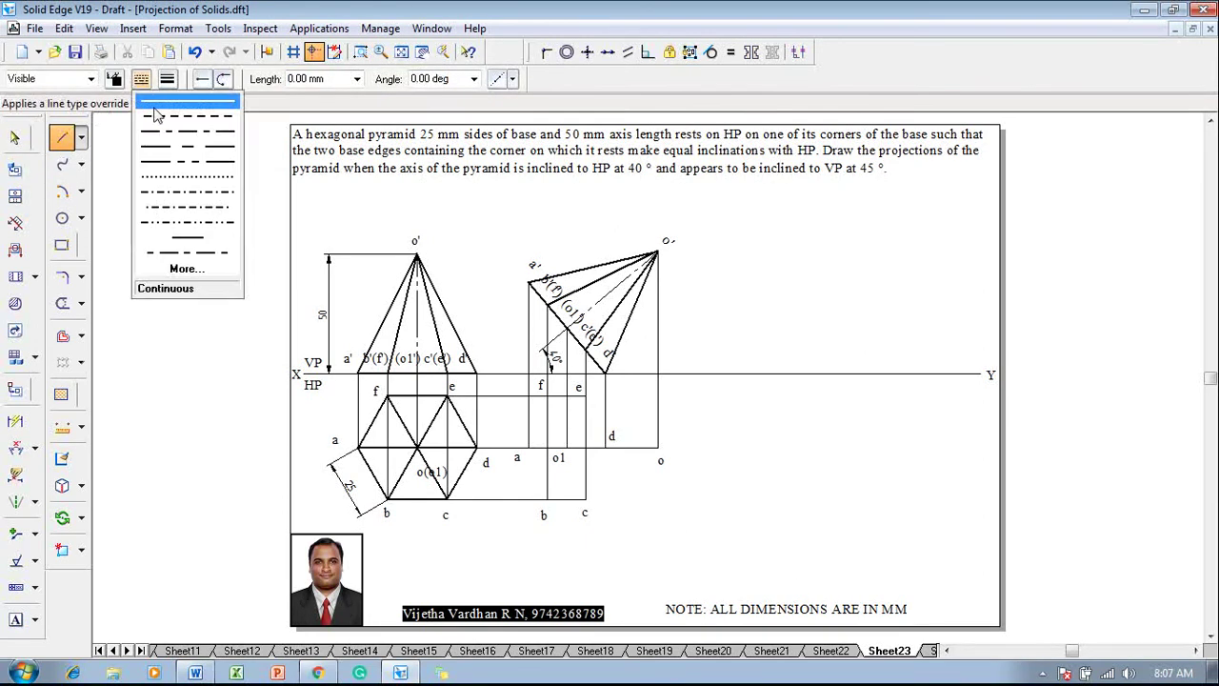
click(166, 79)
click(181, 147)
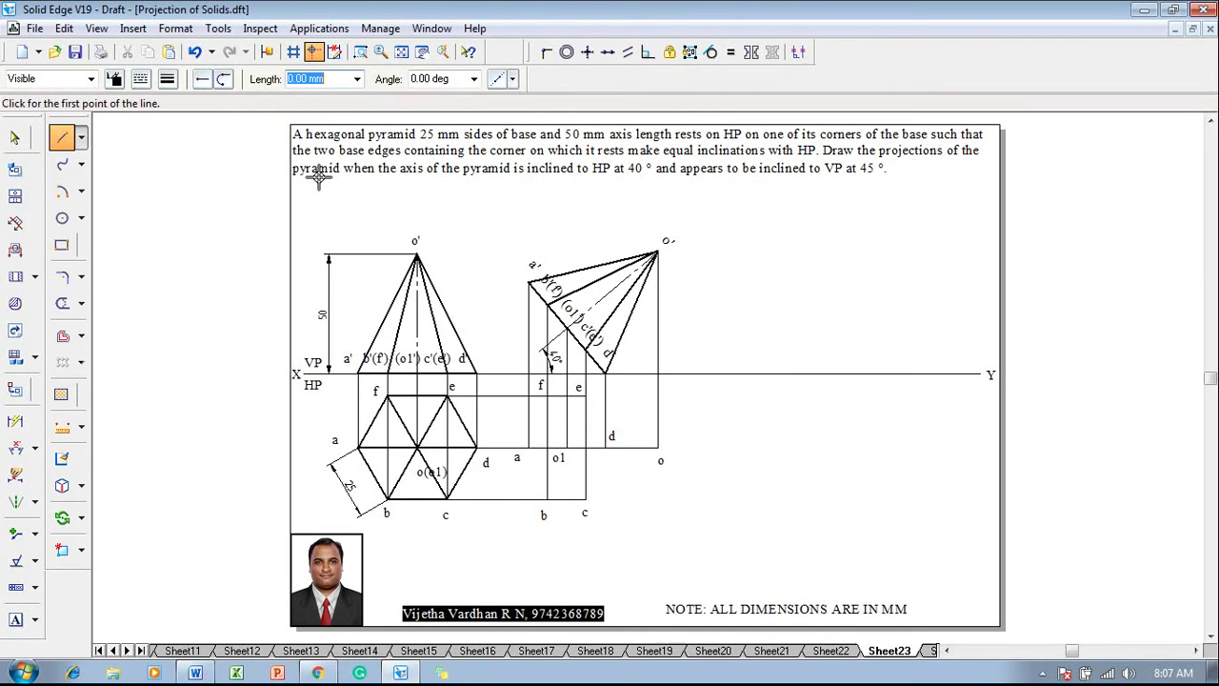
click(528, 449)
click(548, 497)
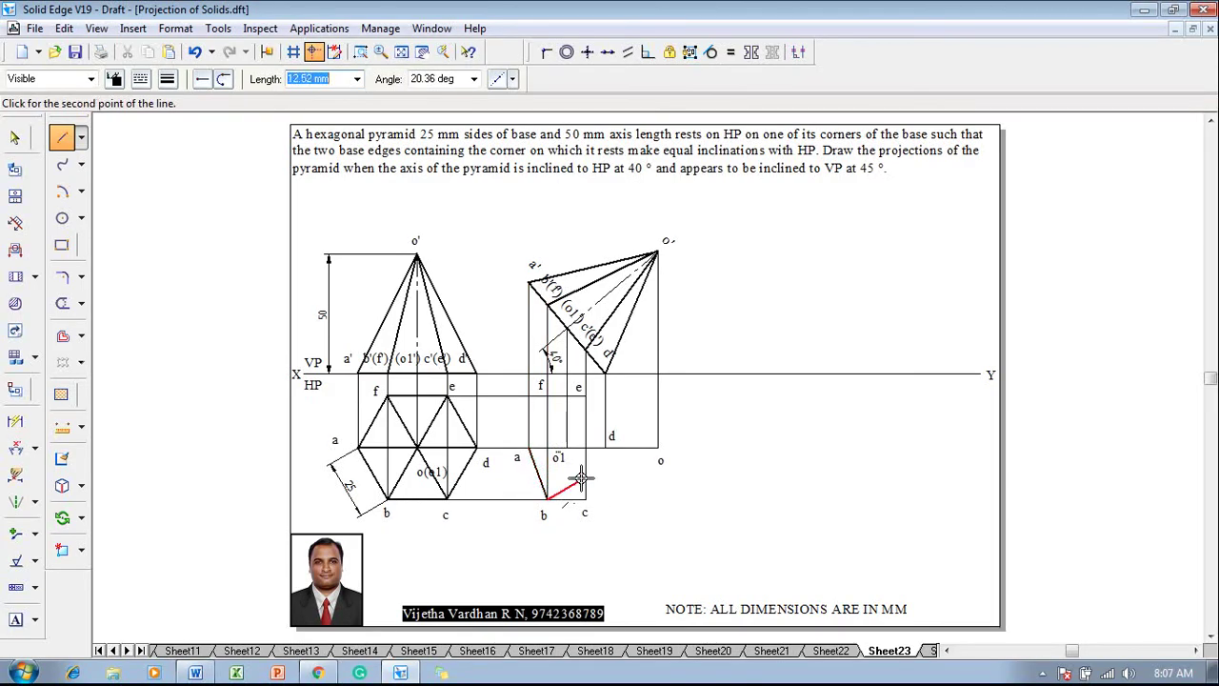
click(586, 497)
click(657, 448)
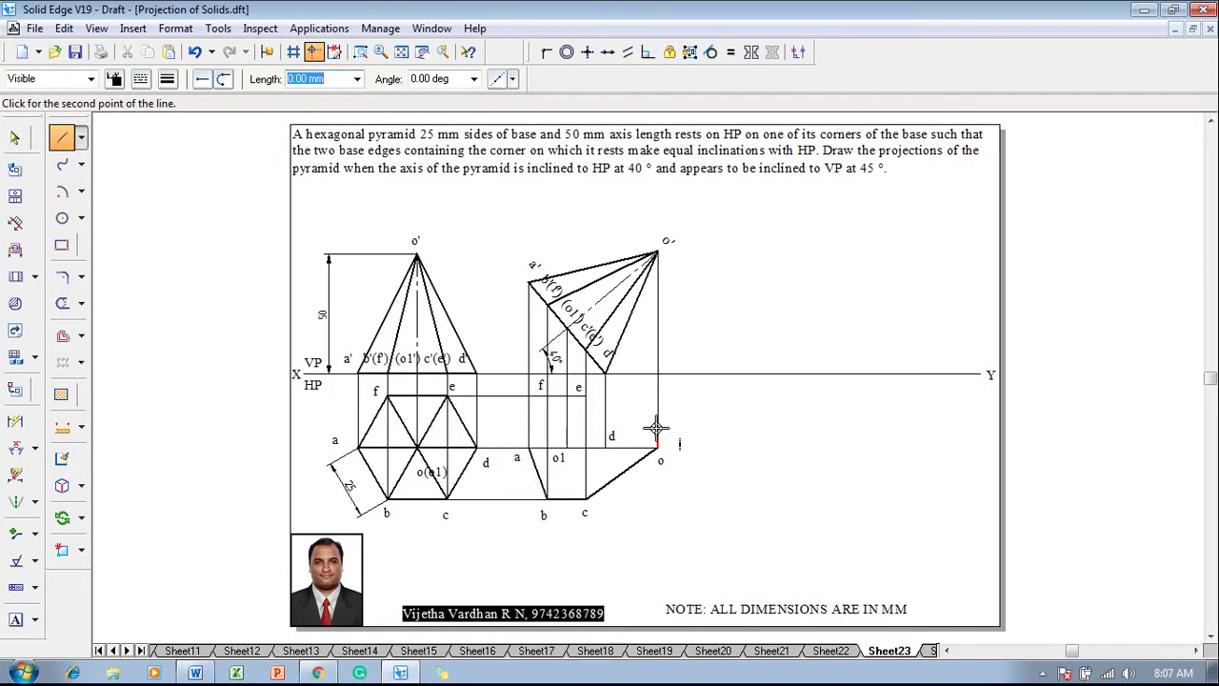
click(586, 396)
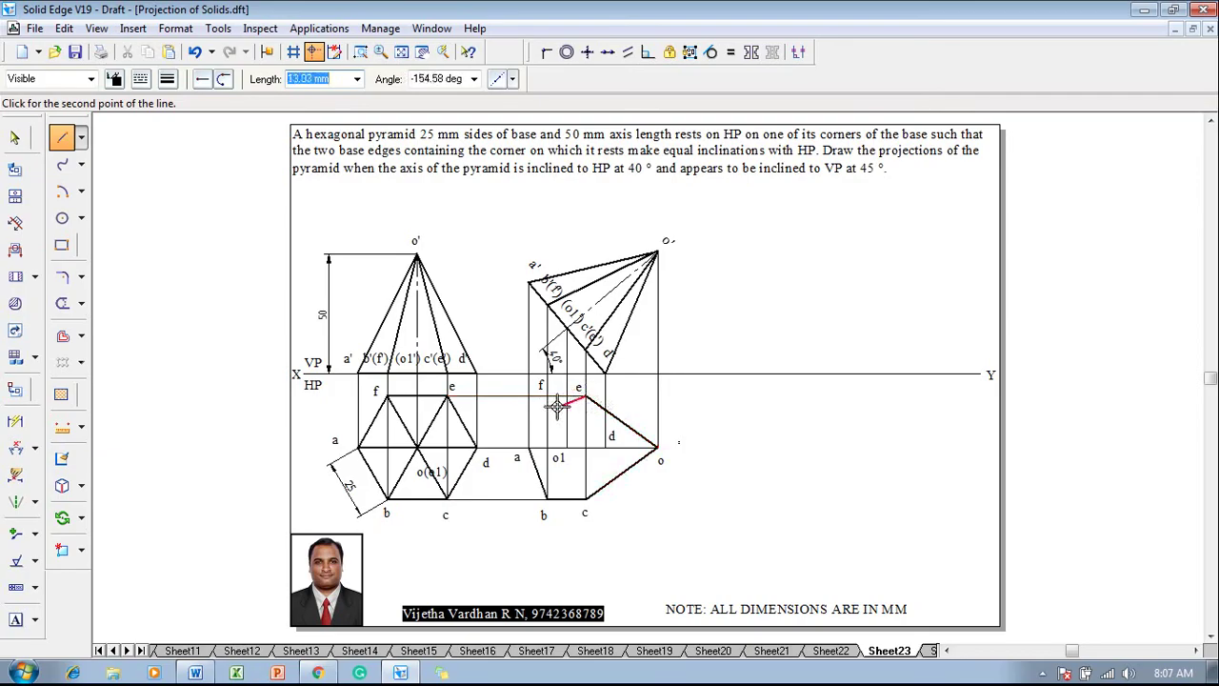
click(544, 396)
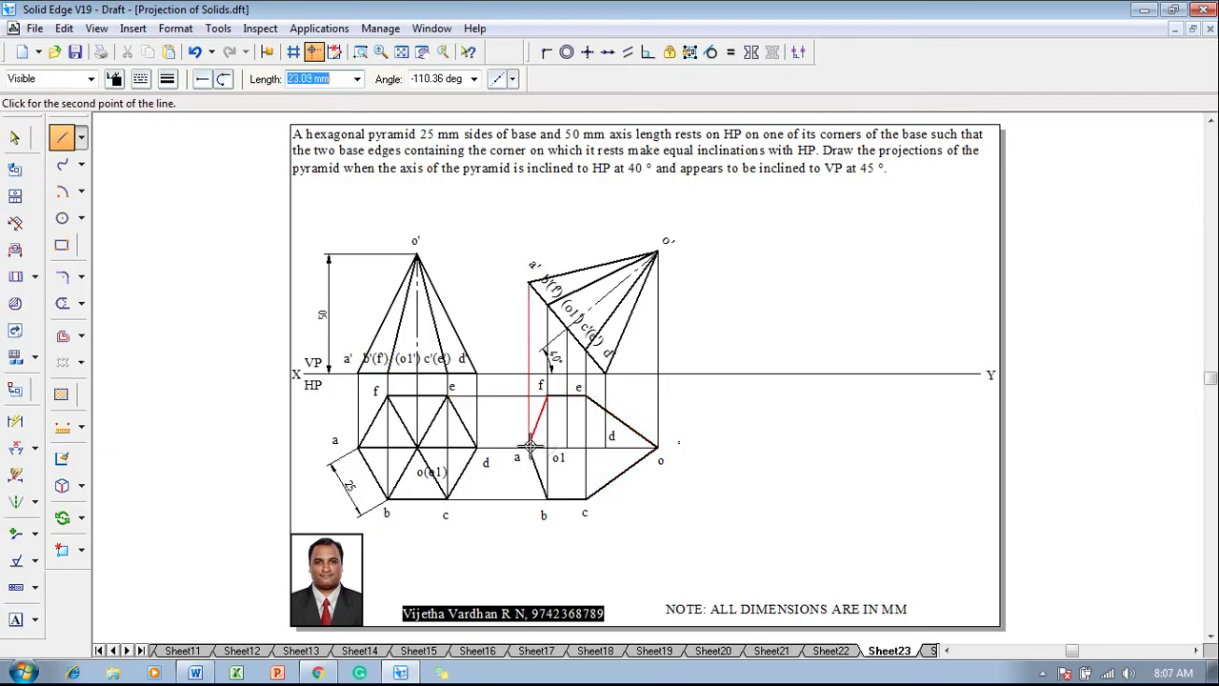
click(529, 447)
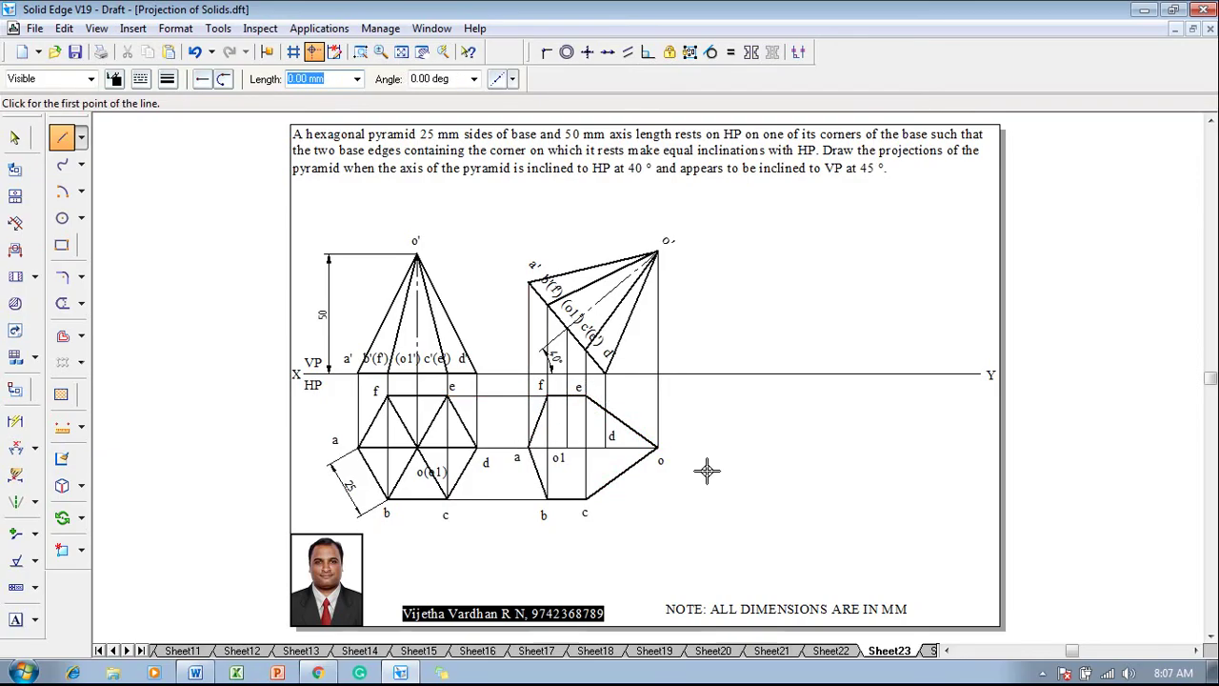
key(Escape)
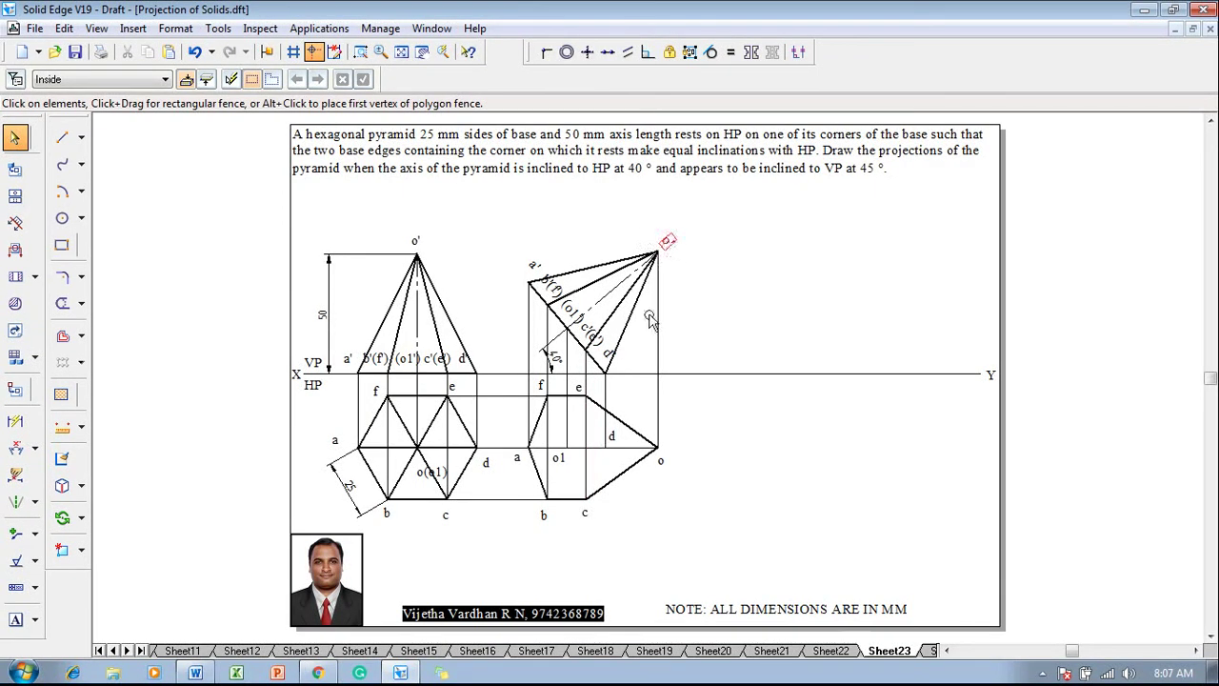
Draw the hidden edges e–d–c as dashed lines
click(62, 137)
click(142, 80)
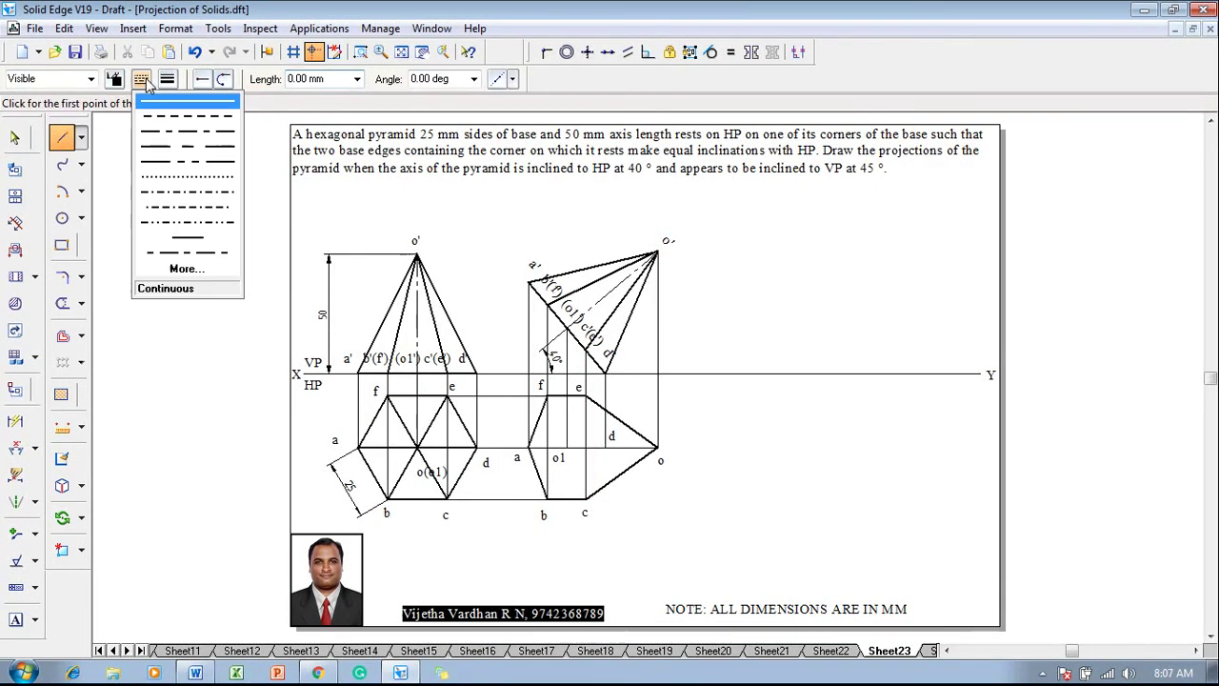
click(160, 117)
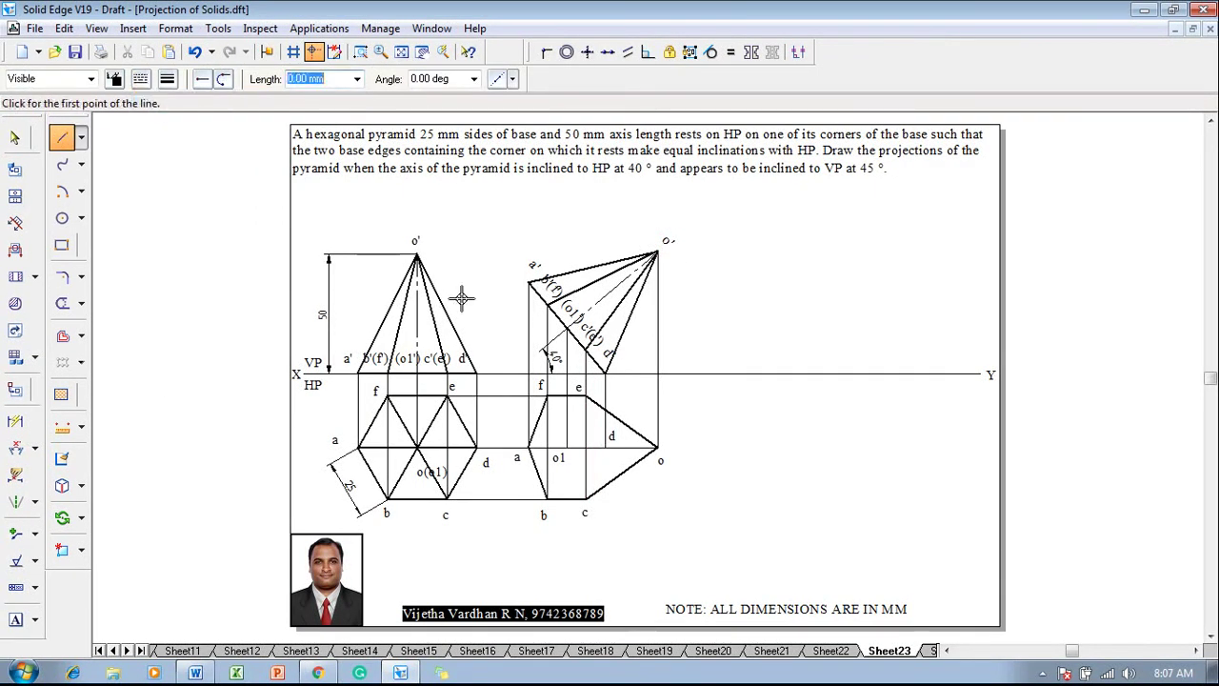
click(586, 395)
click(605, 445)
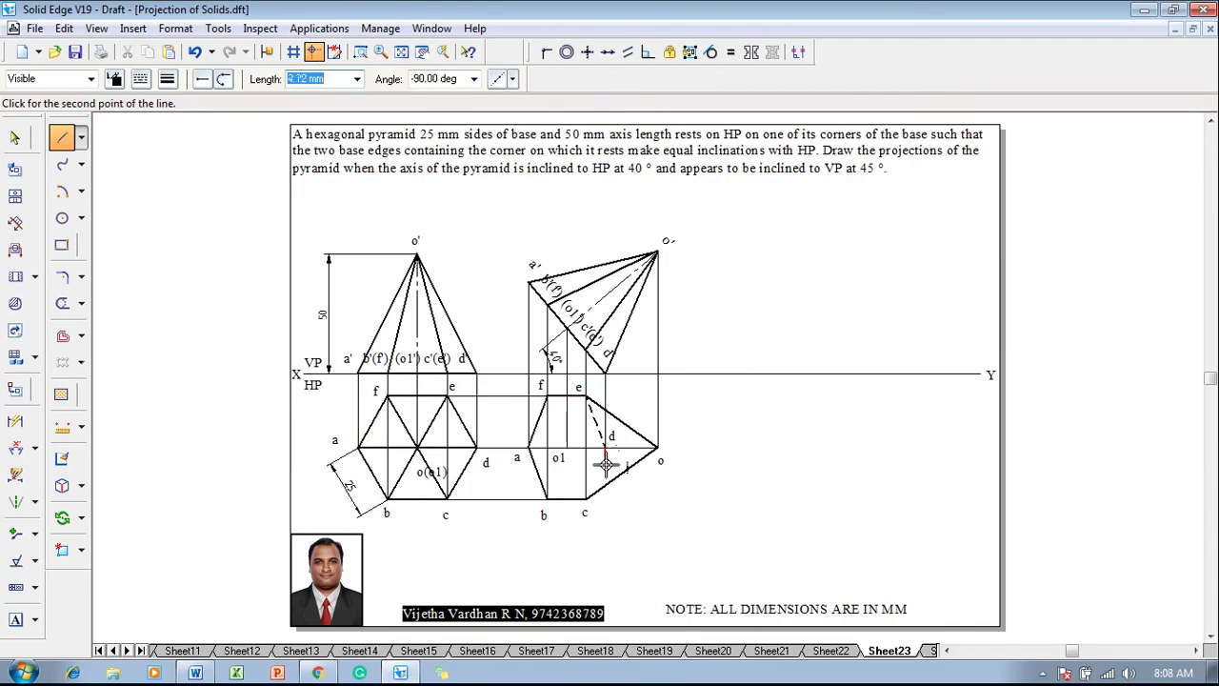
click(587, 498)
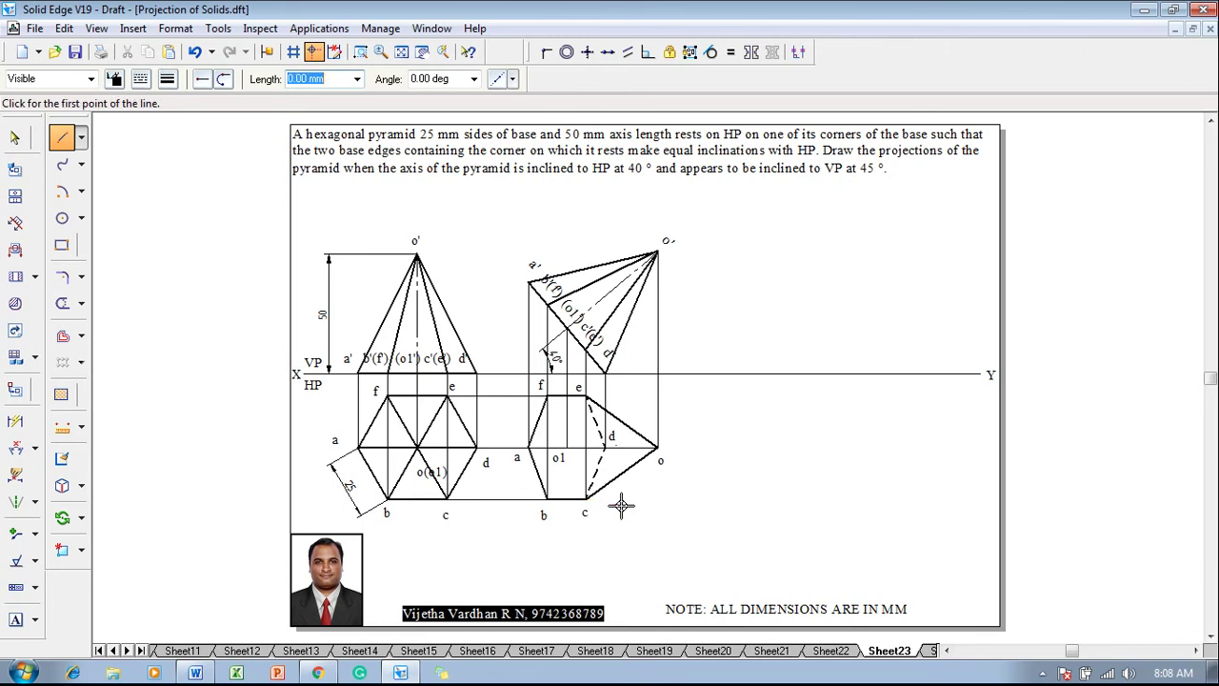
key(Escape)
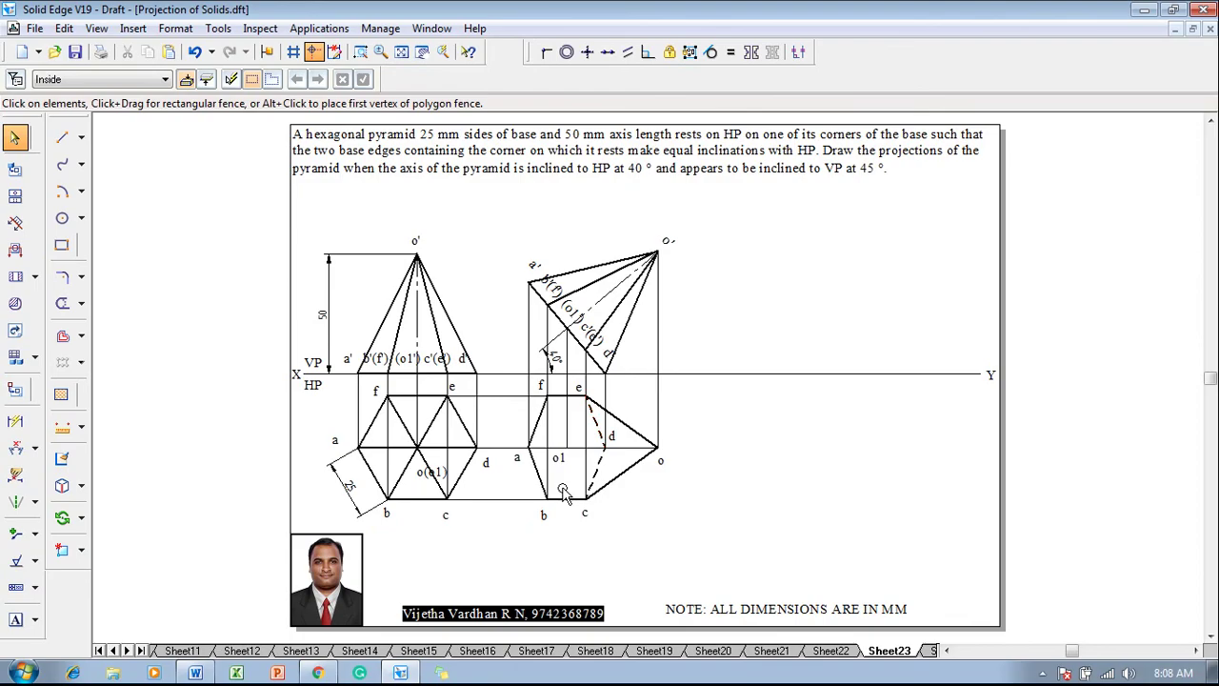
Draw continuous slant edges from corner f to apex o and on to corner b
click(61, 138)
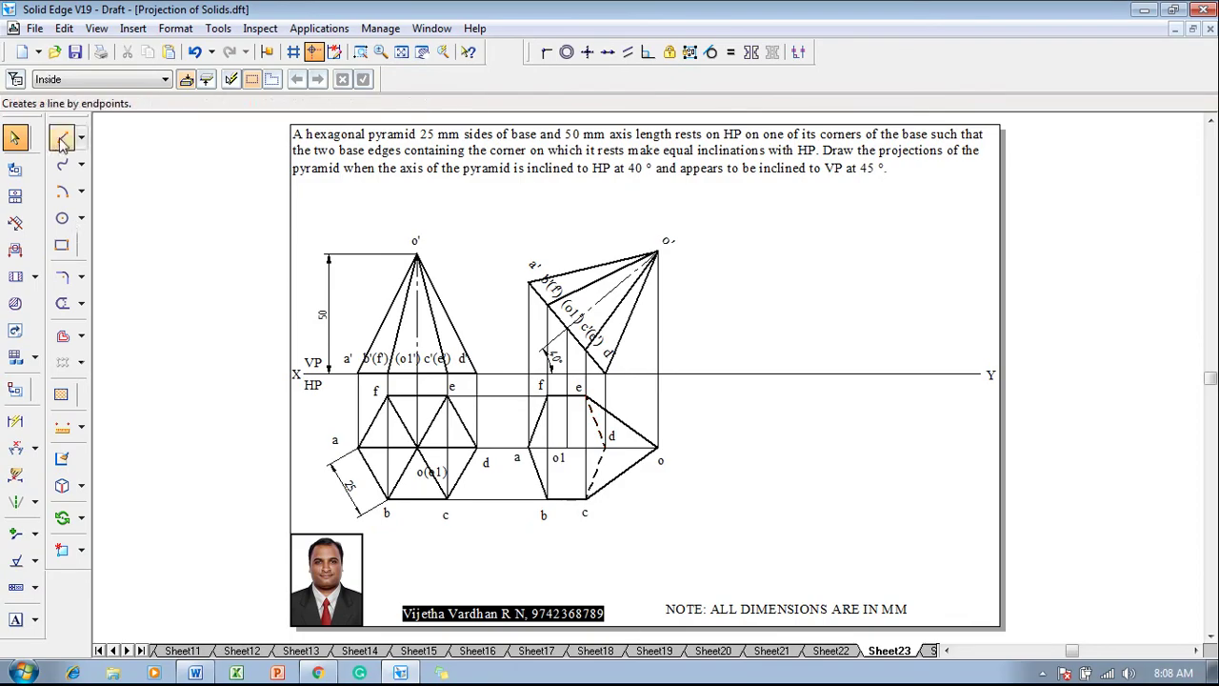
click(141, 79)
click(160, 102)
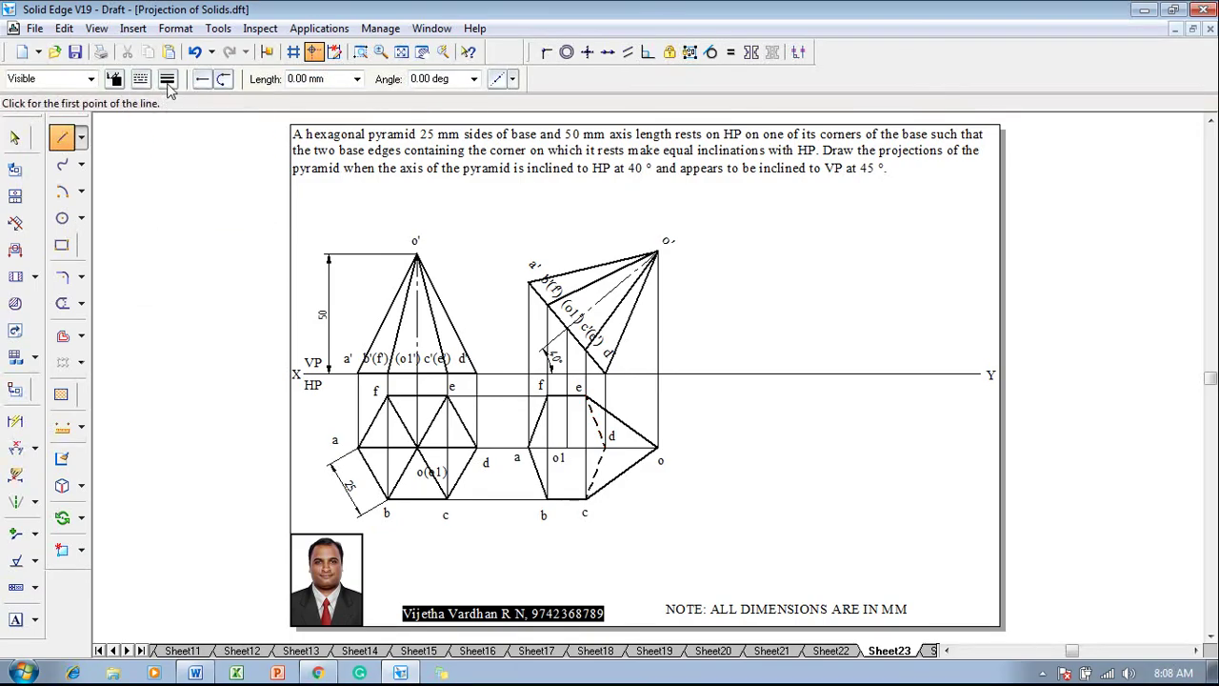
click(167, 79)
click(181, 148)
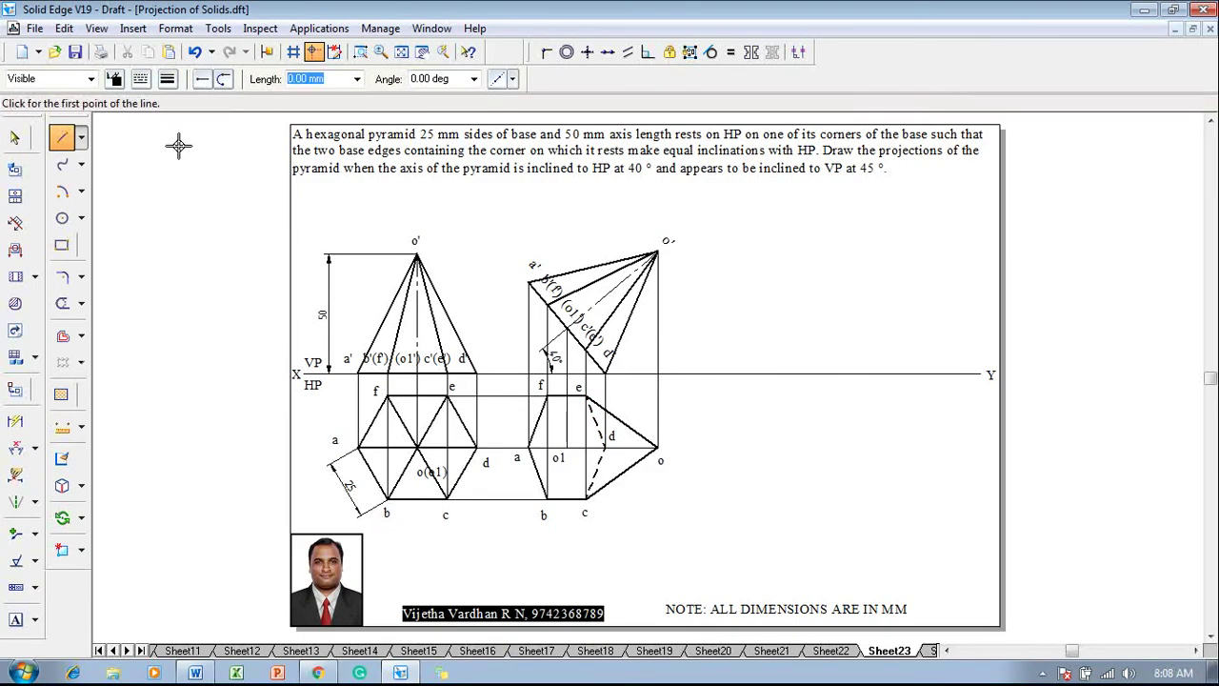
click(547, 397)
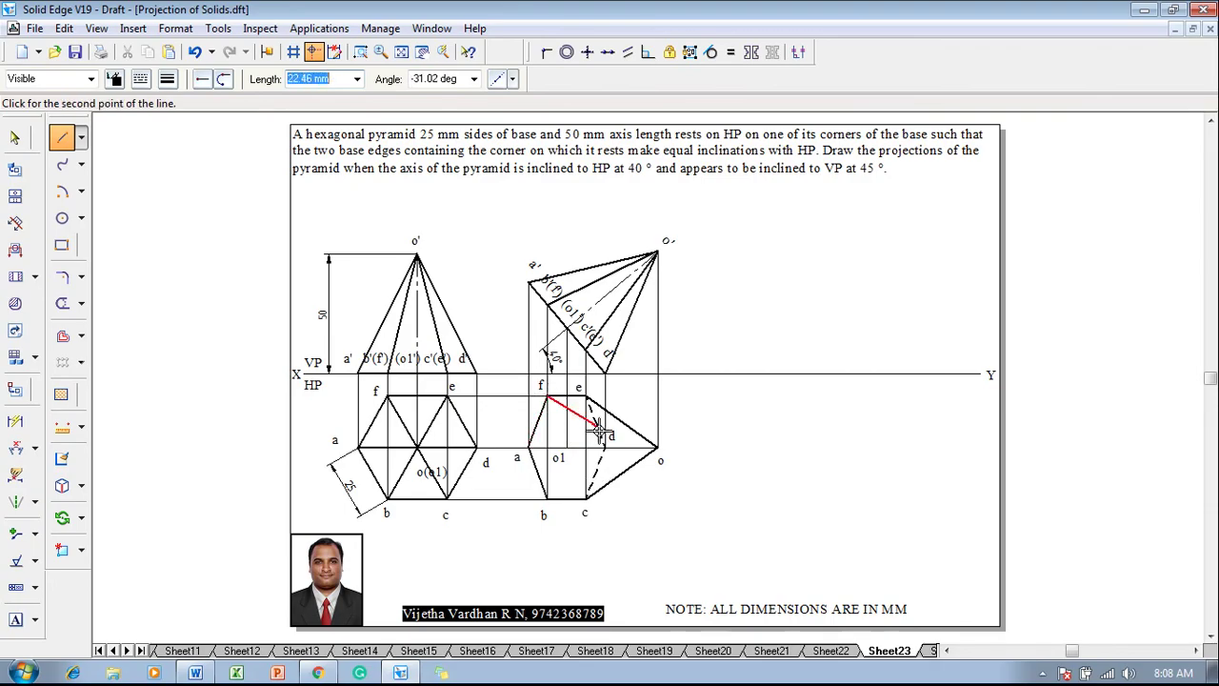
click(658, 445)
click(549, 497)
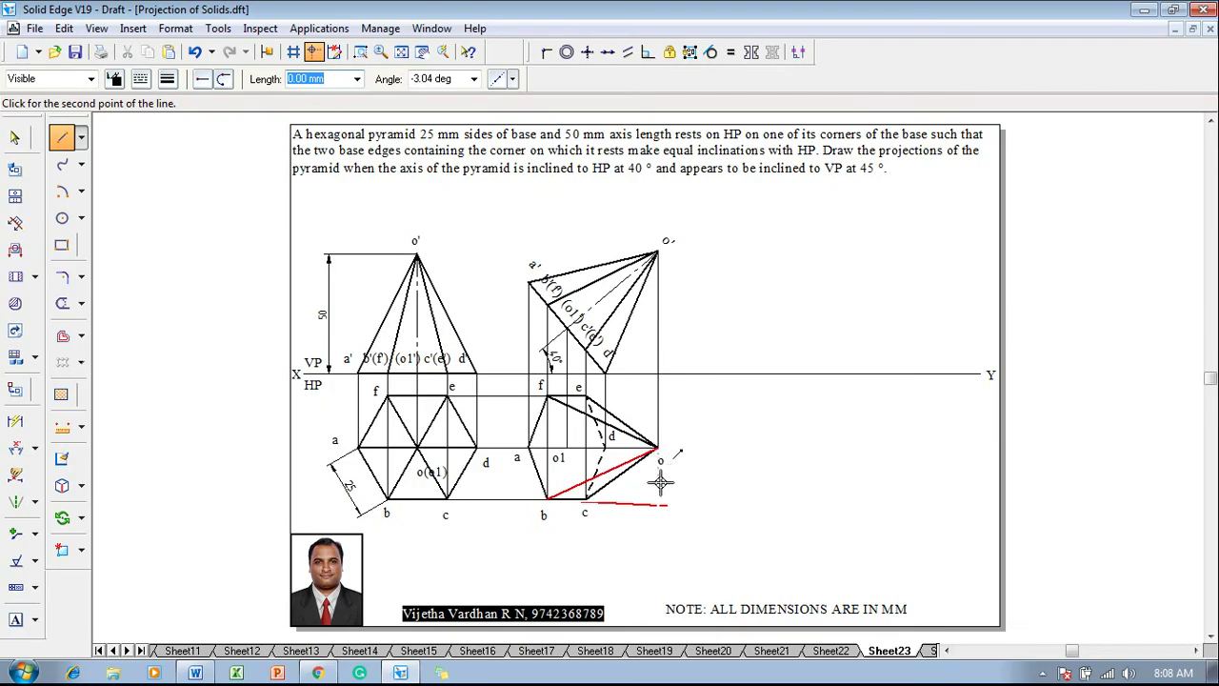
Finish the edge from c to d, then draw solid edges d–o and a–o
click(608, 444)
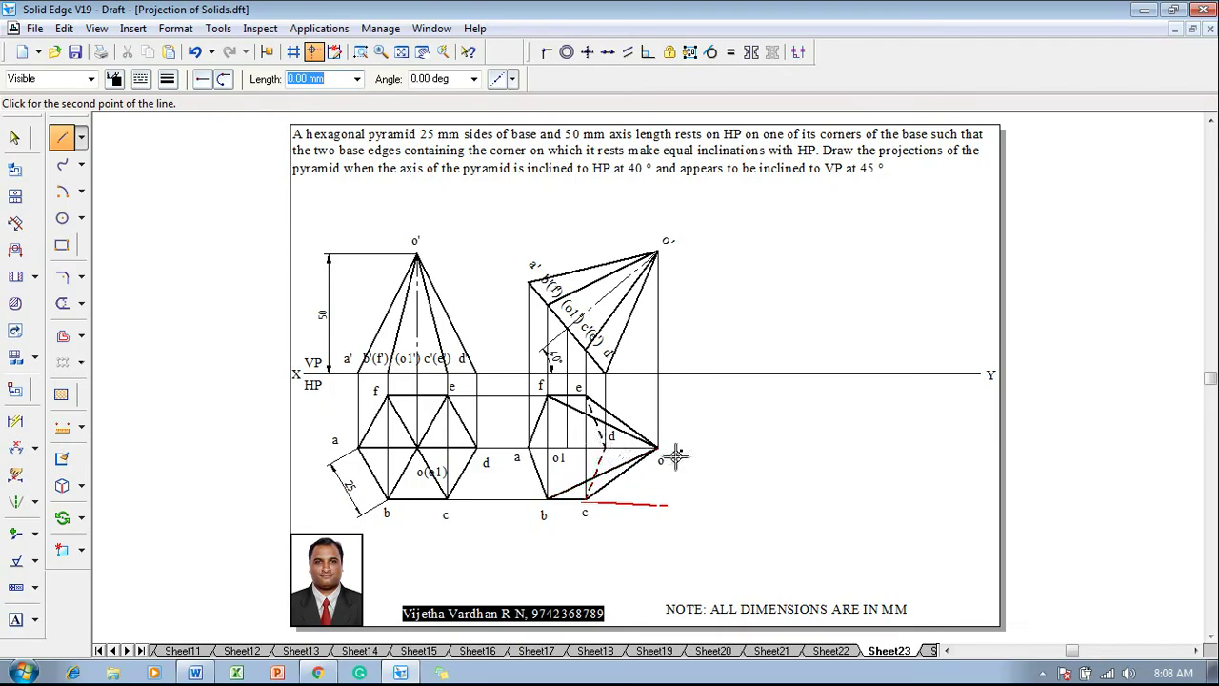
click(143, 82)
click(155, 119)
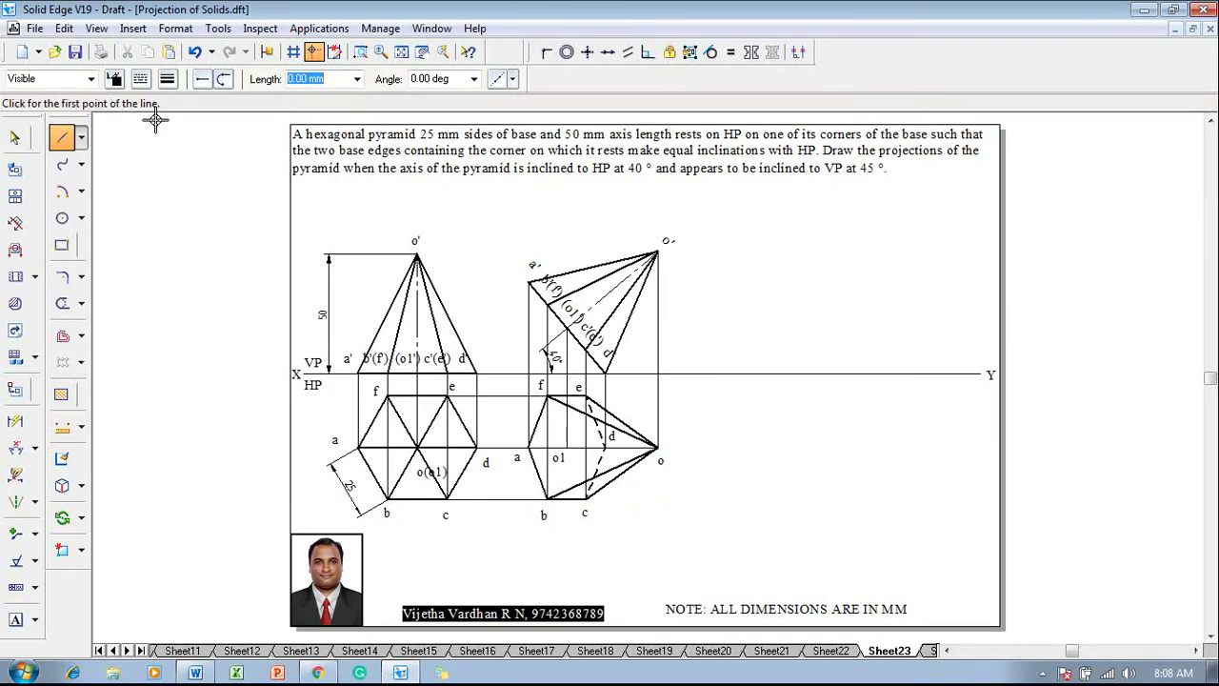
click(608, 445)
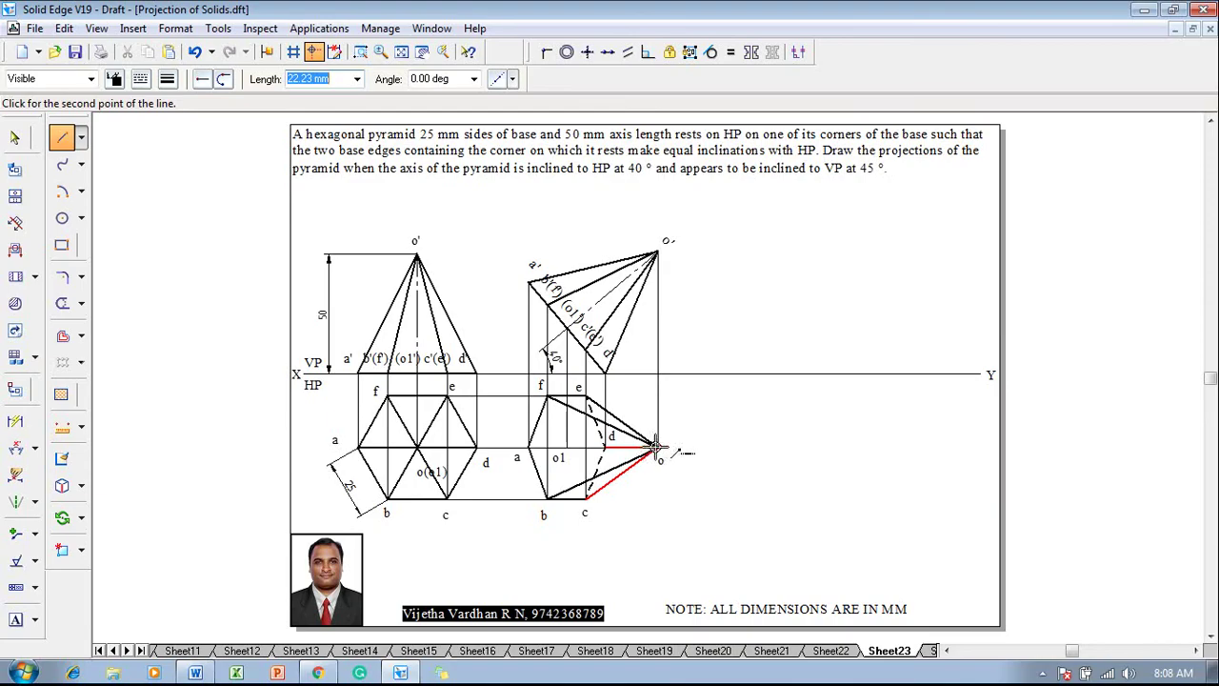
click(656, 446)
right_click(662, 490)
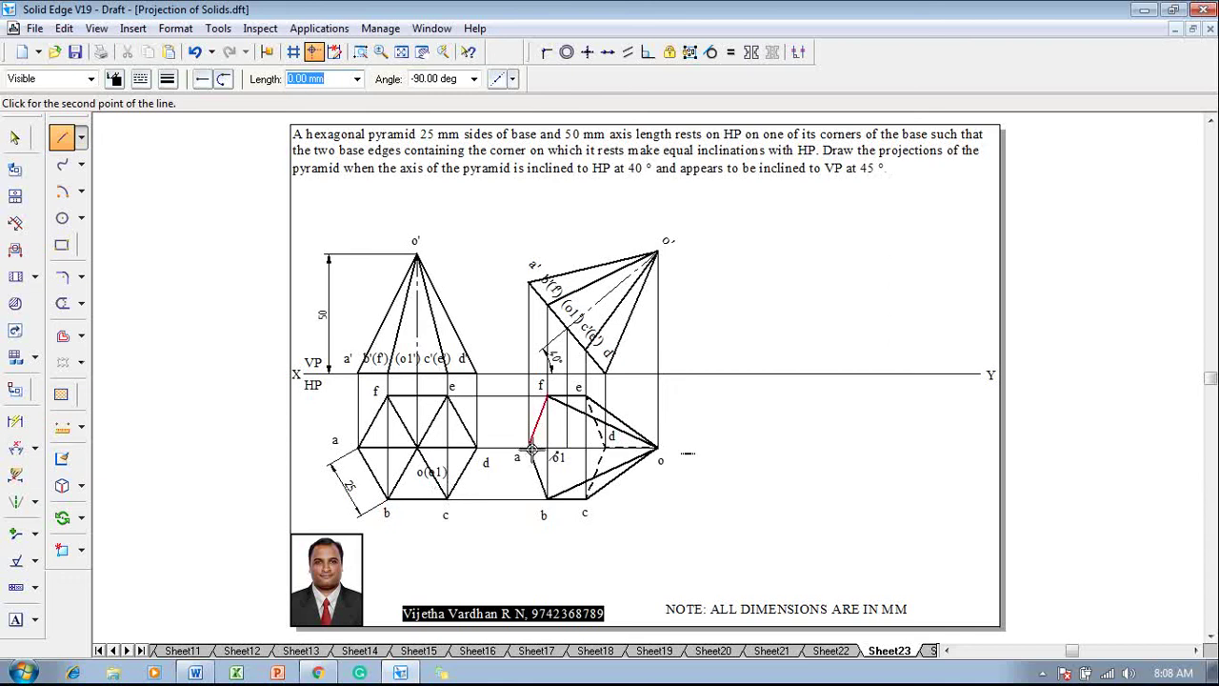
click(528, 447)
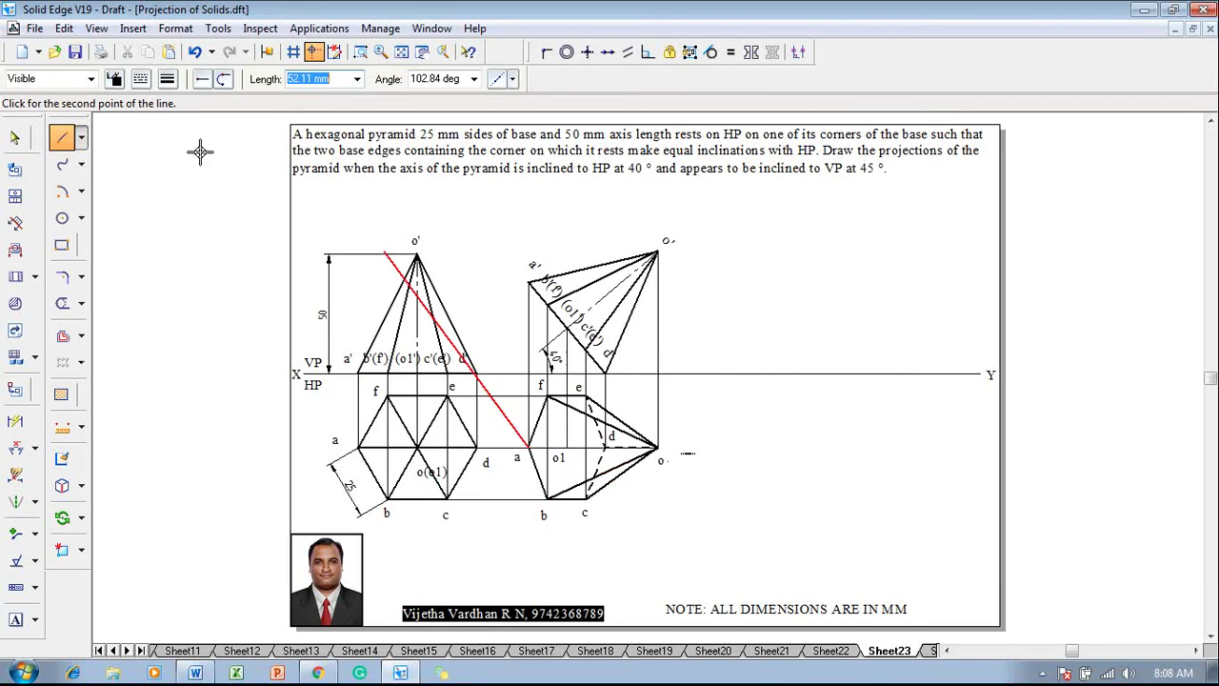
click(140, 78)
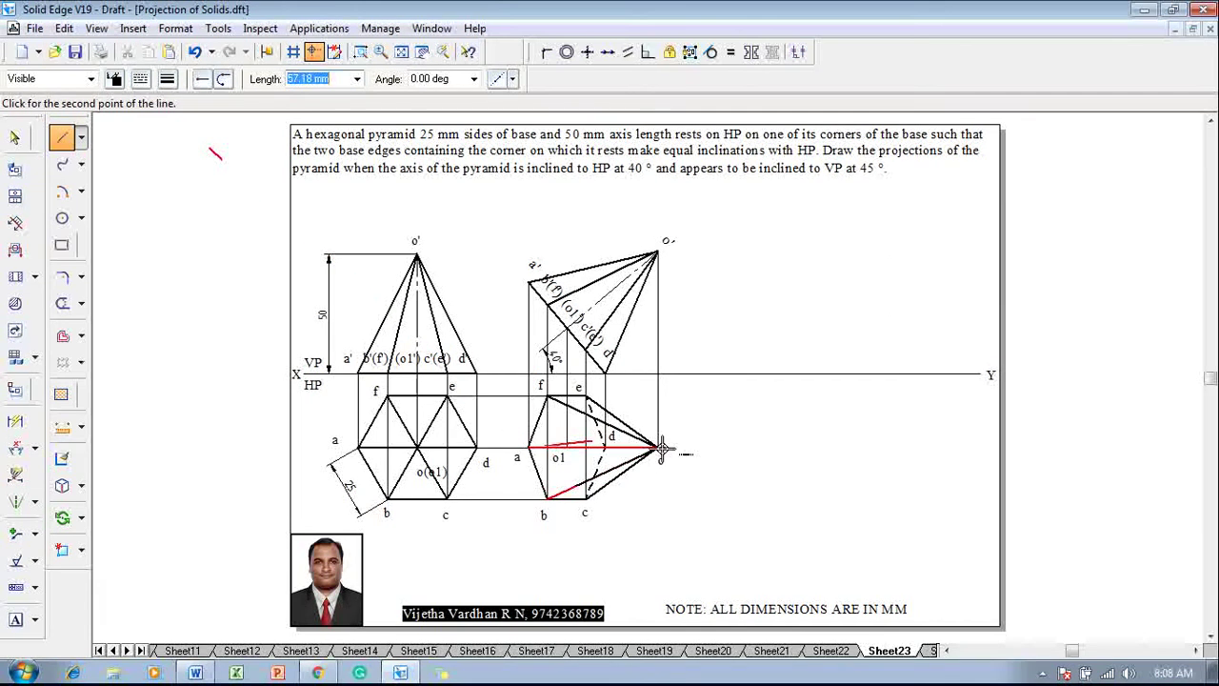
key(Escape)
key(Escape)
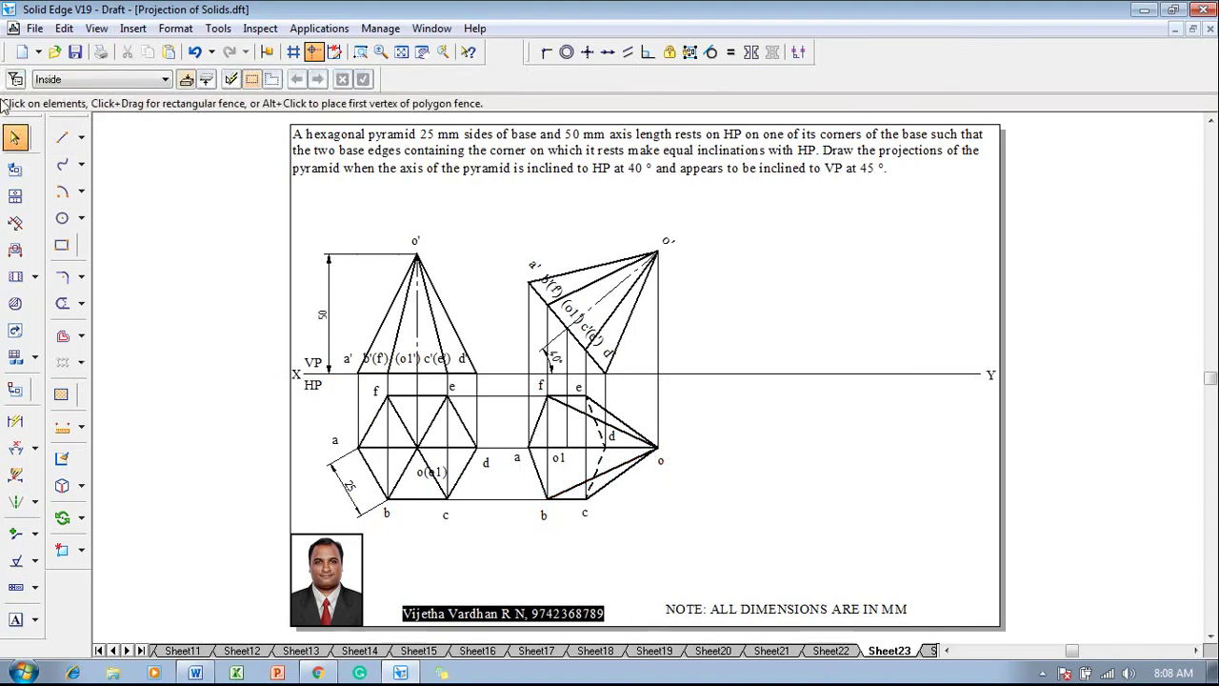
Draw a continuous axis line from o1 to apex o, keeping the current width
click(62, 137)
click(140, 79)
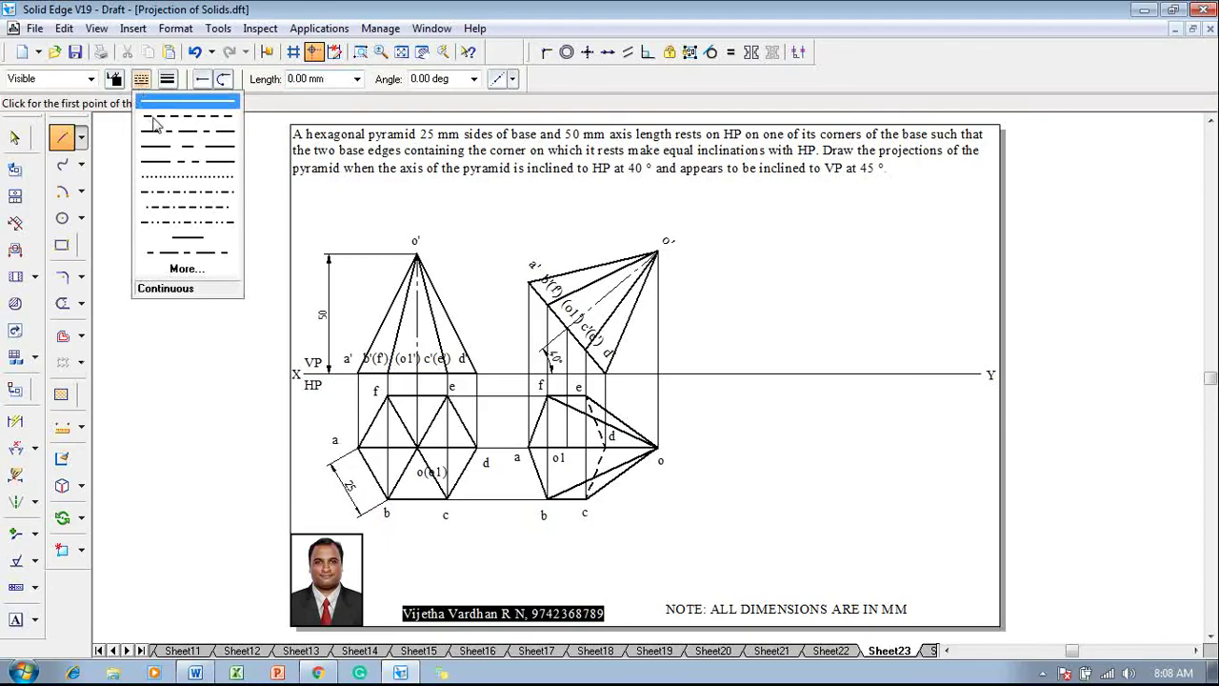
click(157, 130)
click(166, 79)
click(152, 150)
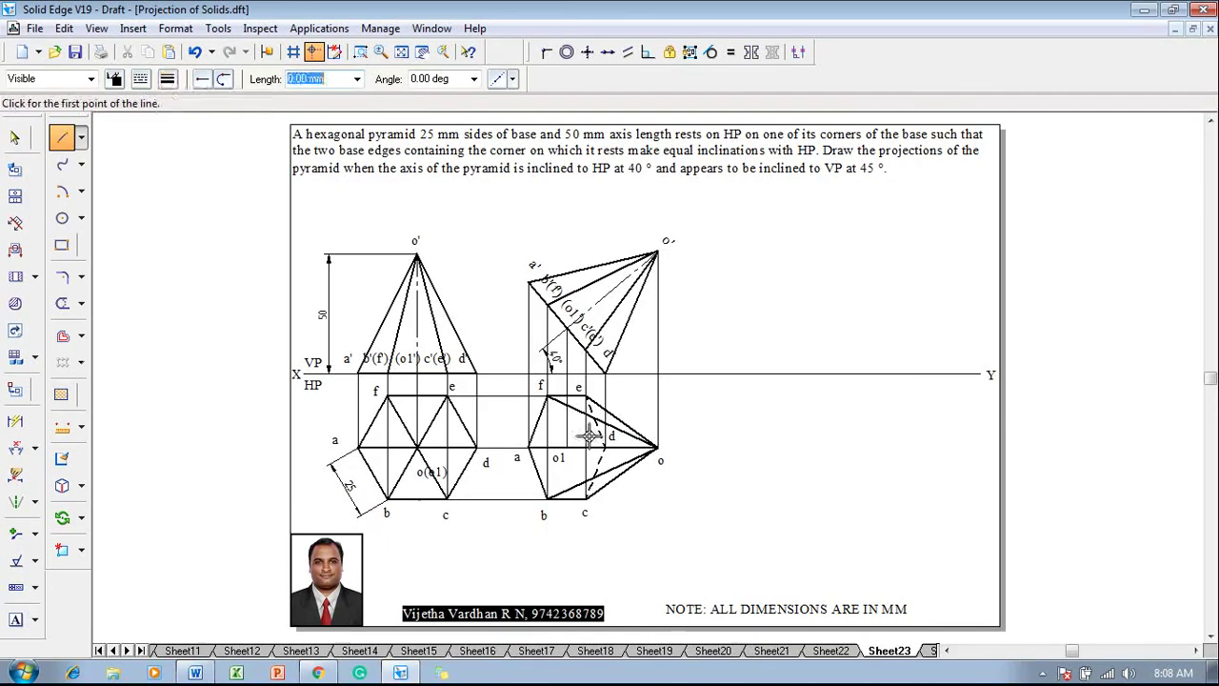
click(567, 446)
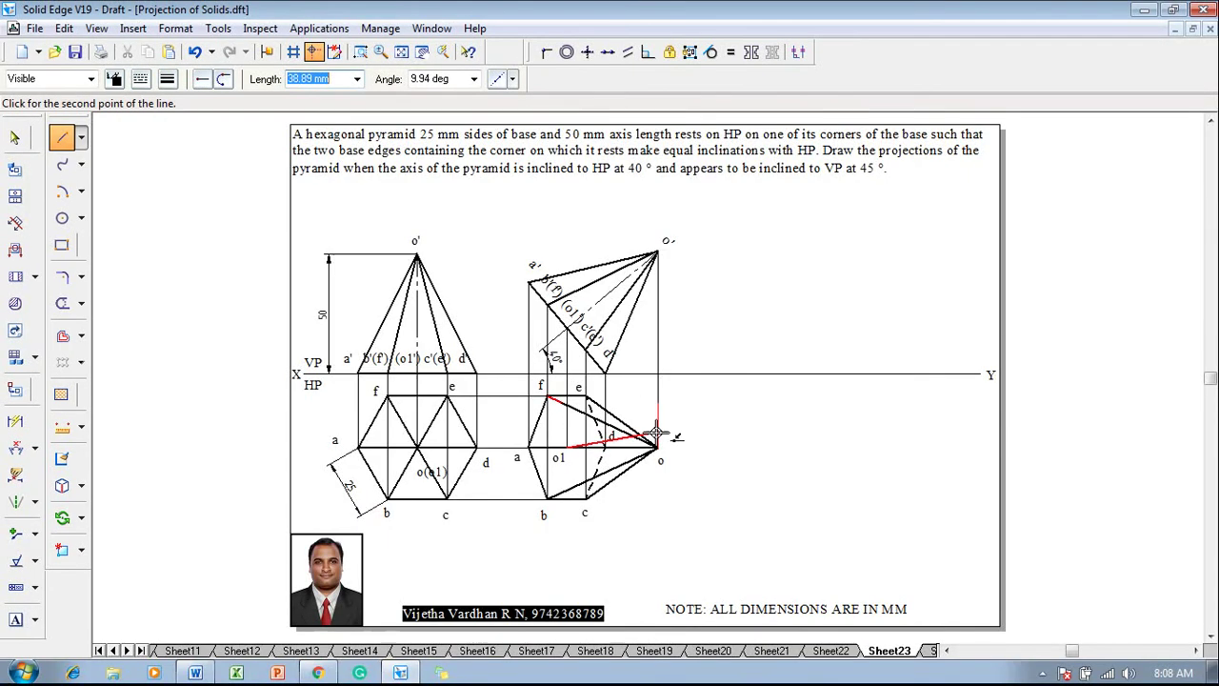
click(659, 446)
key(Escape)
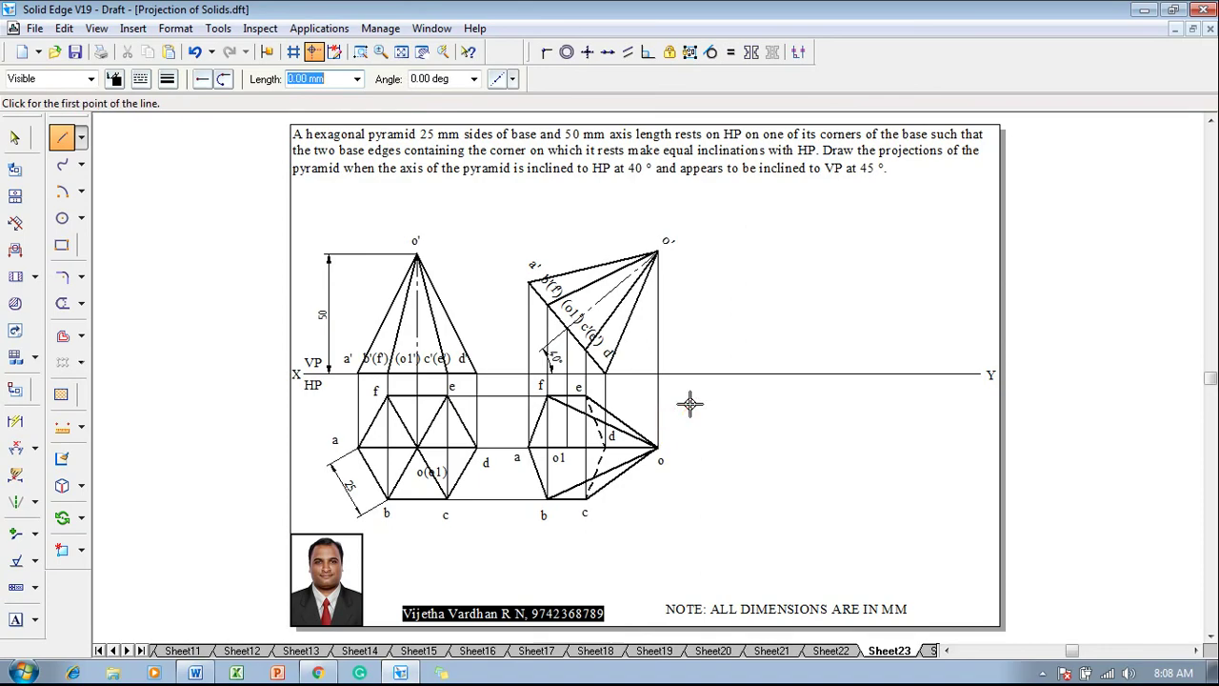
key(Escape)
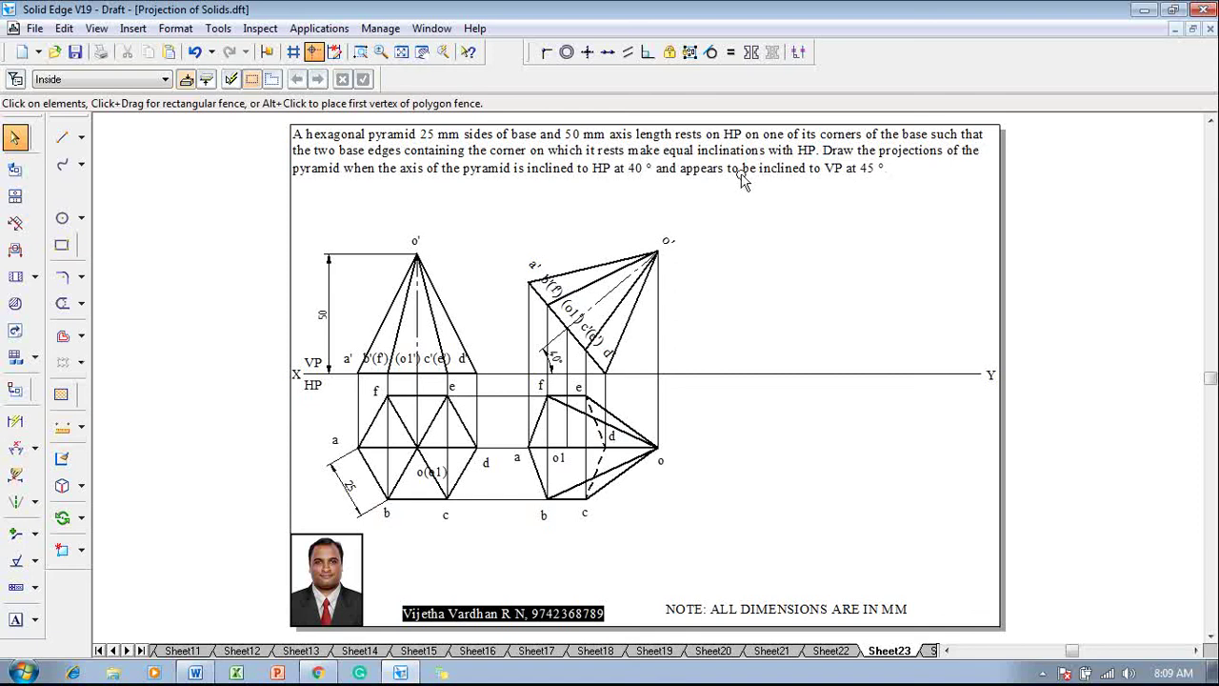
Check the problem statement text and the o1–o axis line, then start a new line
click(708, 171)
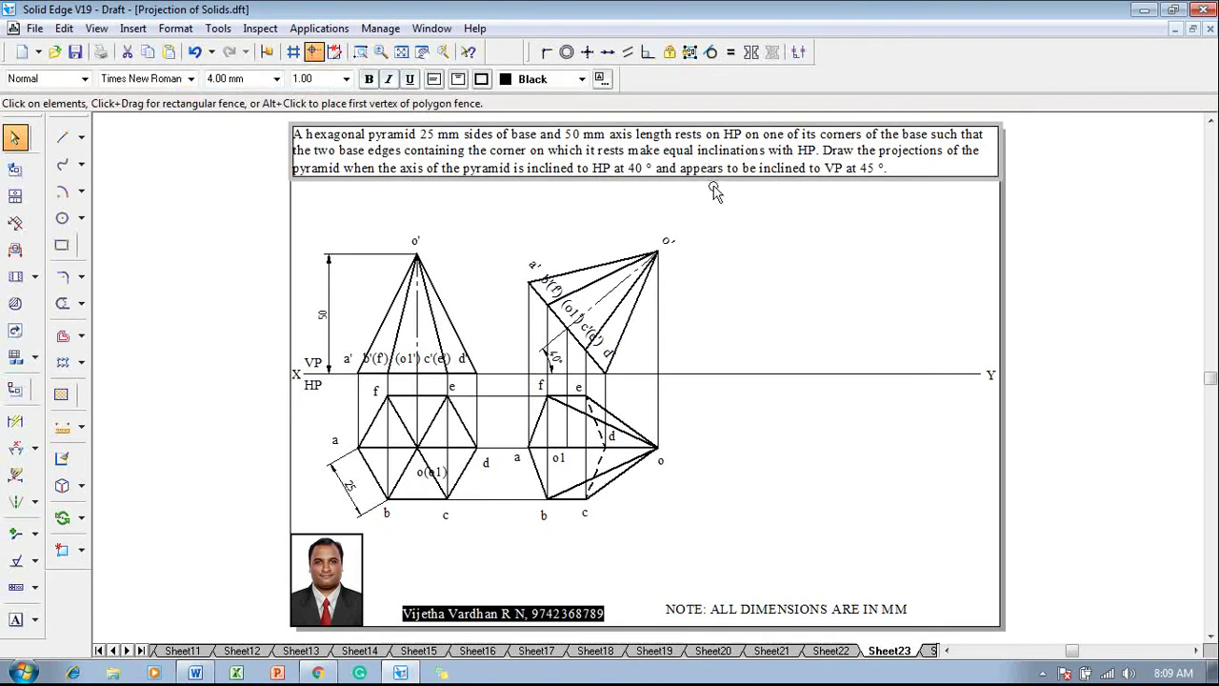
click(626, 448)
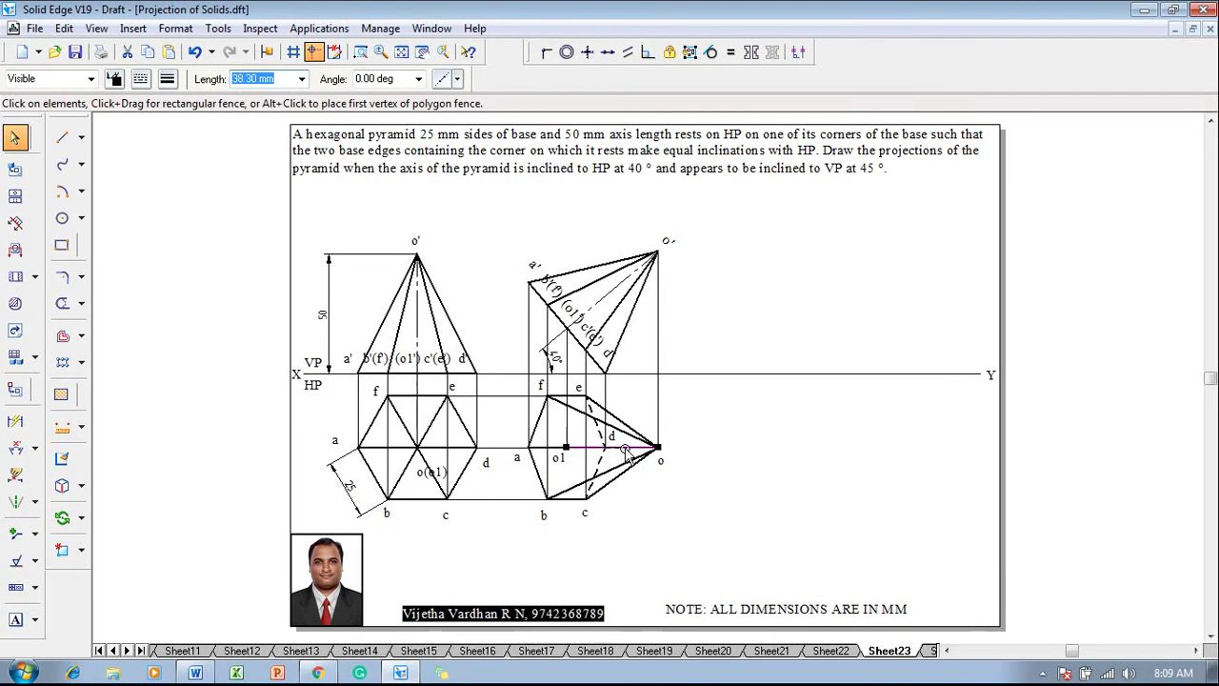
click(863, 172)
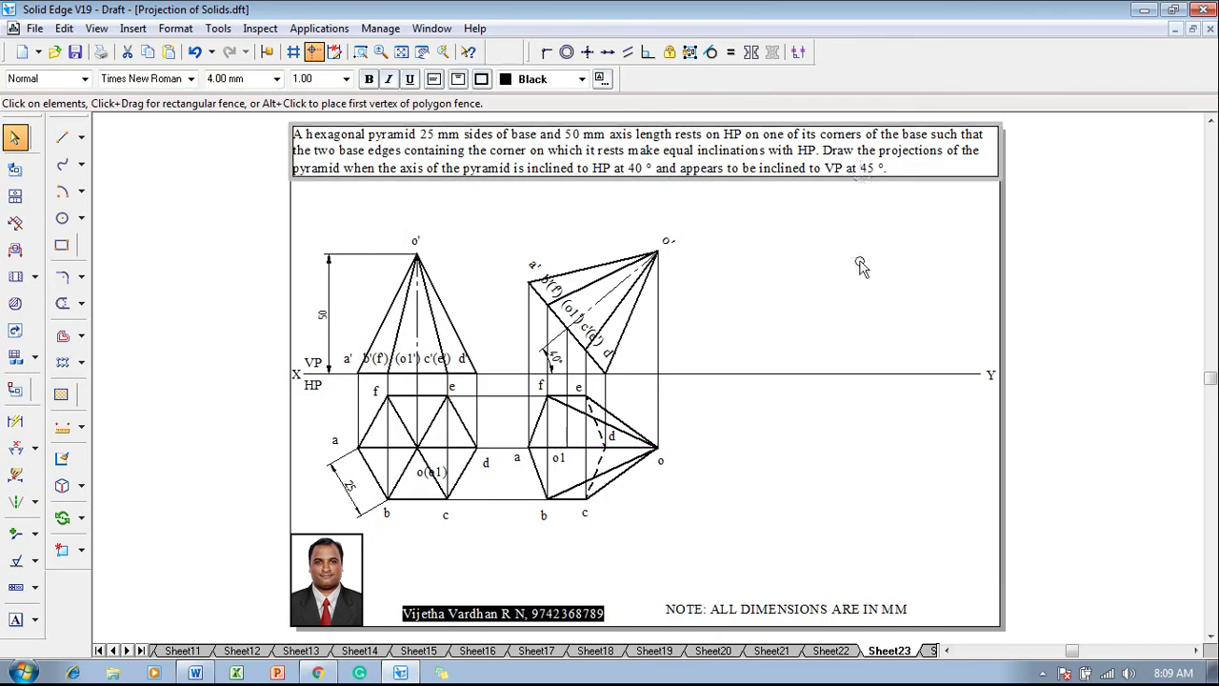
click(847, 271)
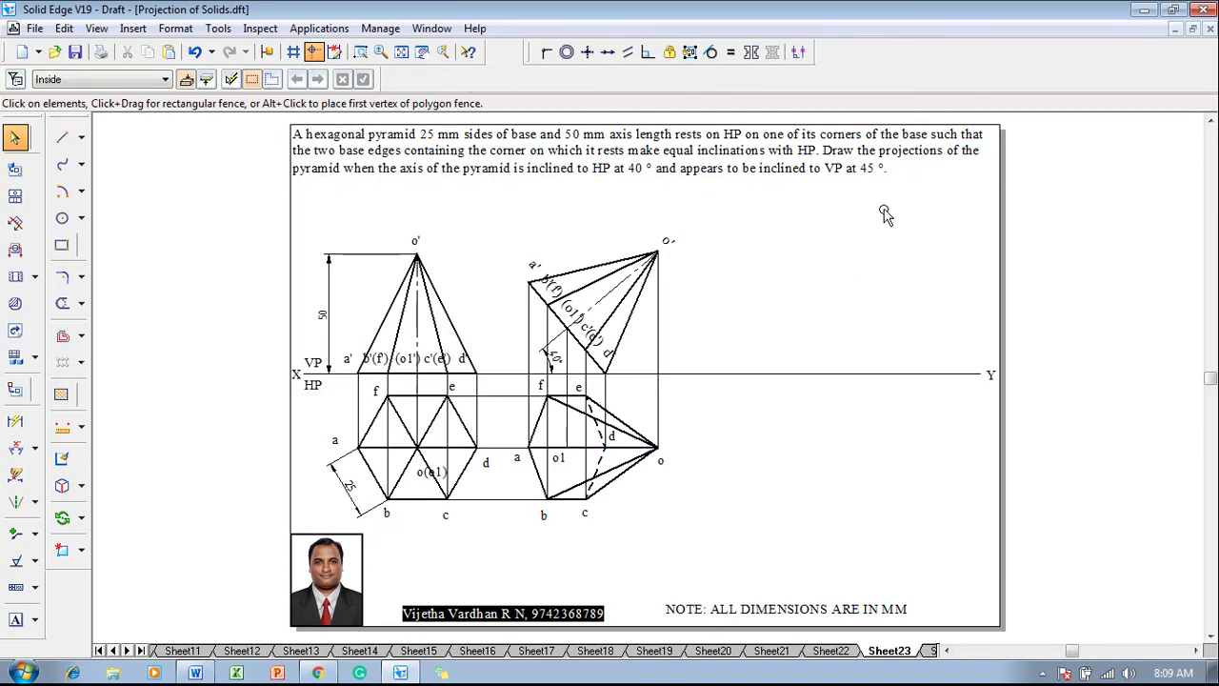
click(62, 137)
Set a 0.13 mm continuous line and draw an inclined reference line below XY on the right
click(167, 79)
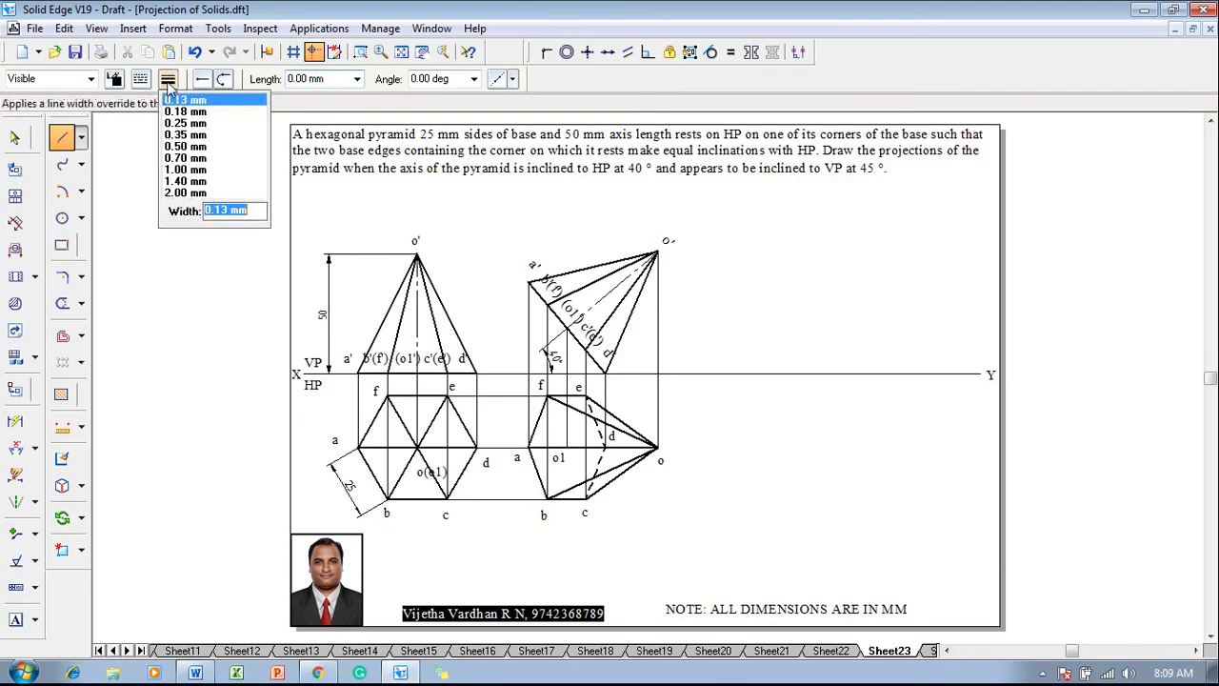
click(174, 101)
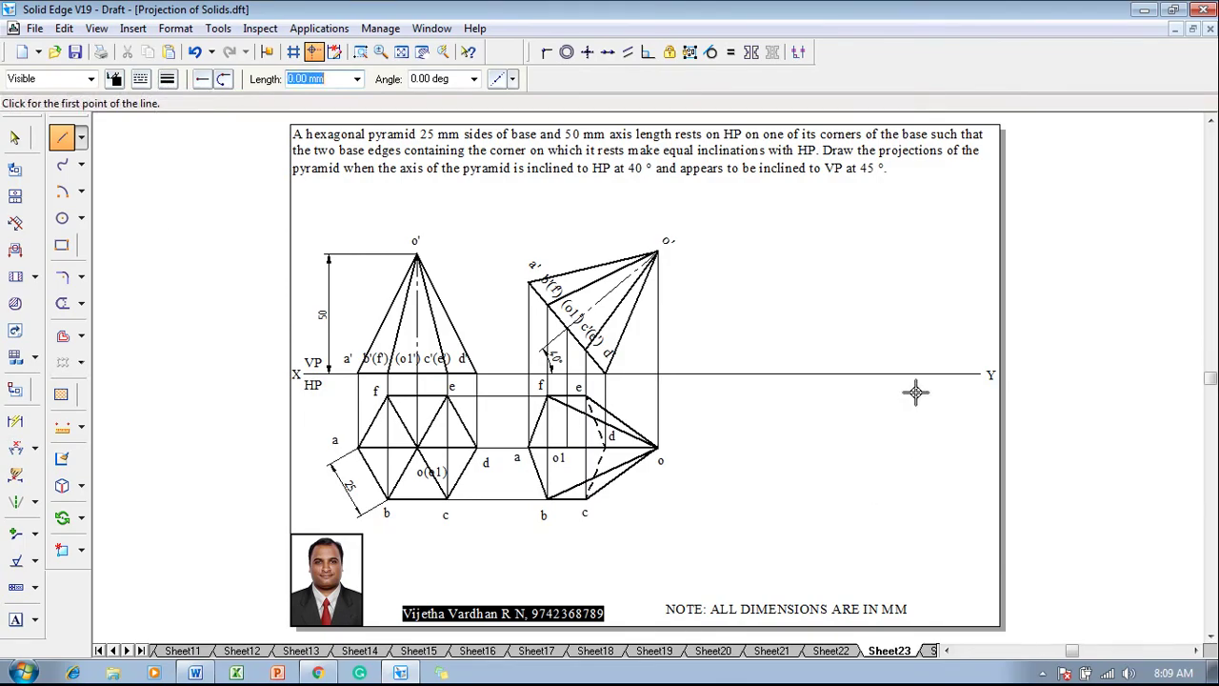
click(140, 79)
click(153, 111)
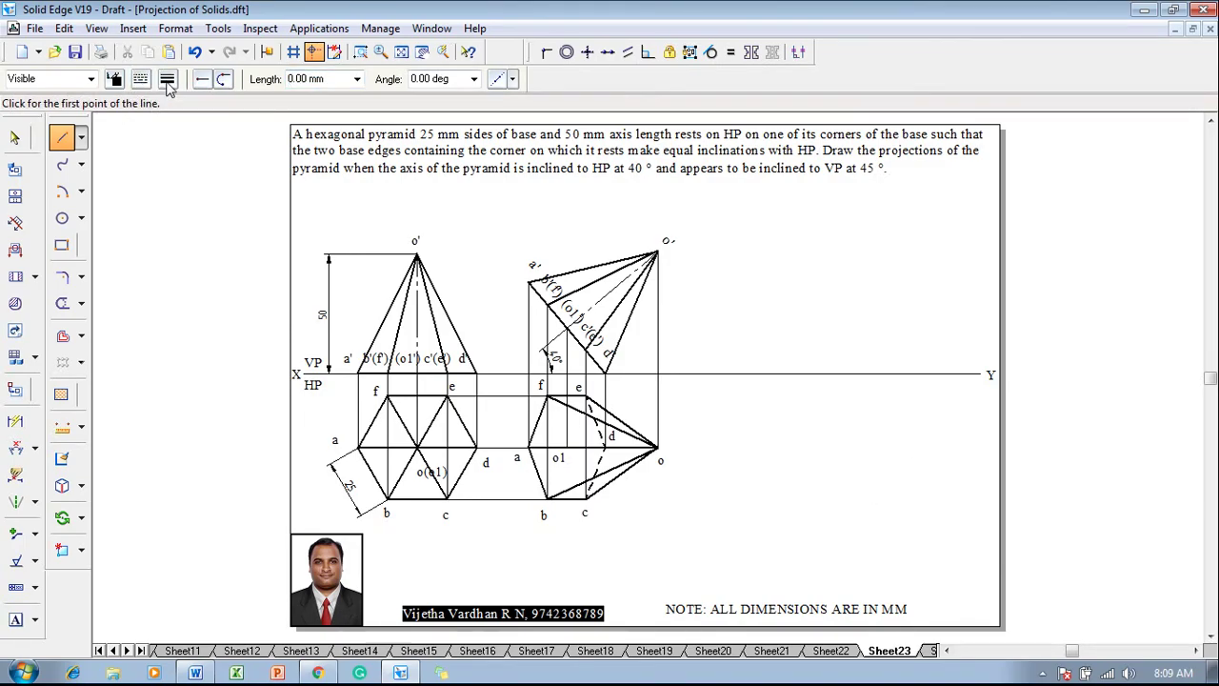
click(168, 82)
click(164, 118)
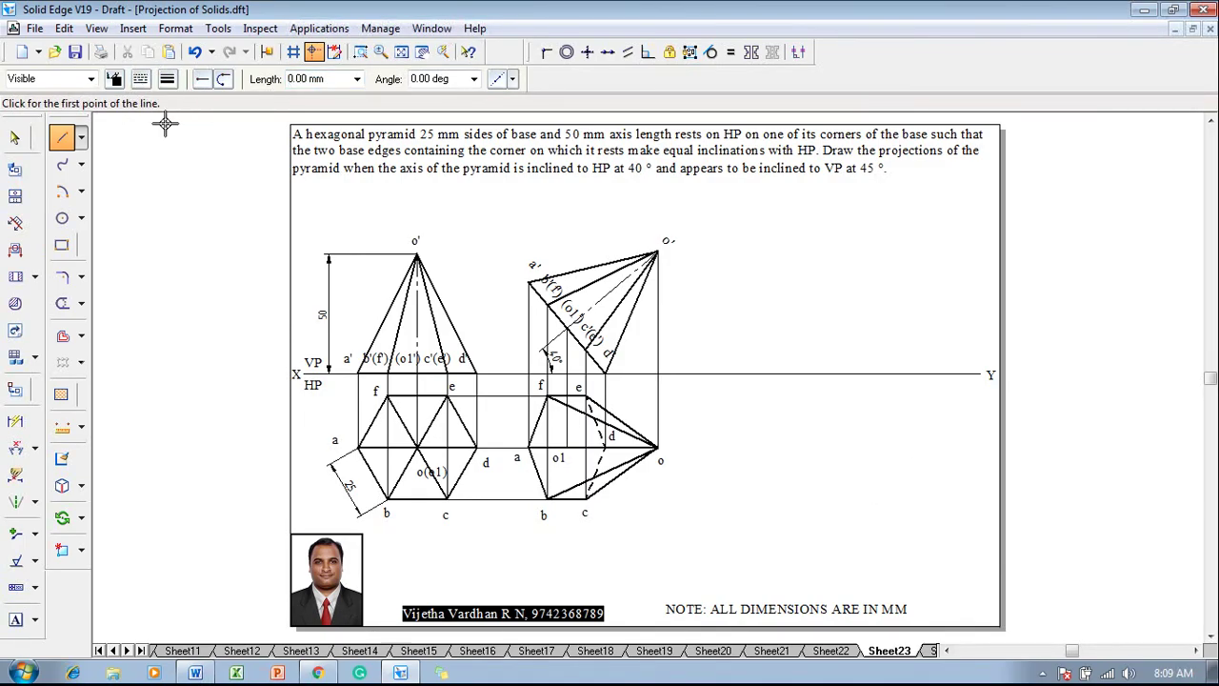
click(905, 398)
click(724, 535)
key(Escape)
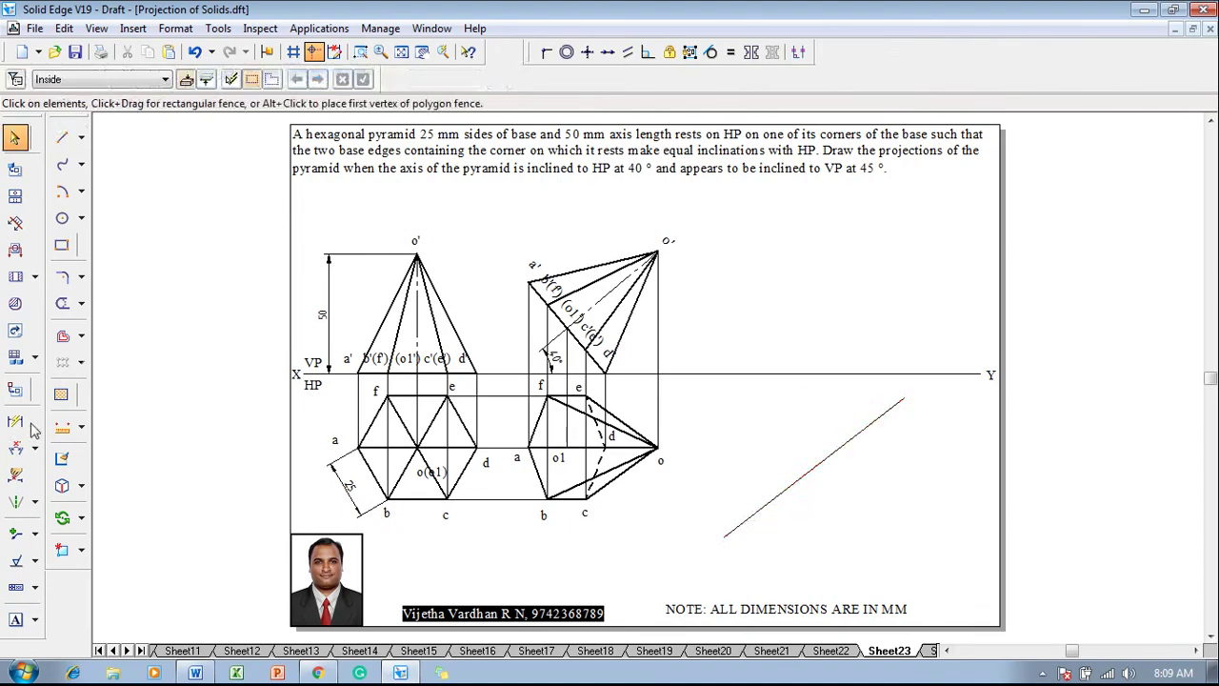
Dimension the reference line at 45° to the XY line
click(14, 448)
click(885, 406)
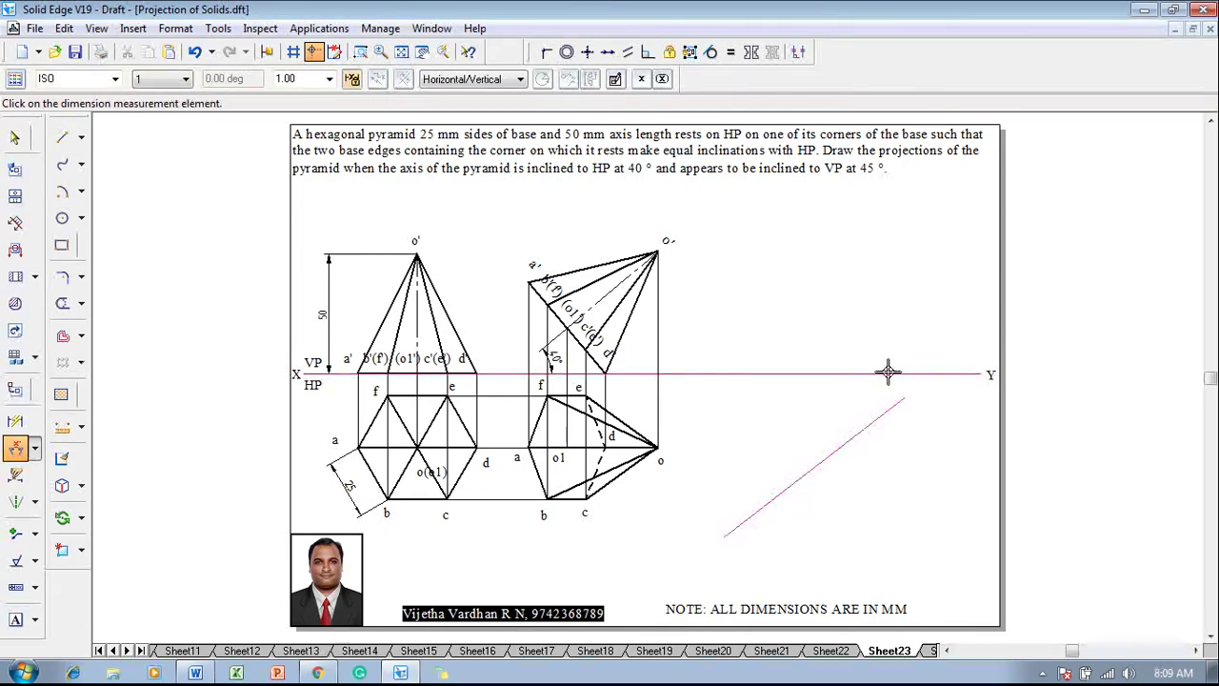
click(887, 373)
text(45)
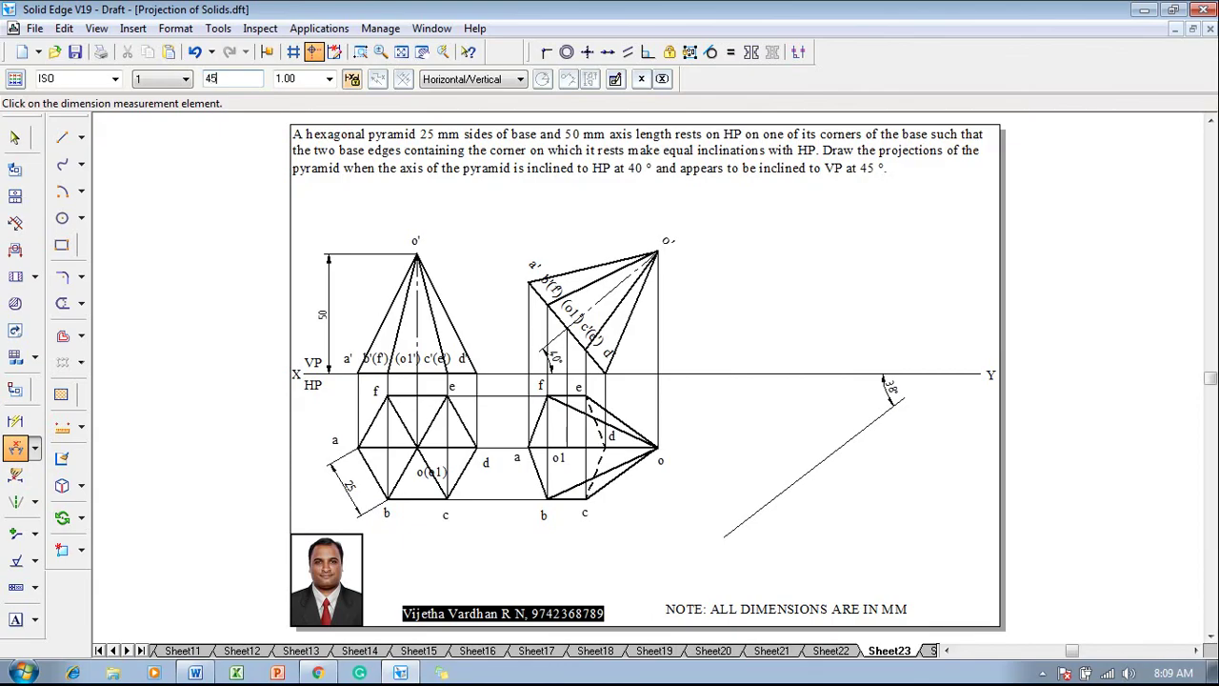
key(Return)
key(Escape)
Shift the 45° line further right along XY and select the whole second top view
drag(870, 398, 872, 497)
click(776, 497)
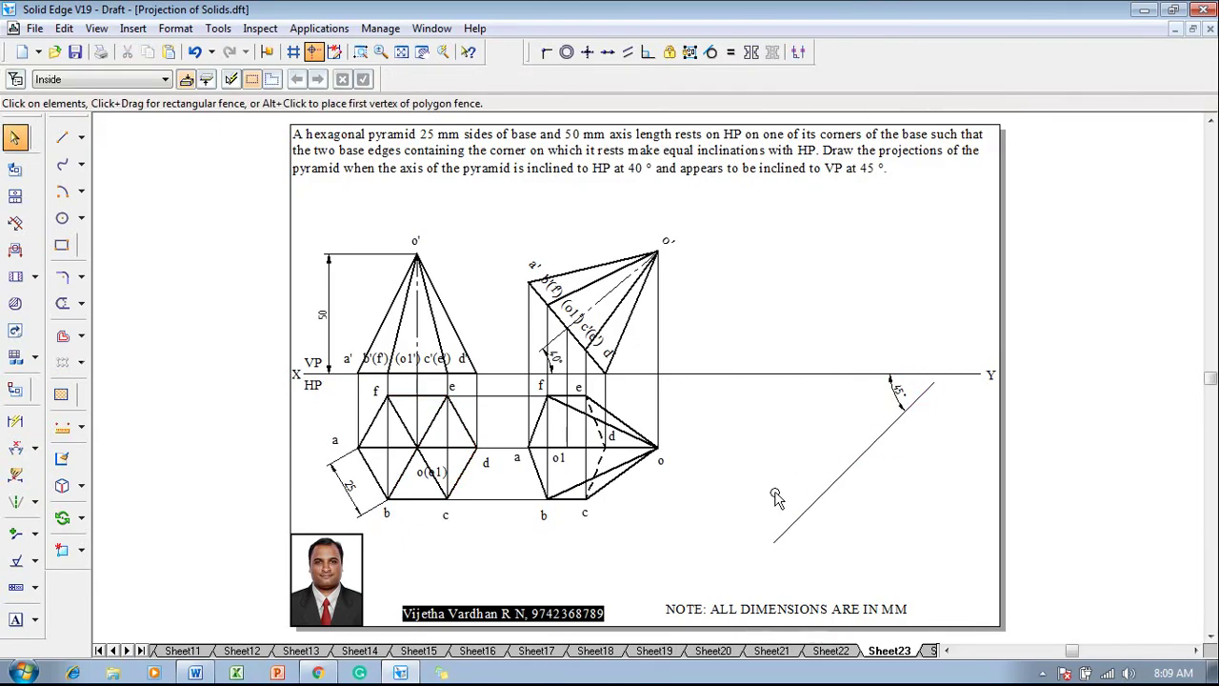
drag(694, 545, 503, 372)
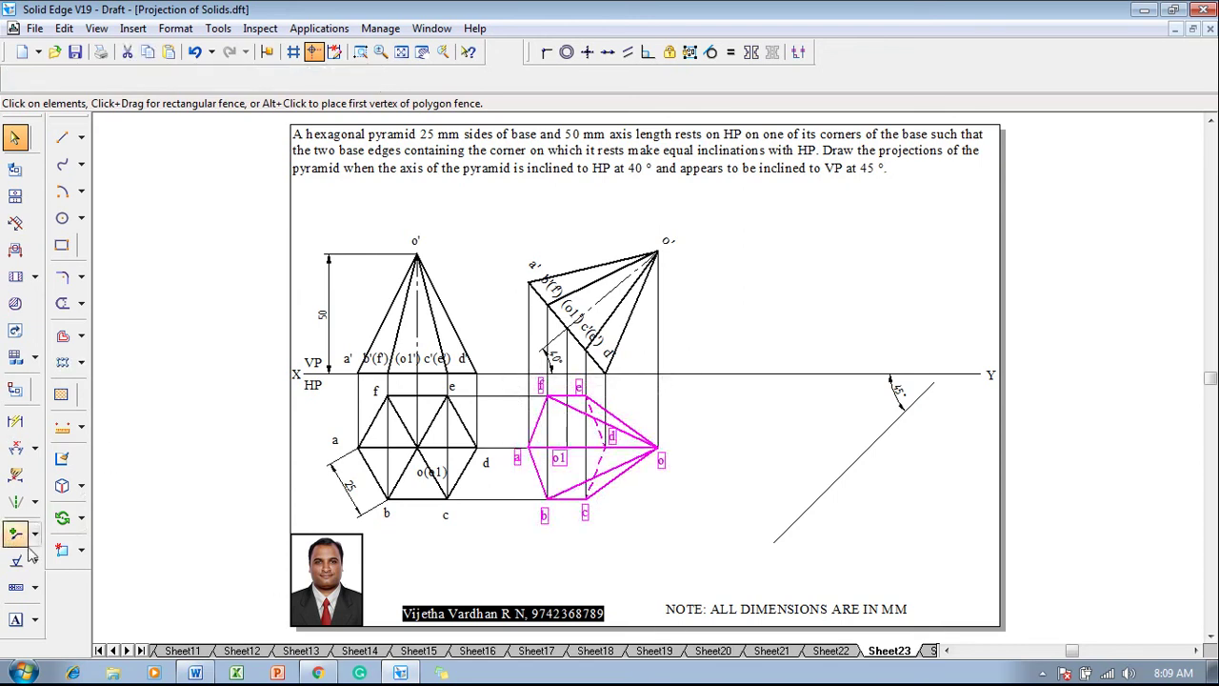
Copy the pink second-stage top view and place the copy at right beside the 45° line
click(81, 517)
click(124, 514)
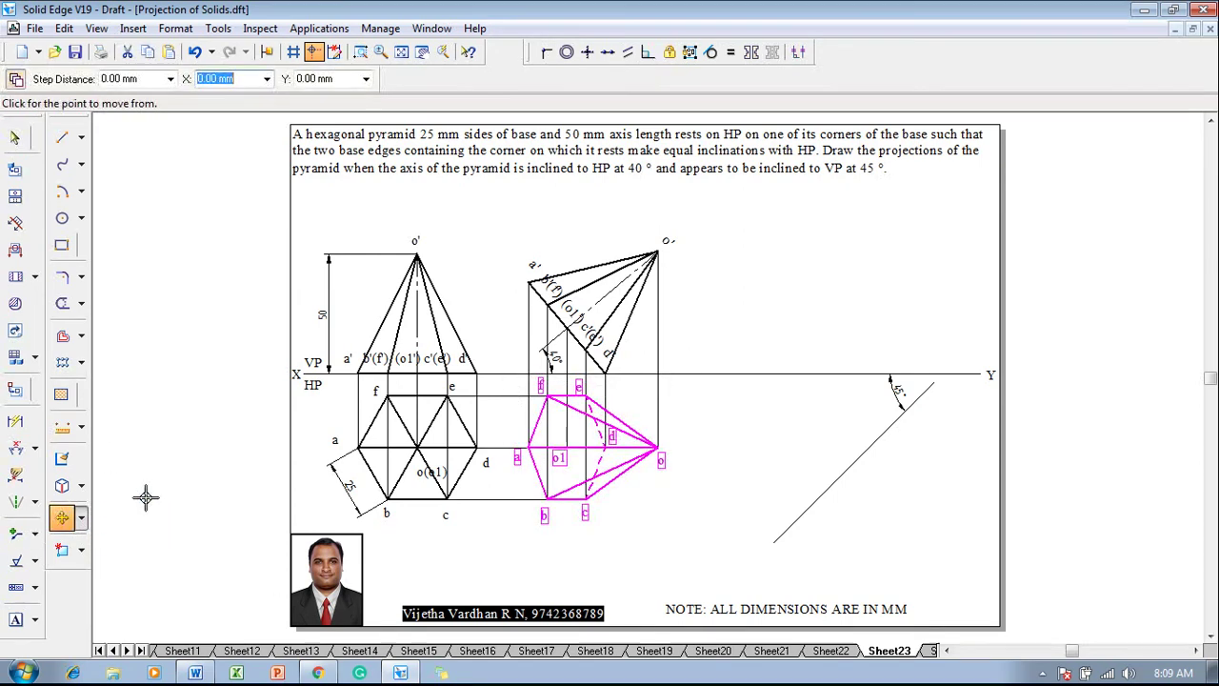
click(567, 448)
key(Escape)
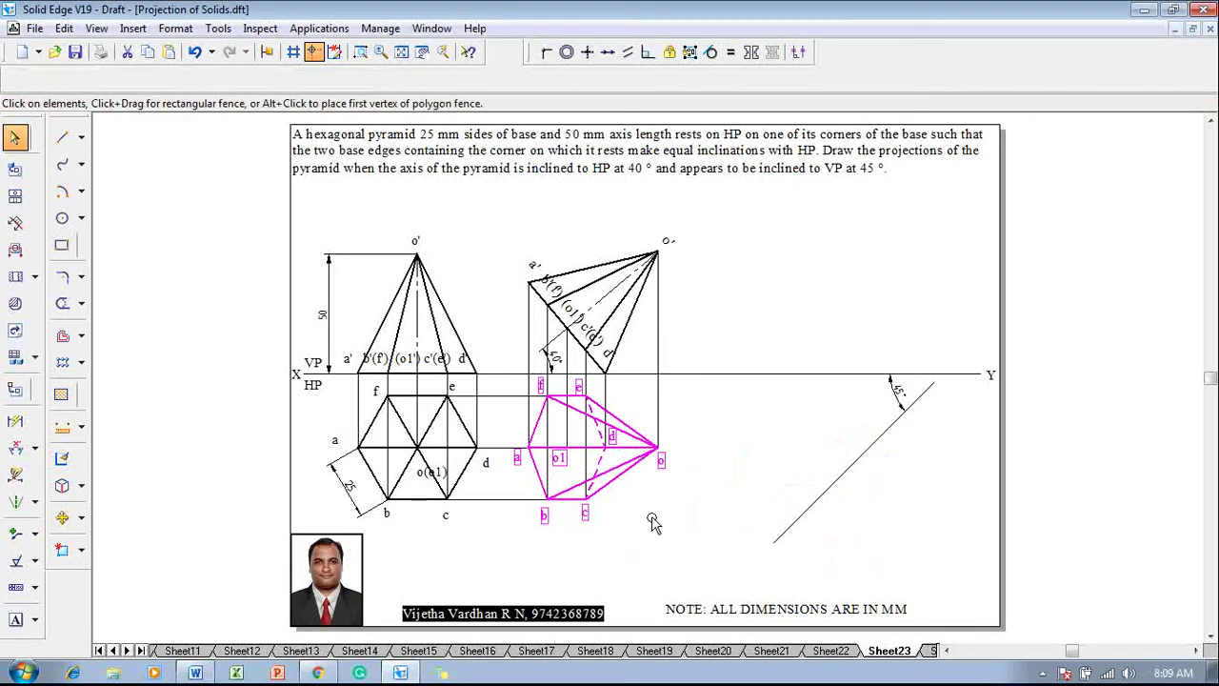
click(62, 517)
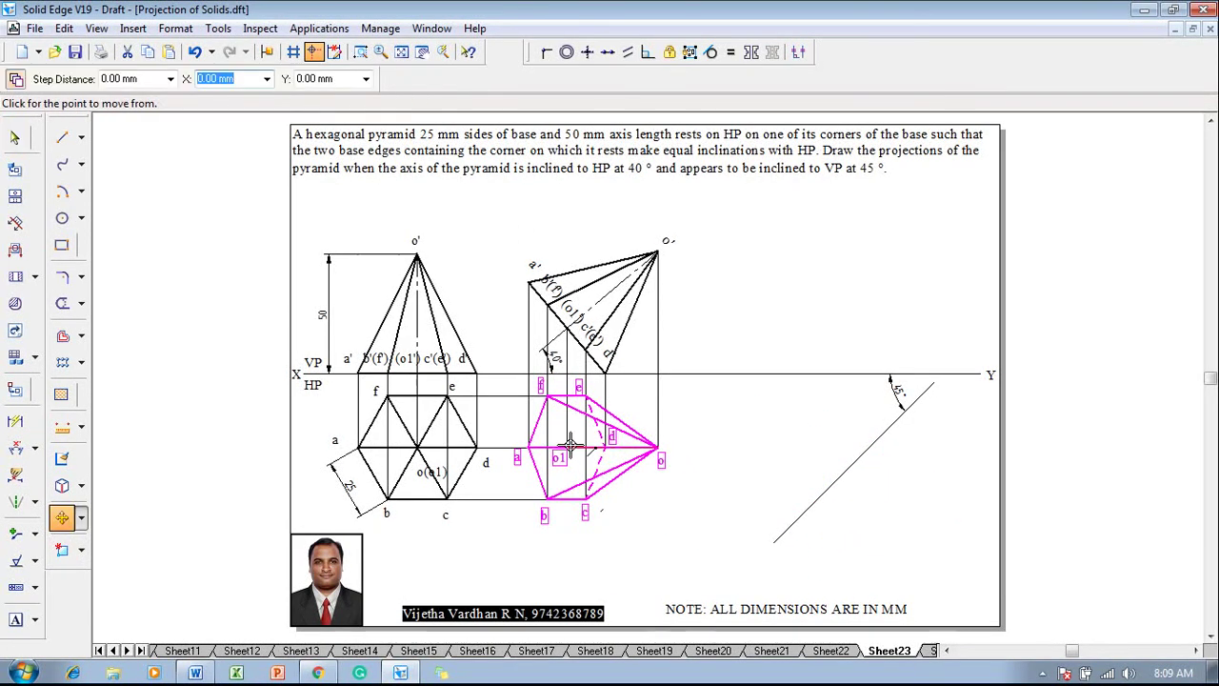
click(569, 444)
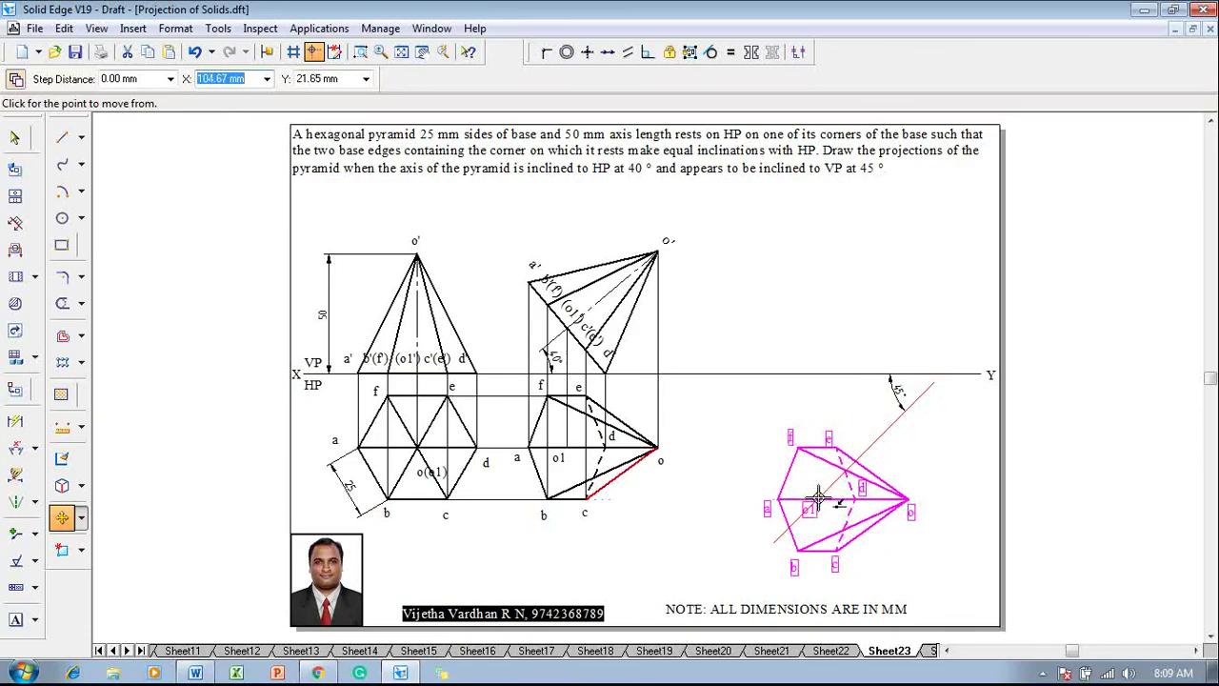
click(817, 501)
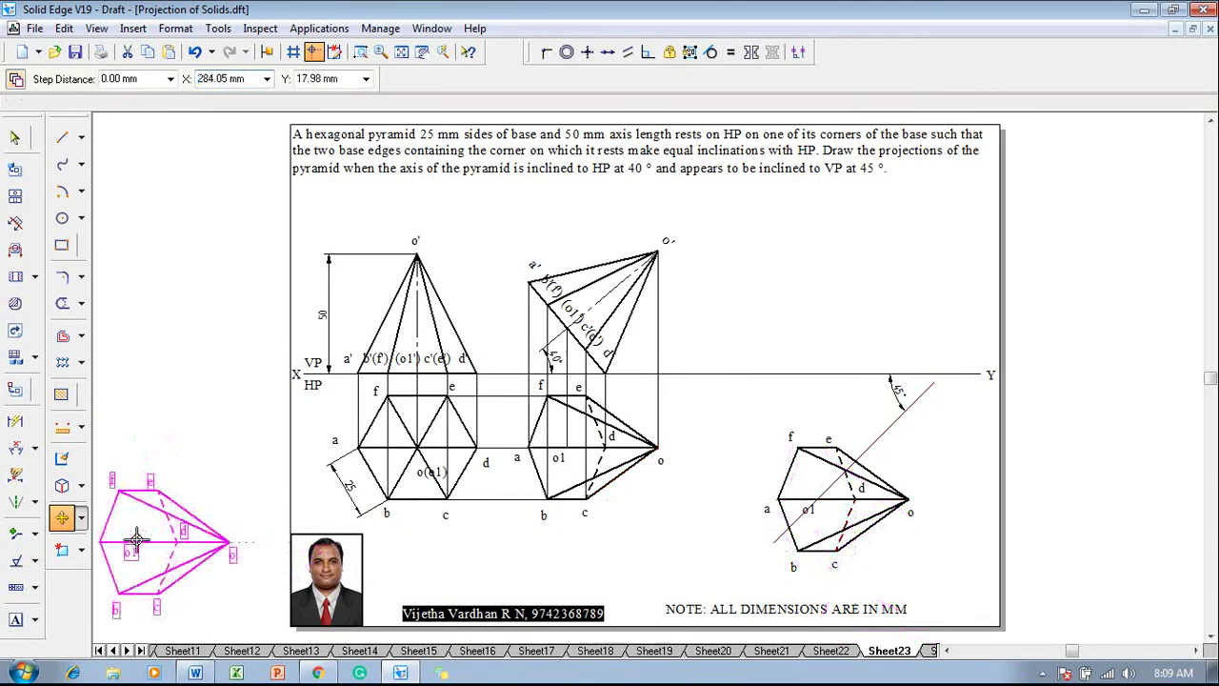
click(82, 519)
Rotate the copied top view about its centre so its axis o1–o lies on the 45° line
click(133, 536)
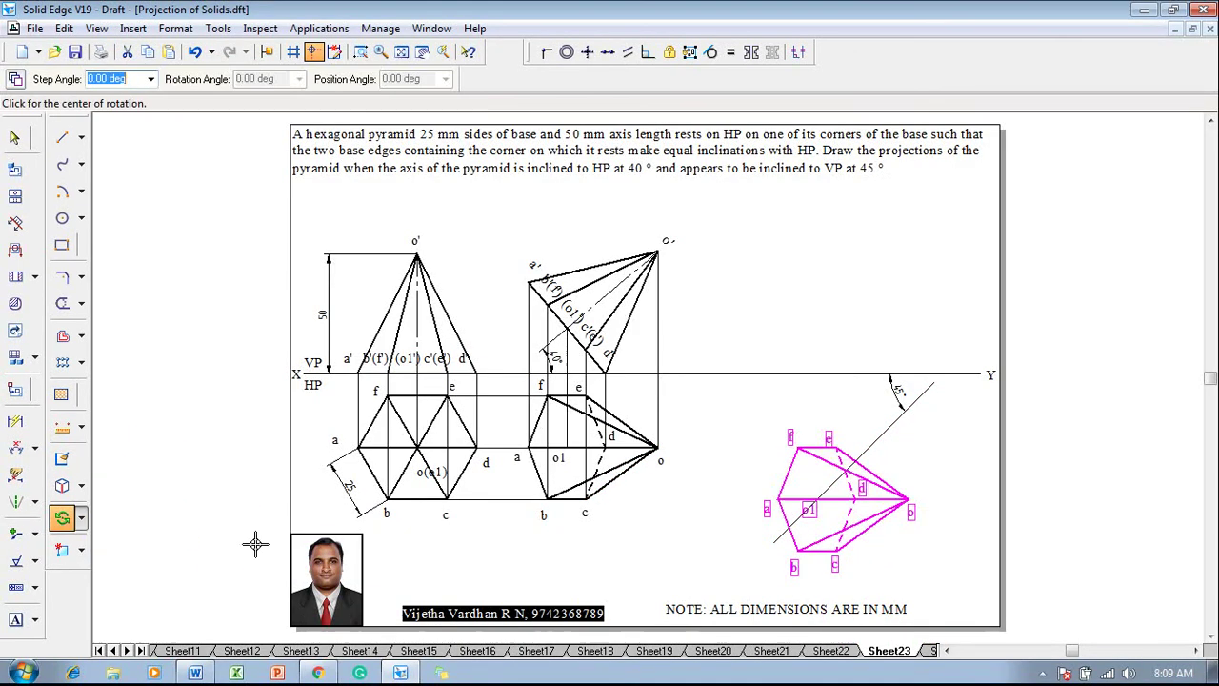
click(819, 498)
click(907, 502)
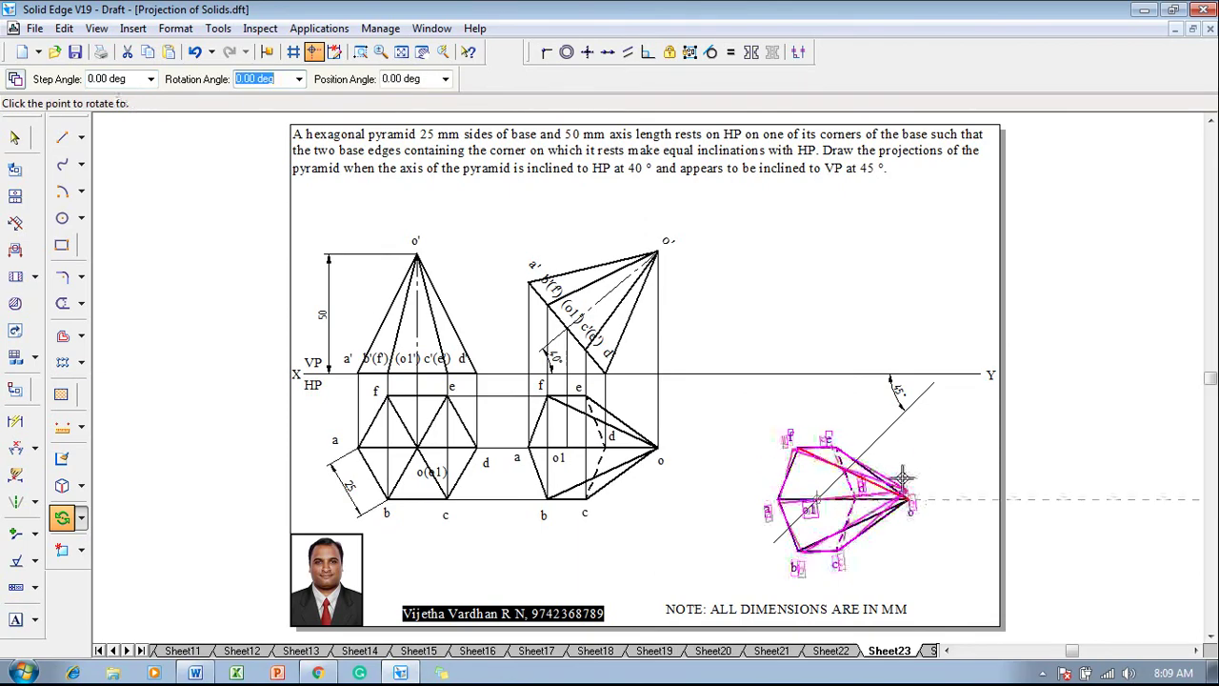
click(900, 421)
click(913, 567)
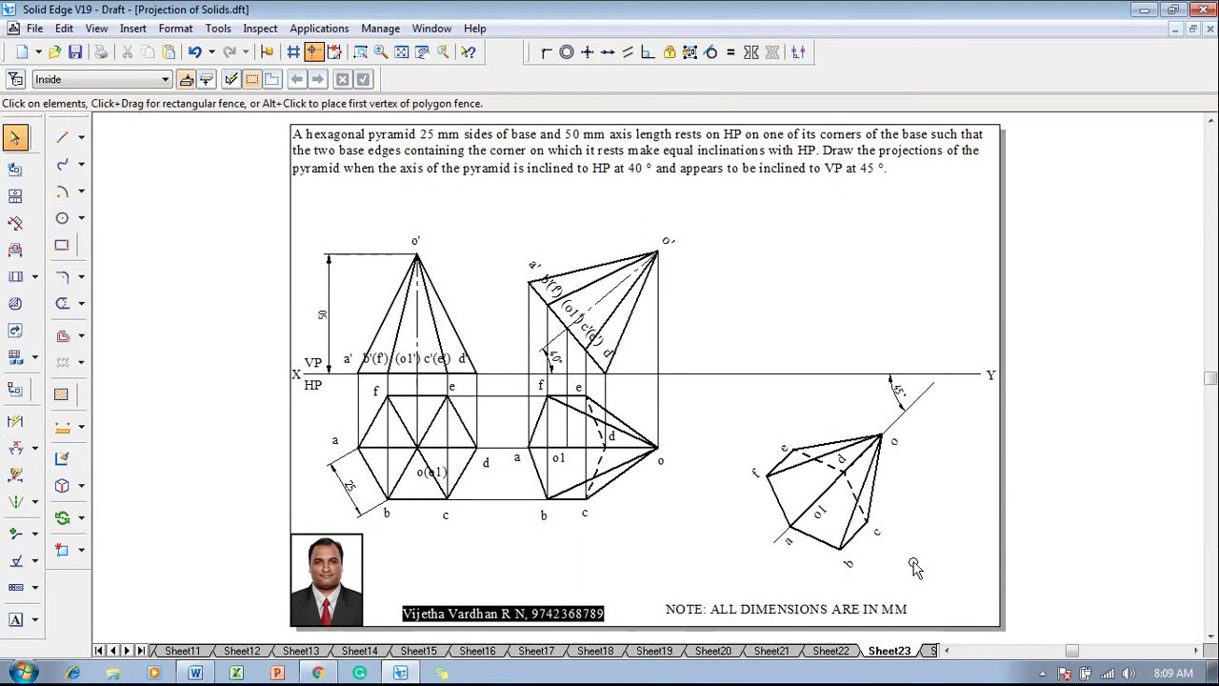
Begin a projector line at vertex c of the rotated top view
click(62, 138)
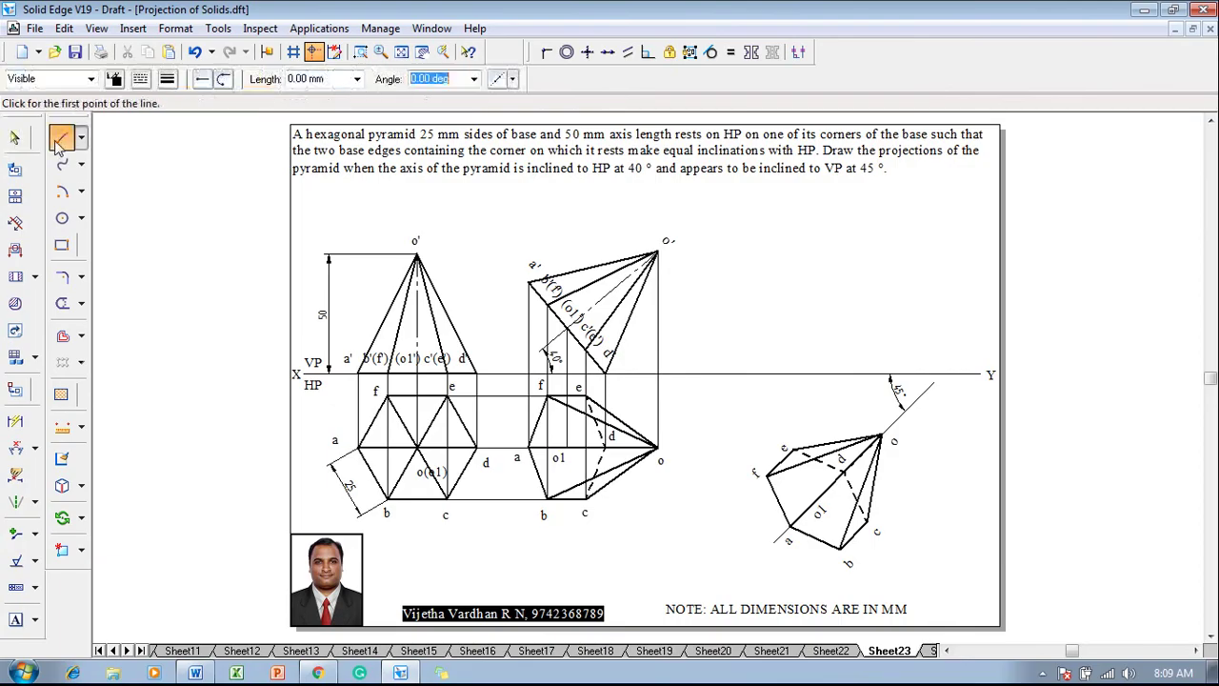
click(167, 79)
click(174, 107)
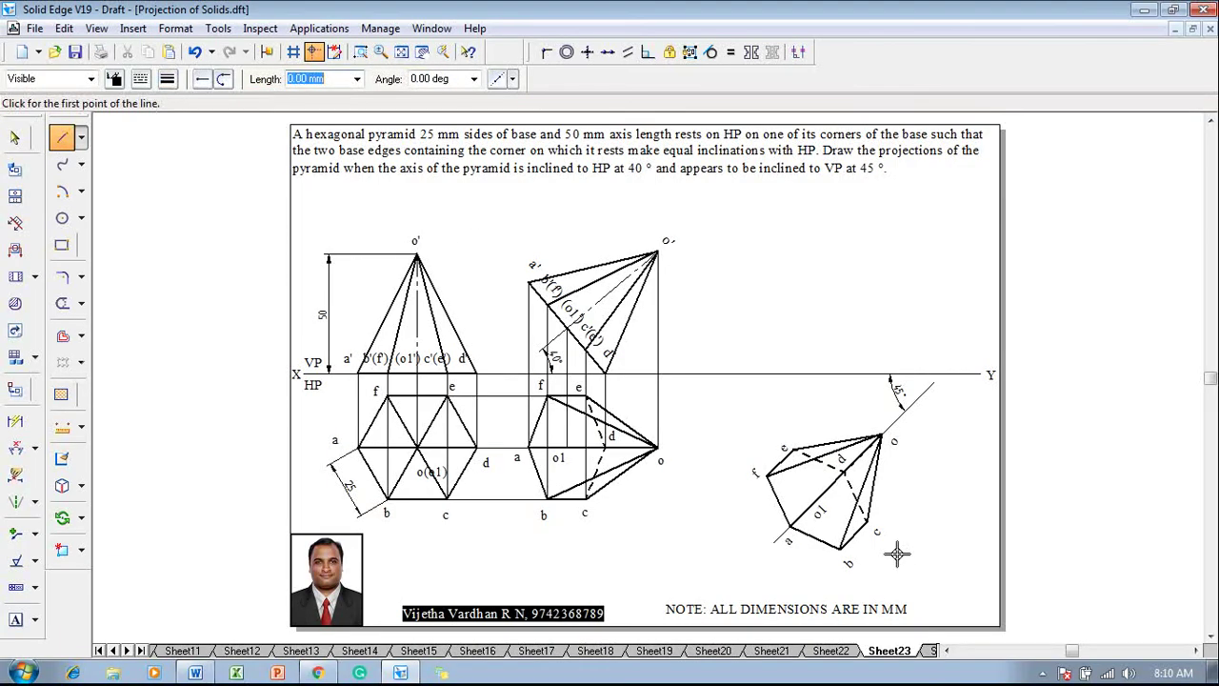
click(867, 523)
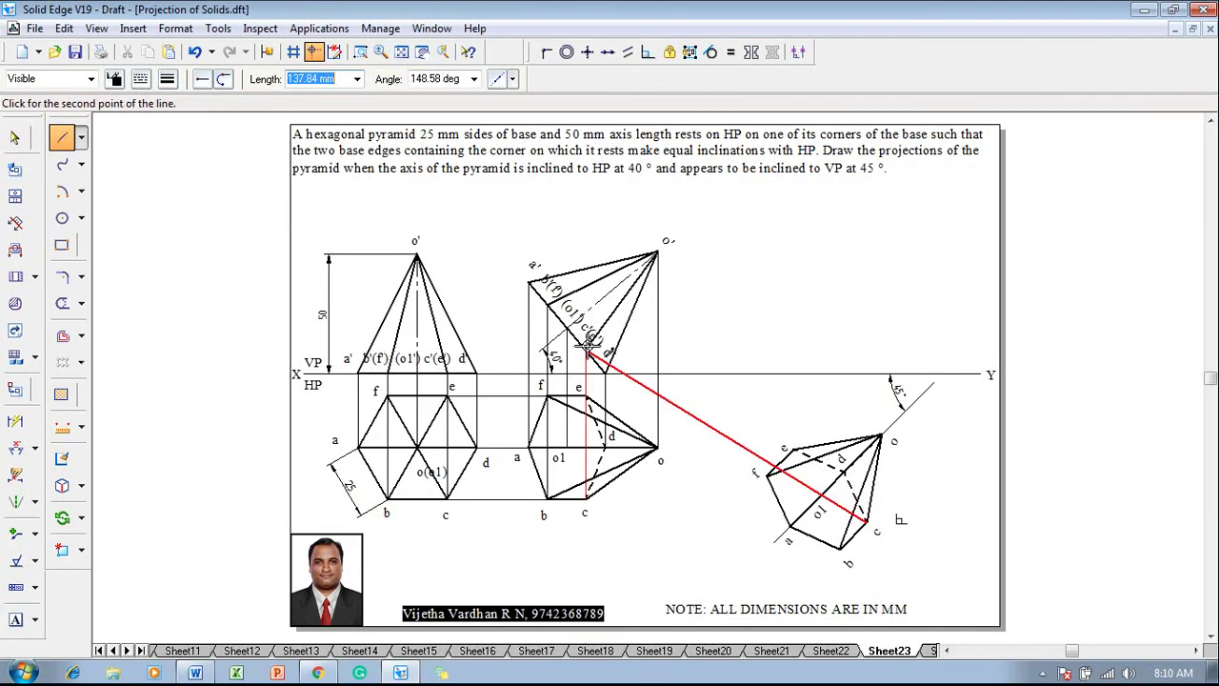
Draw vertical projectors from c, e and b, with horizontal lines from c's and b's front-view points
click(867, 351)
click(585, 351)
right_click(781, 440)
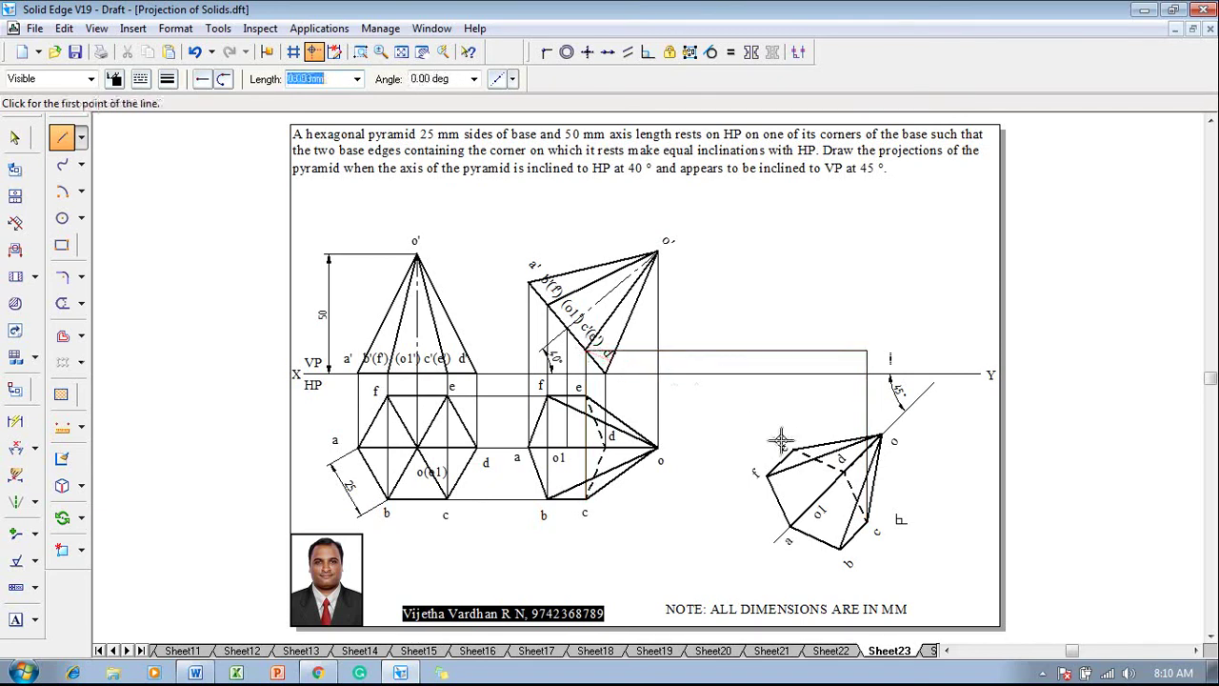
click(790, 446)
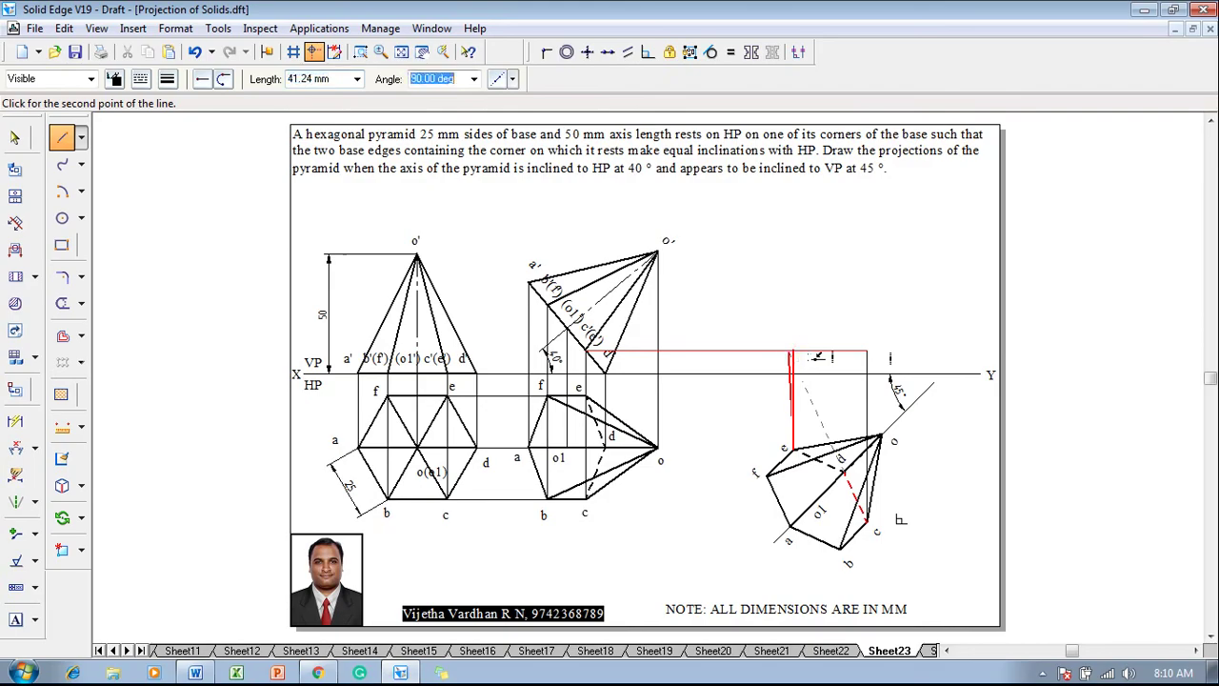
key(Tab)
click(794, 351)
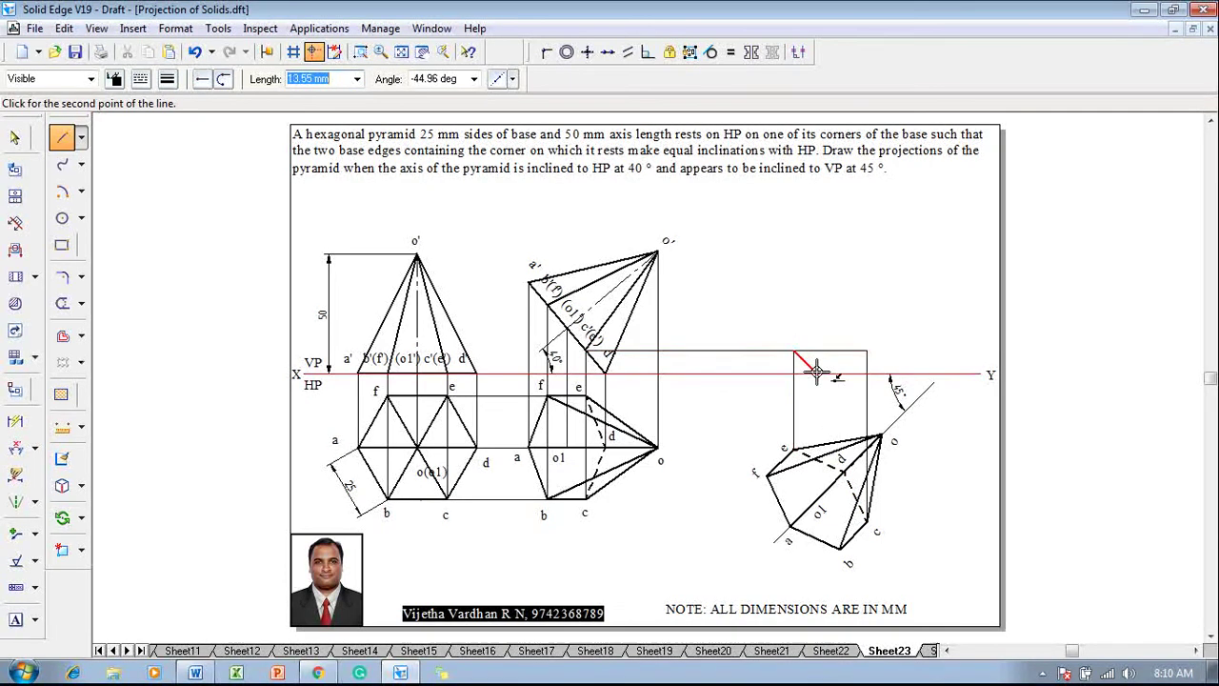
click(839, 546)
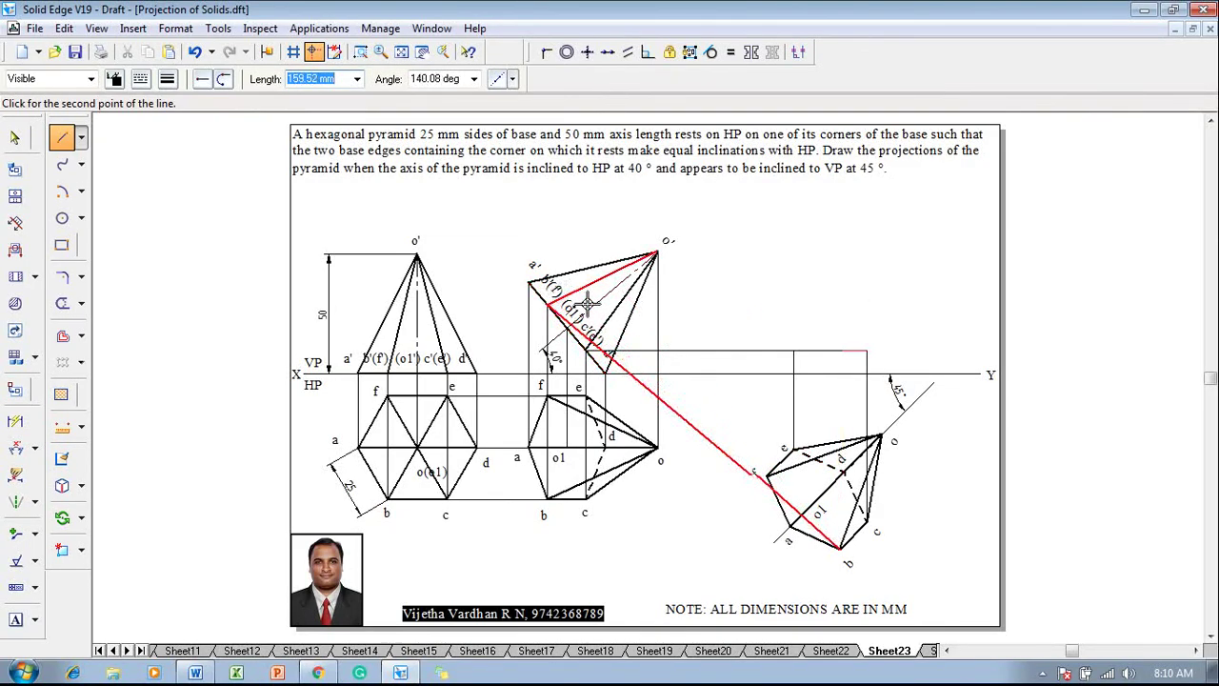
click(840, 306)
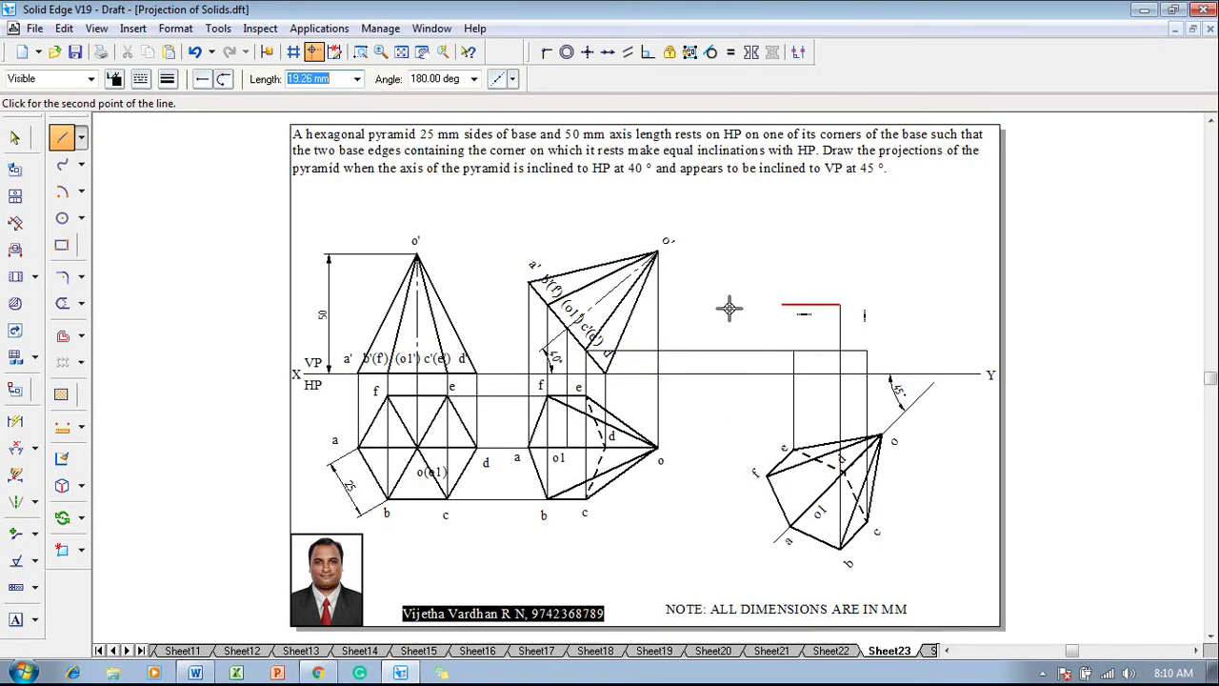
click(549, 305)
right_click(684, 357)
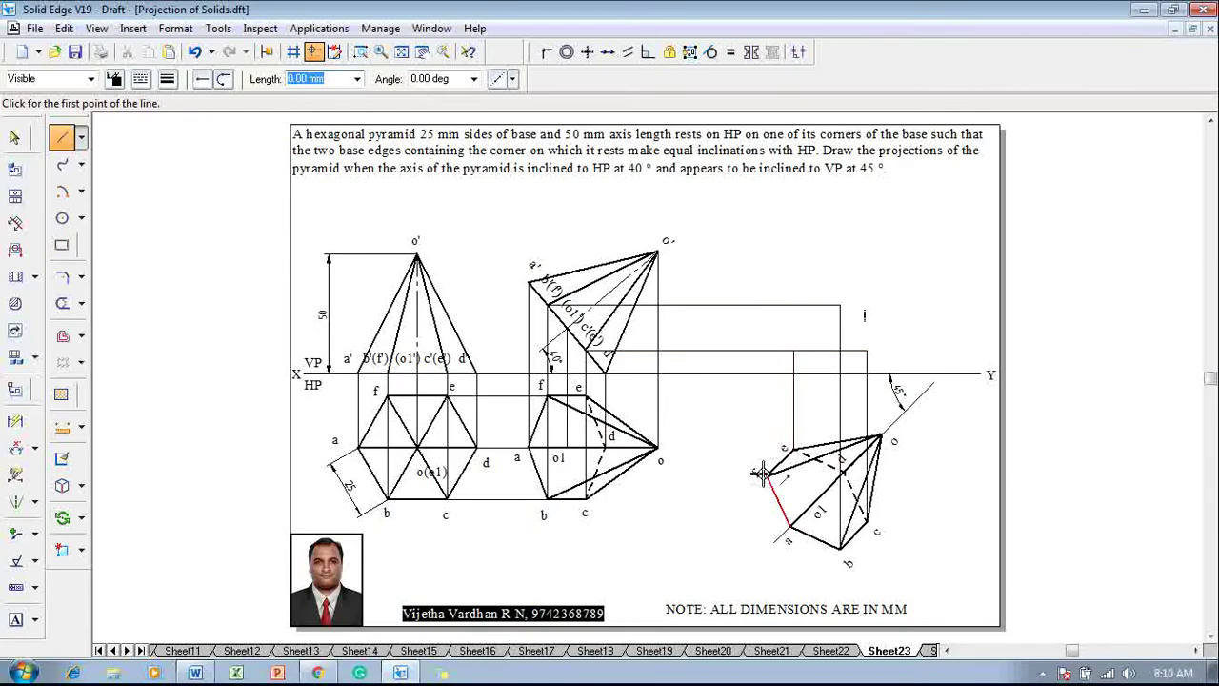
Draw vertical projectors from f, o1 and d, plus the horizontal line from o1's front-view point
click(766, 474)
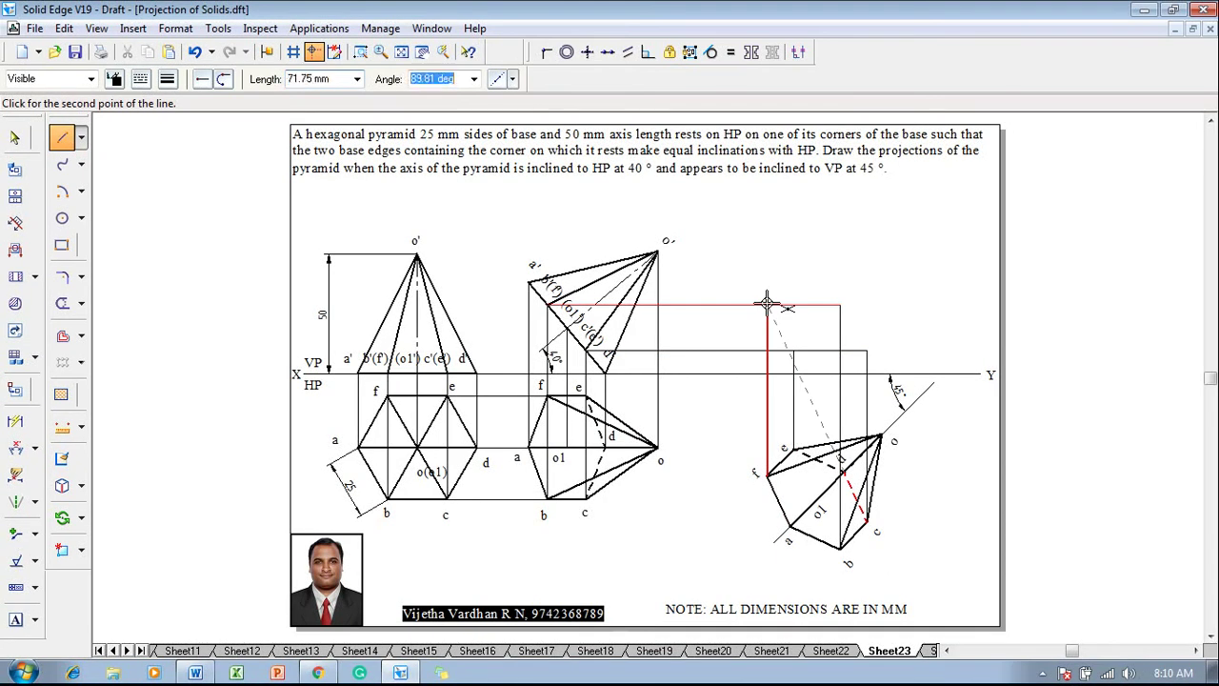
text(90)
key(Tab)
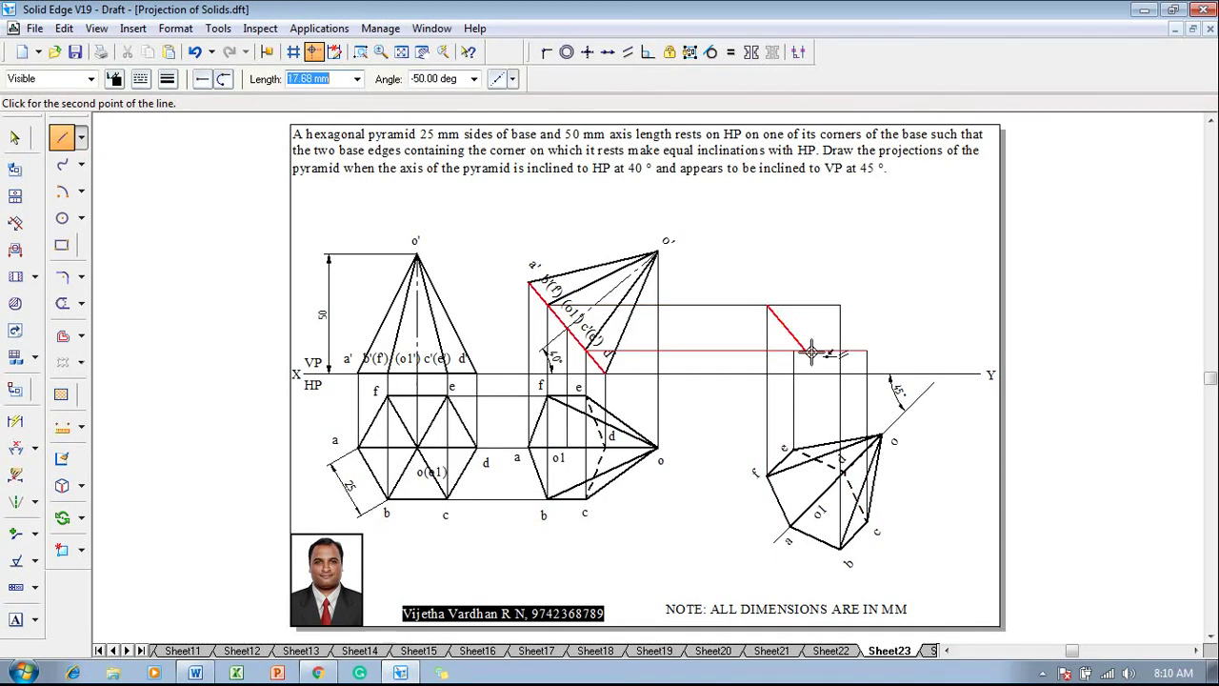
click(810, 349)
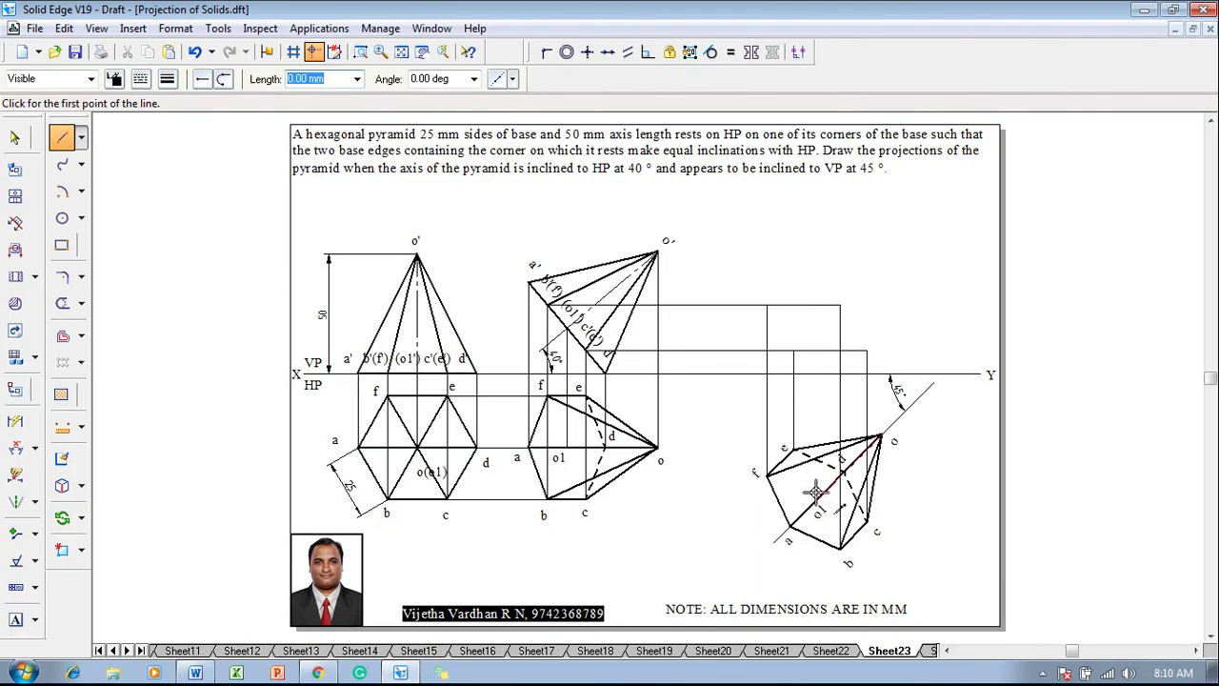
click(816, 497)
click(816, 327)
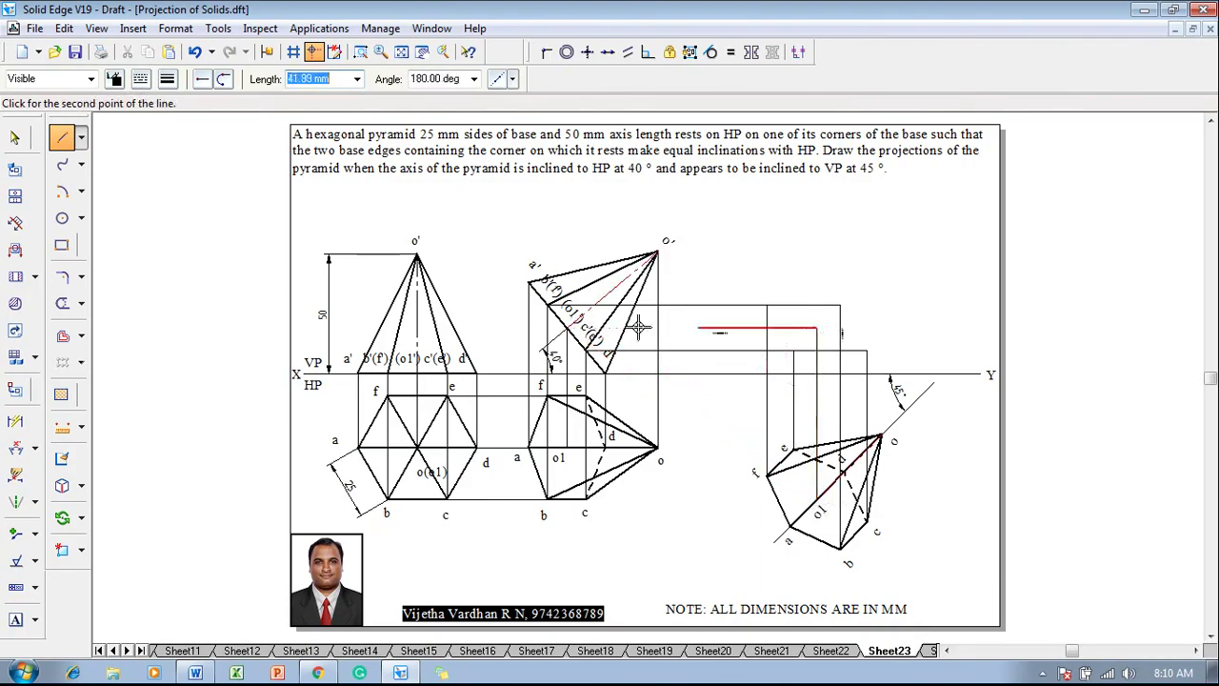
click(568, 327)
key(Escape)
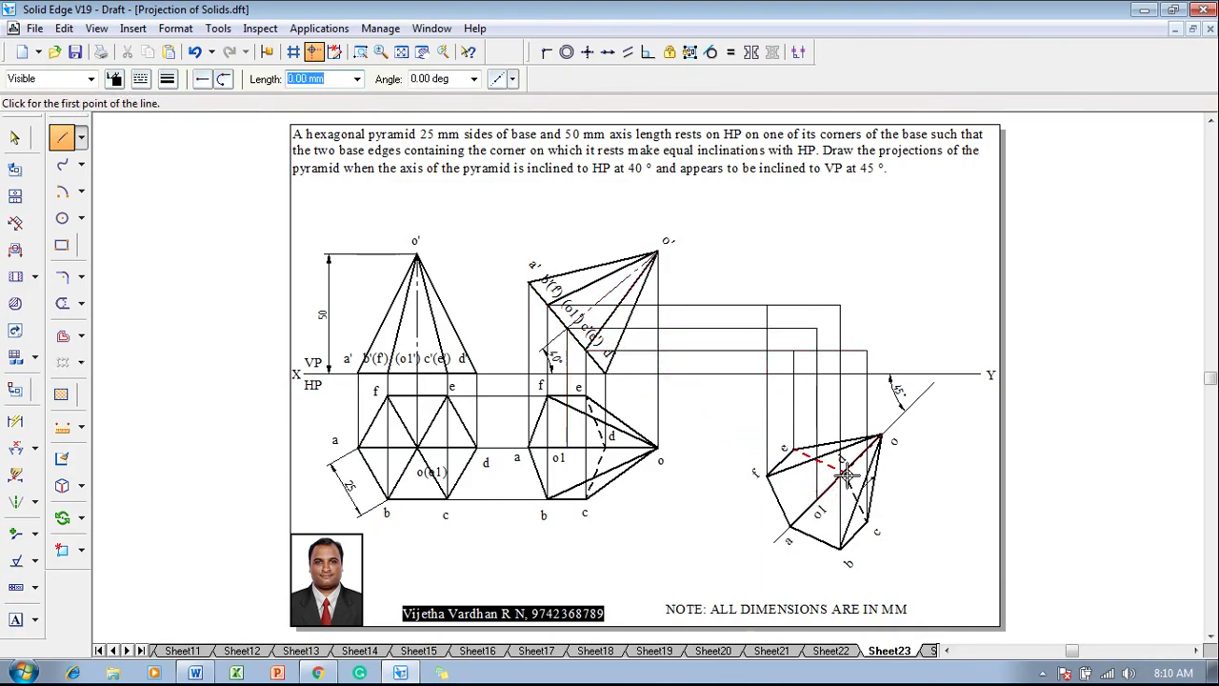
click(843, 471)
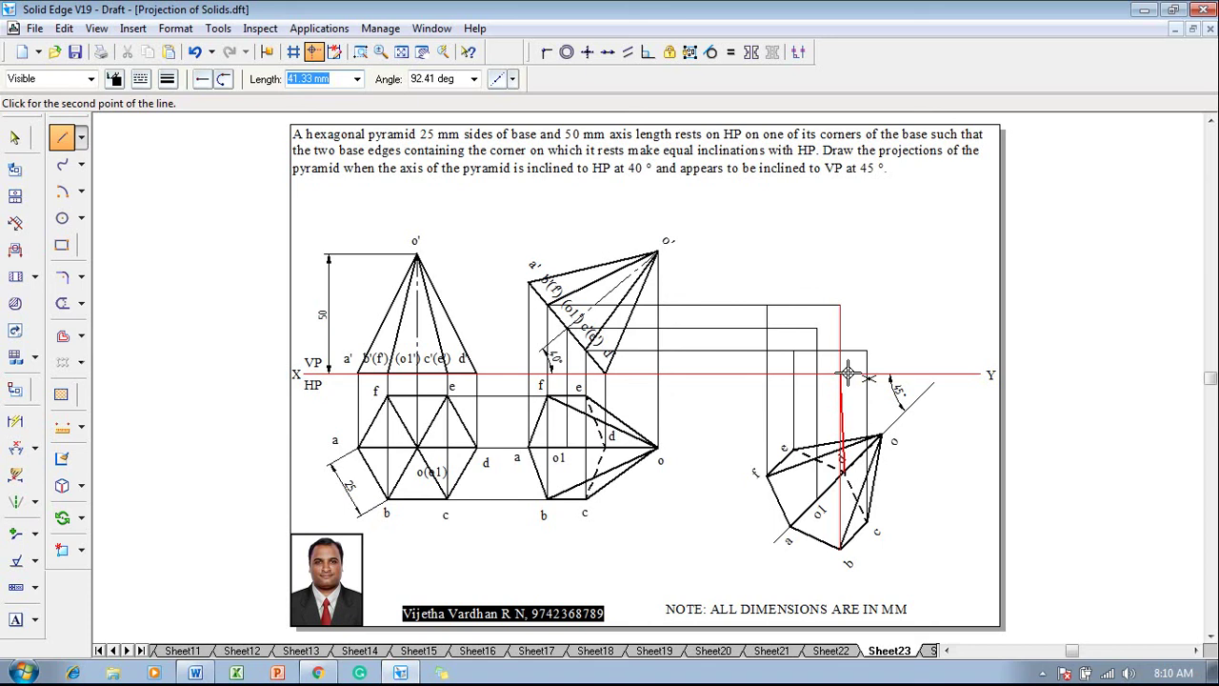
key(Tab)
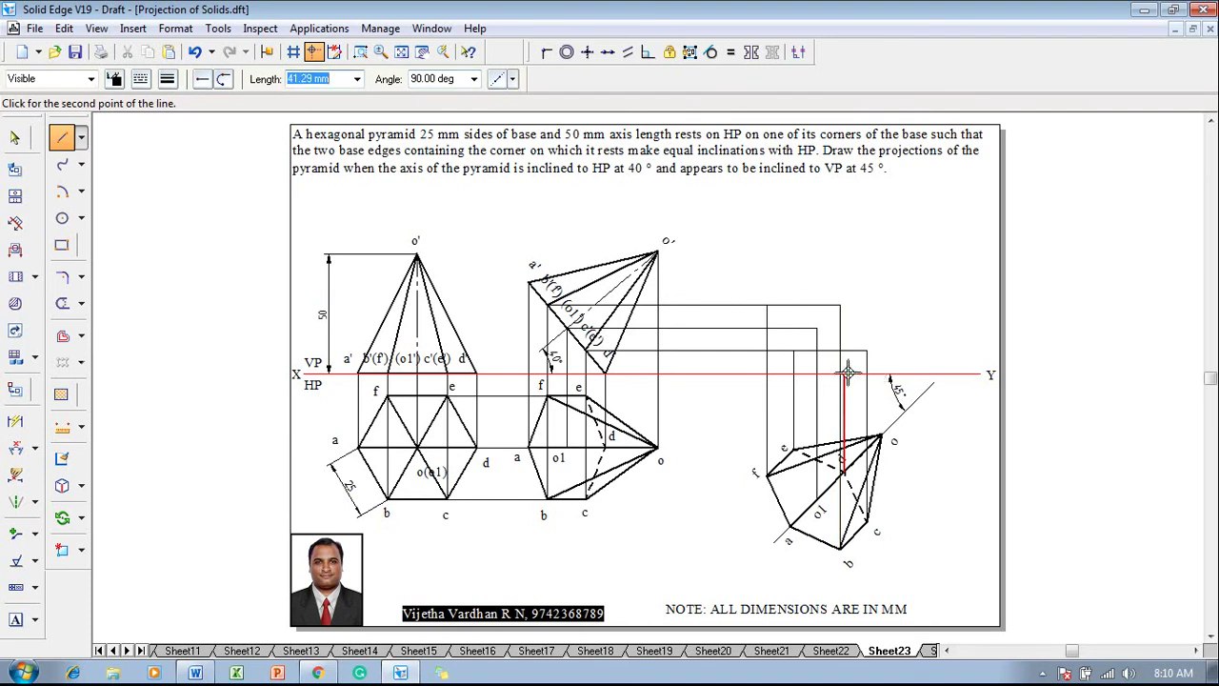
key(Escape)
Draw projectors from a and apex o meeting horizontal lines from a' and o'
click(791, 523)
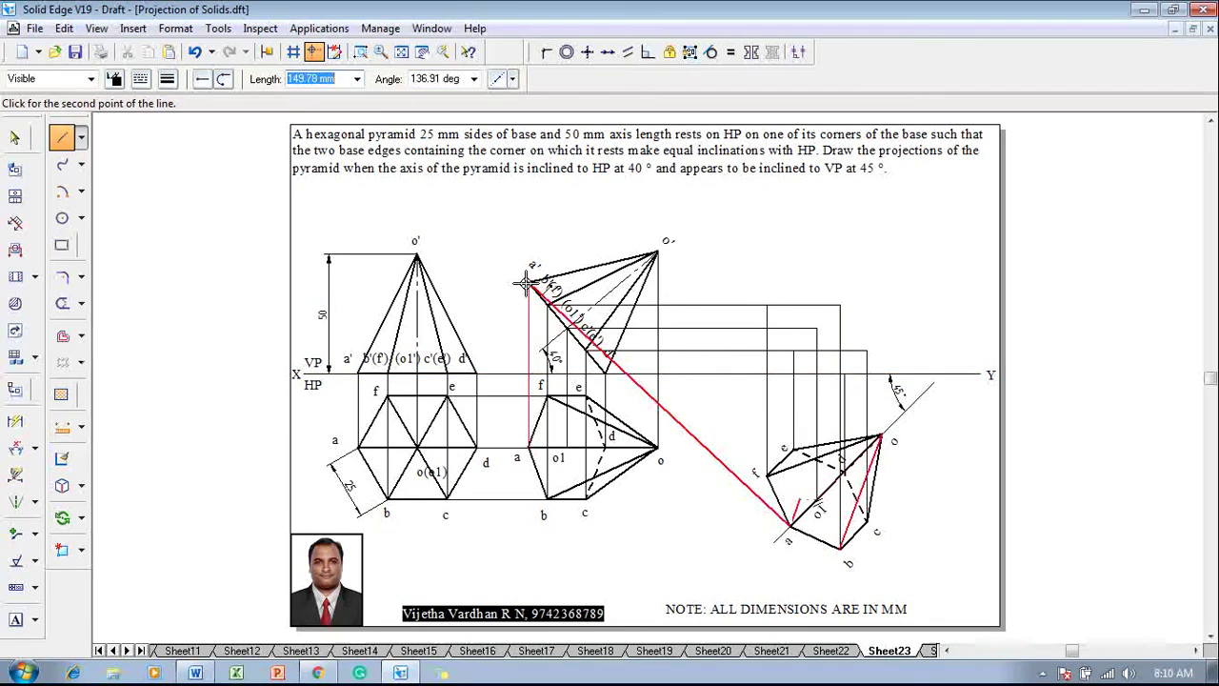
click(788, 283)
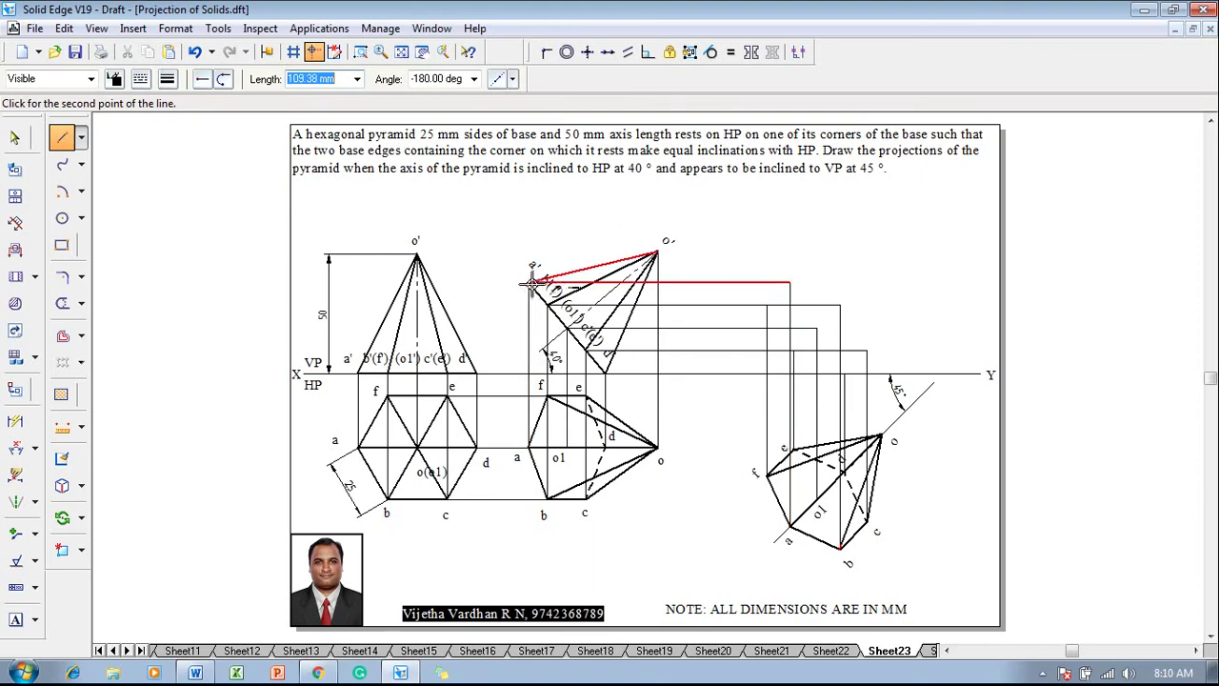
click(533, 282)
key(Escape)
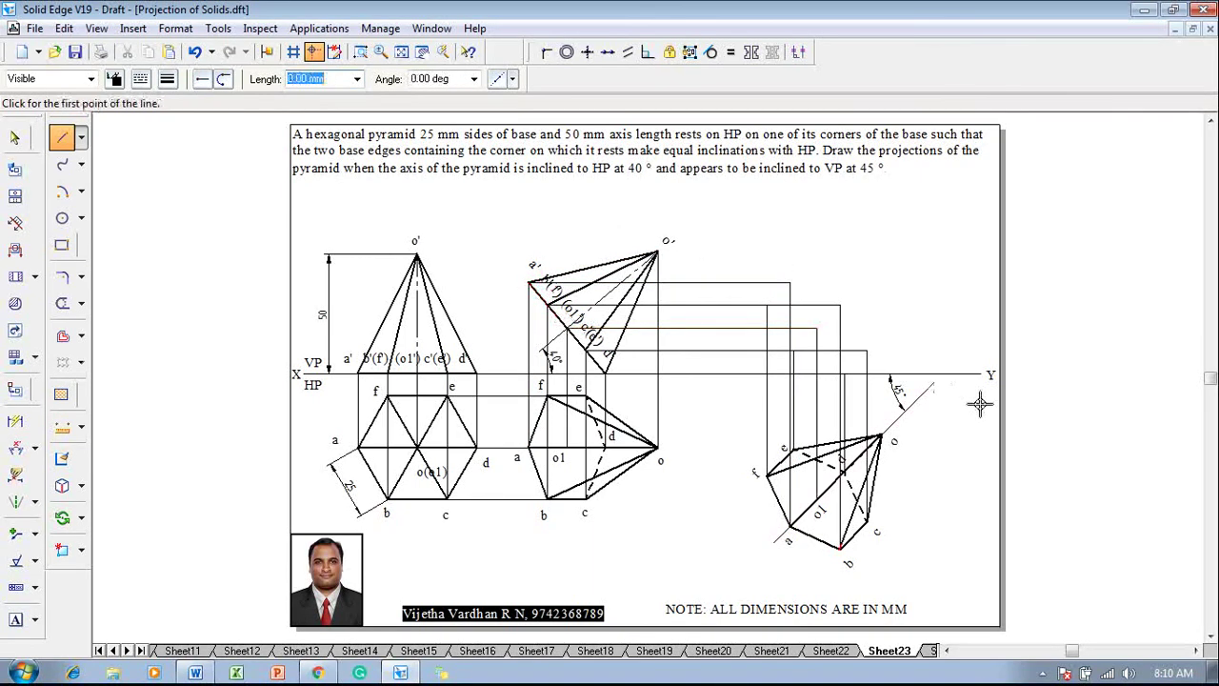
click(882, 437)
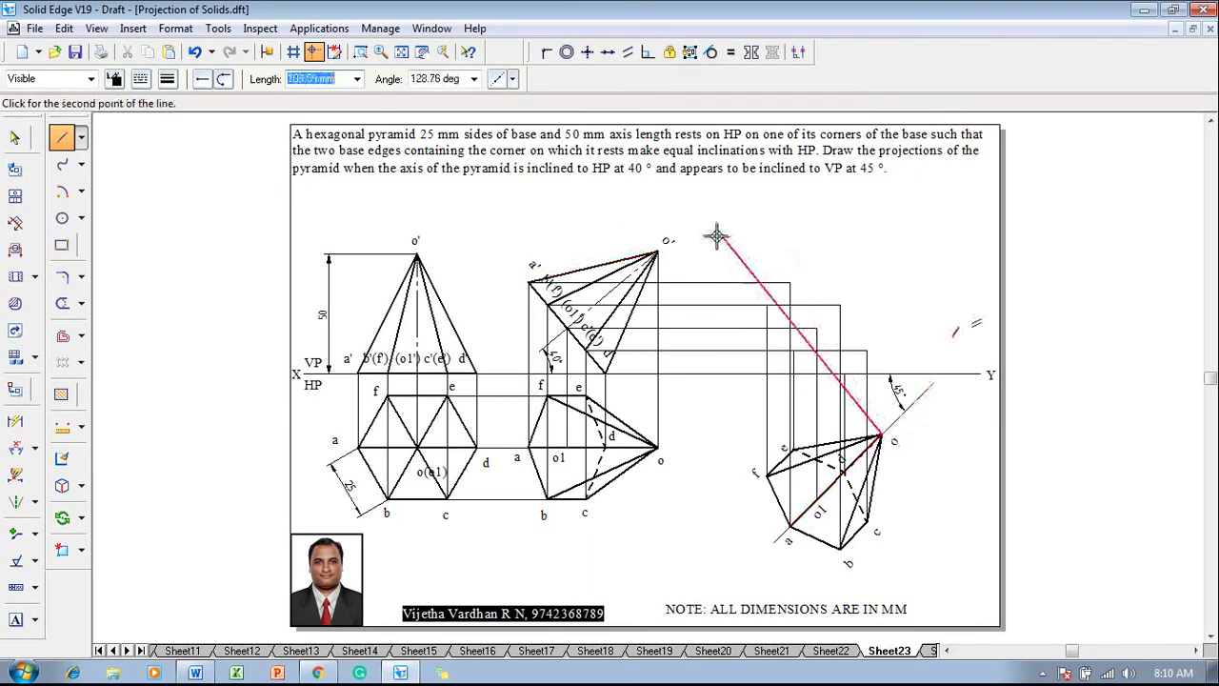
click(884, 252)
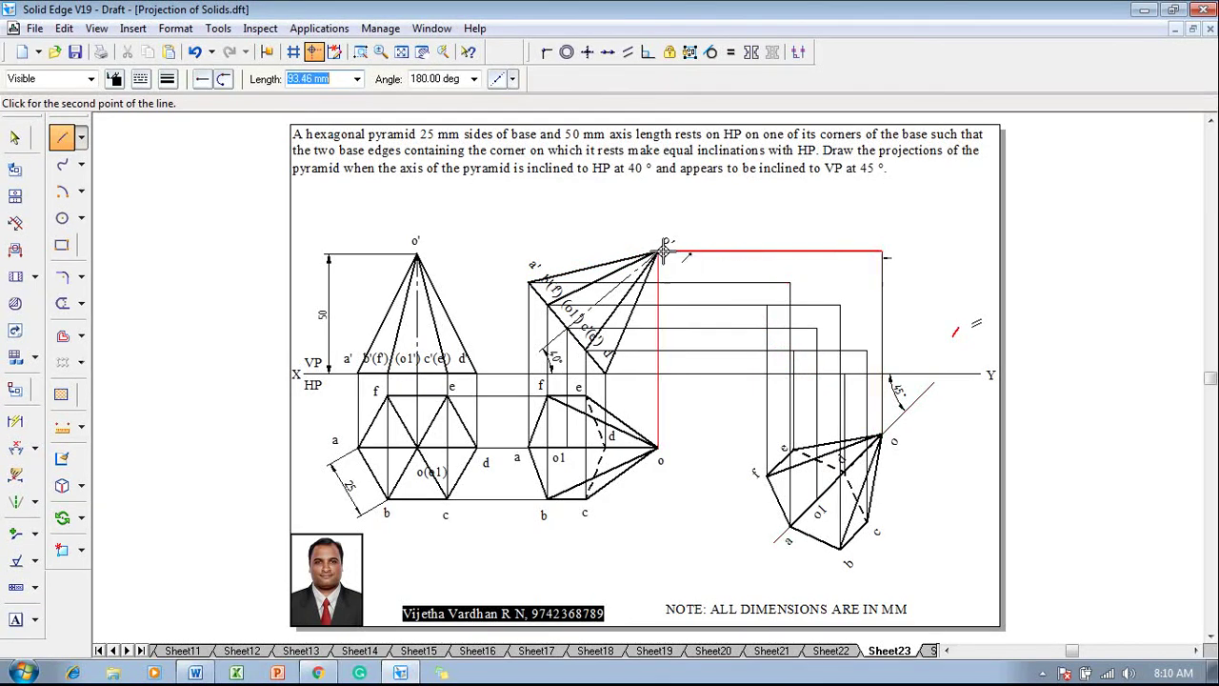
click(658, 252)
key(Escape)
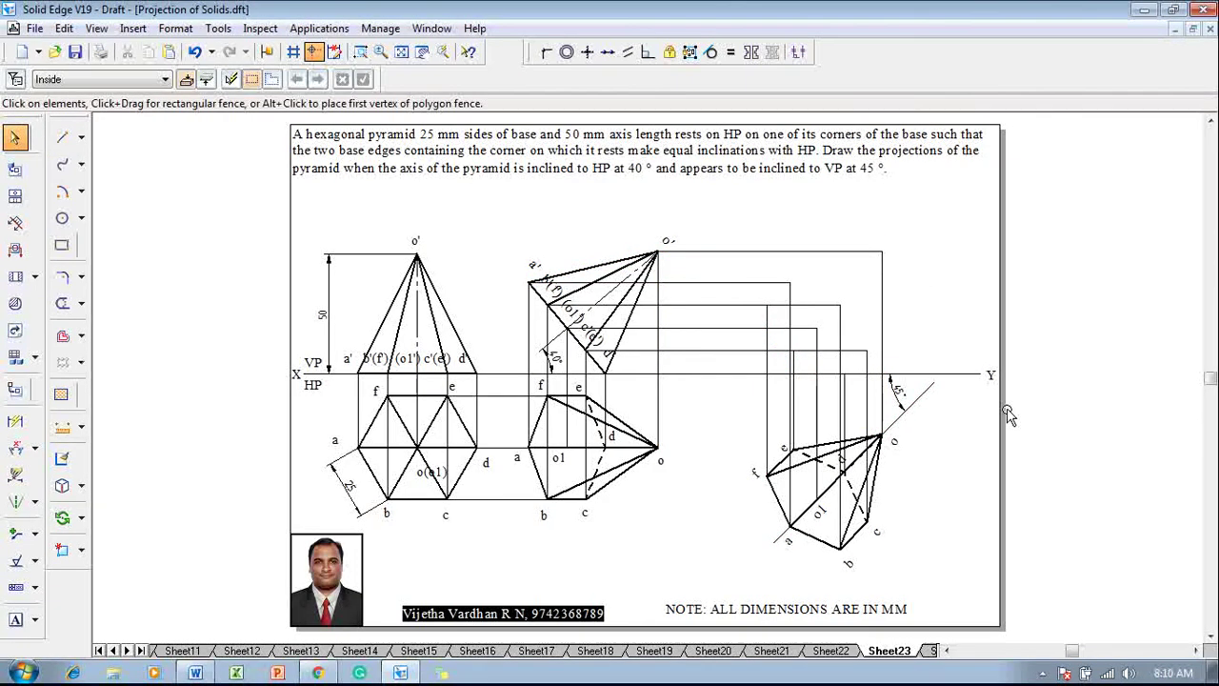
Place text labels a', c', e' and the remaining points through o' beside the projectors
click(15, 620)
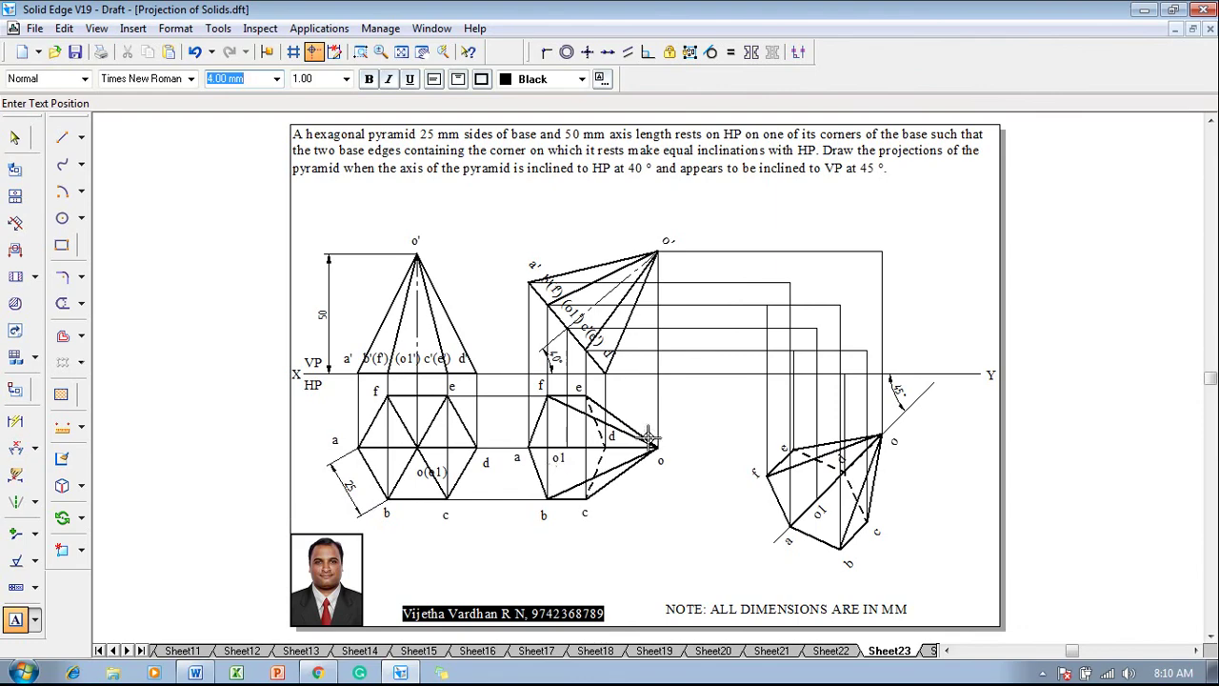
click(777, 265)
text(a)
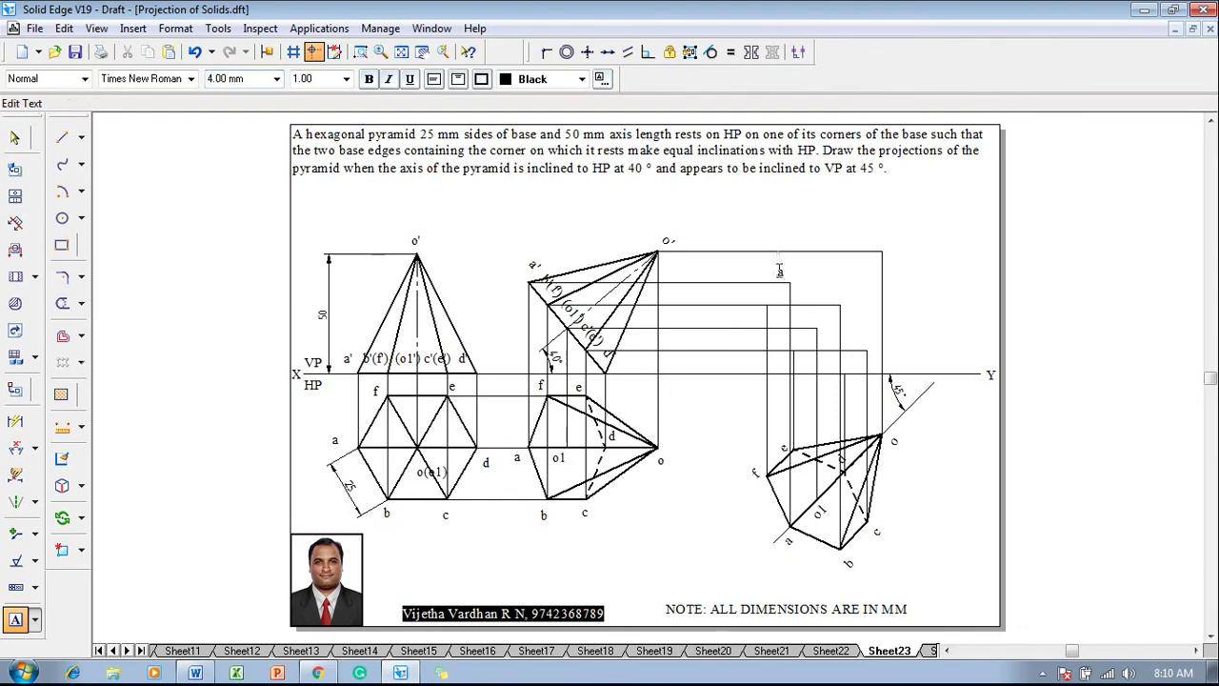
text(')
click(868, 340)
text(c')
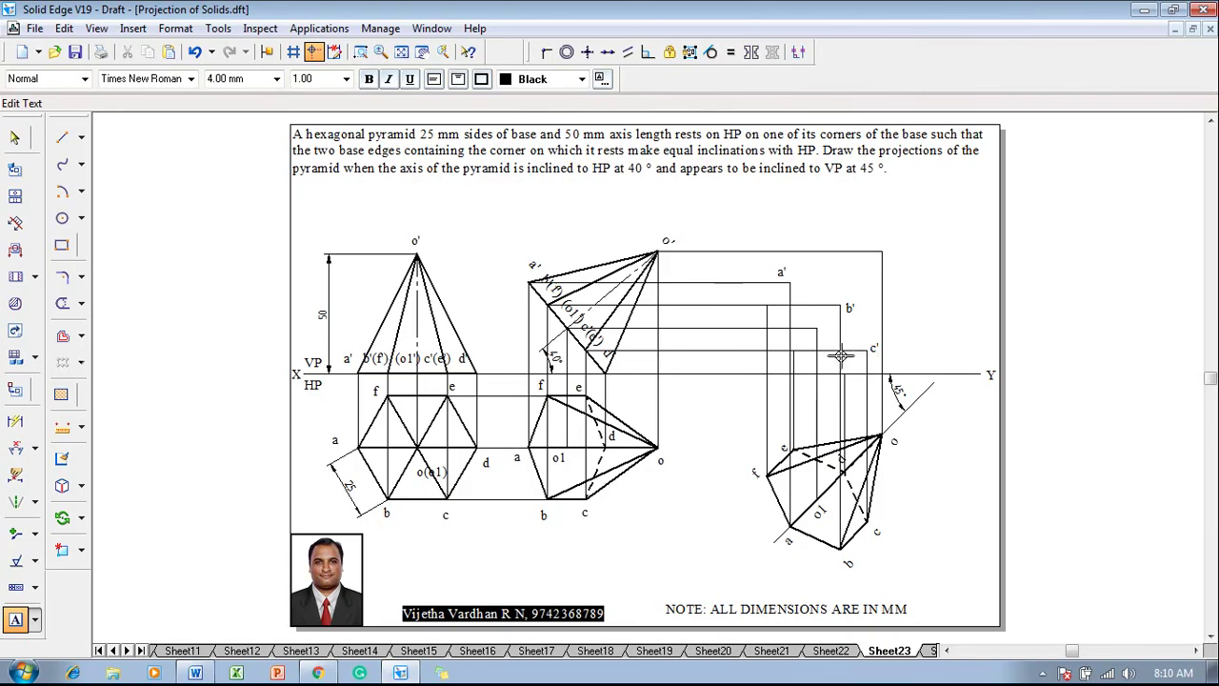
click(793, 331)
text(e')
key(Escape)
With continuous lines, outline a'-o'-c'-d'-e'-f'-a' in the final front view
click(62, 137)
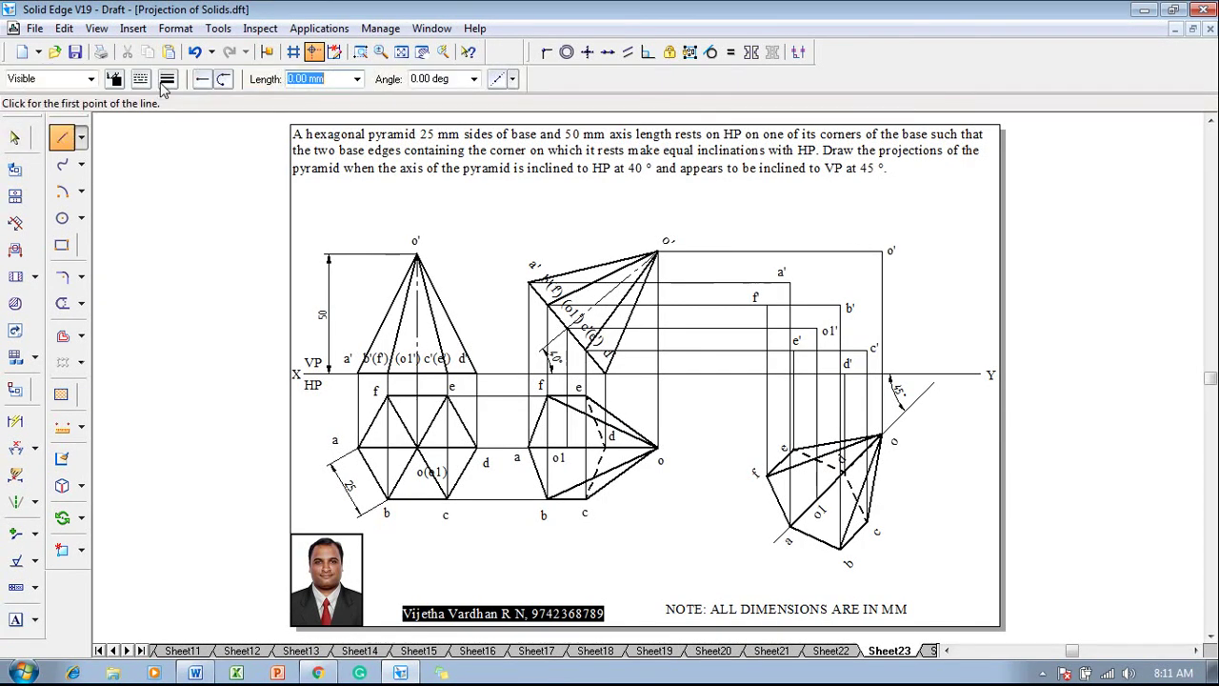
click(167, 78)
click(141, 78)
click(141, 78)
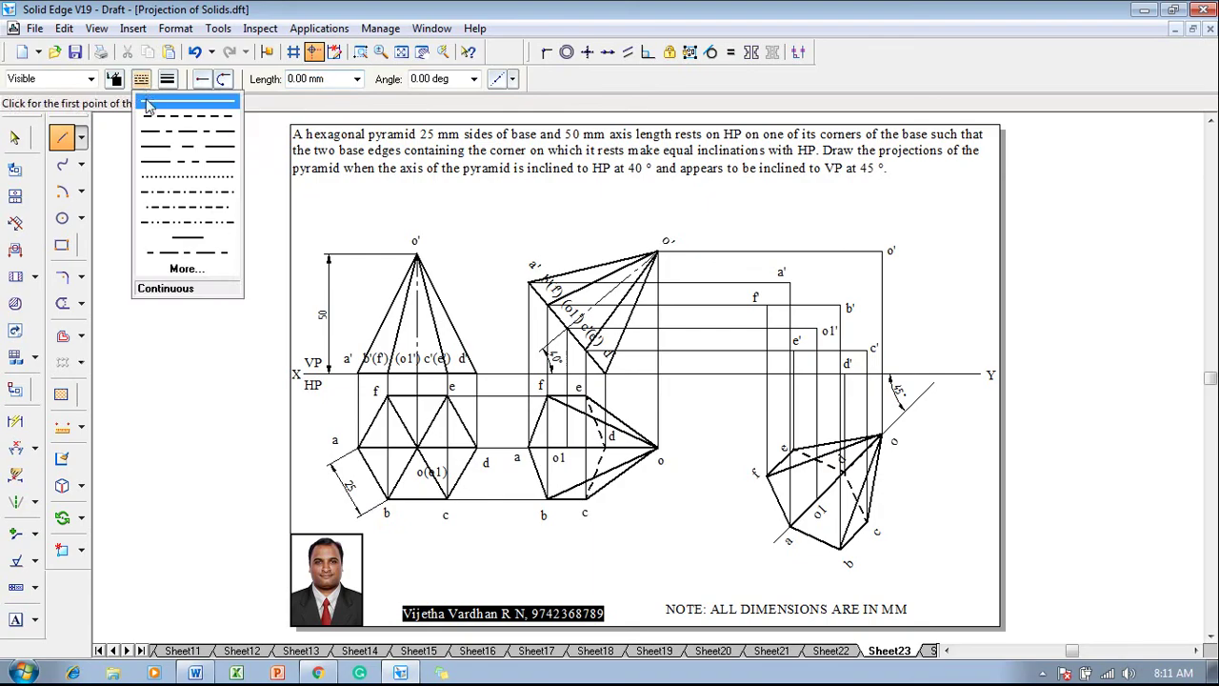
click(148, 103)
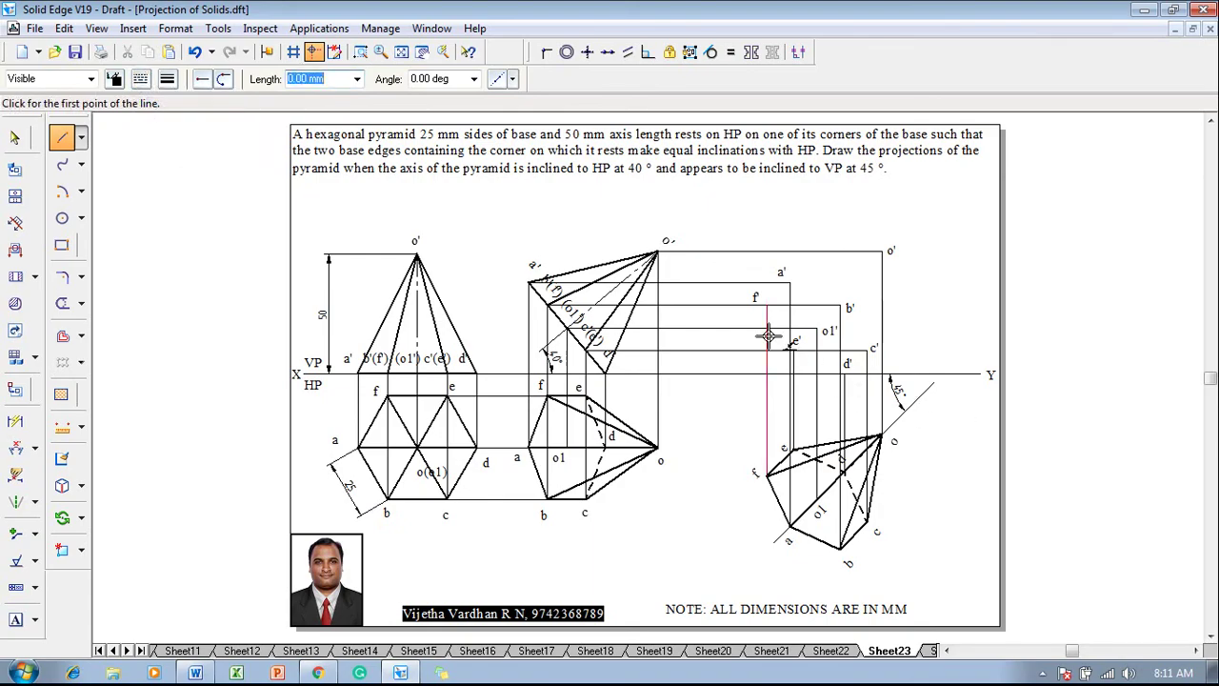
click(790, 281)
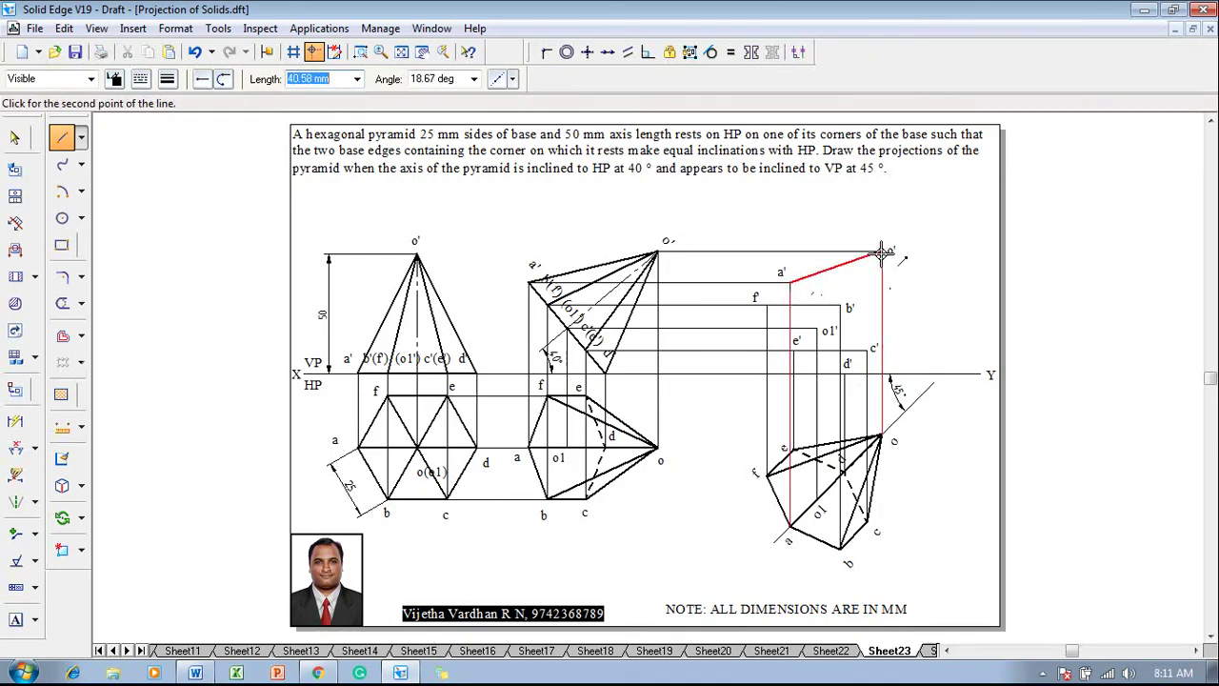
click(882, 251)
click(869, 350)
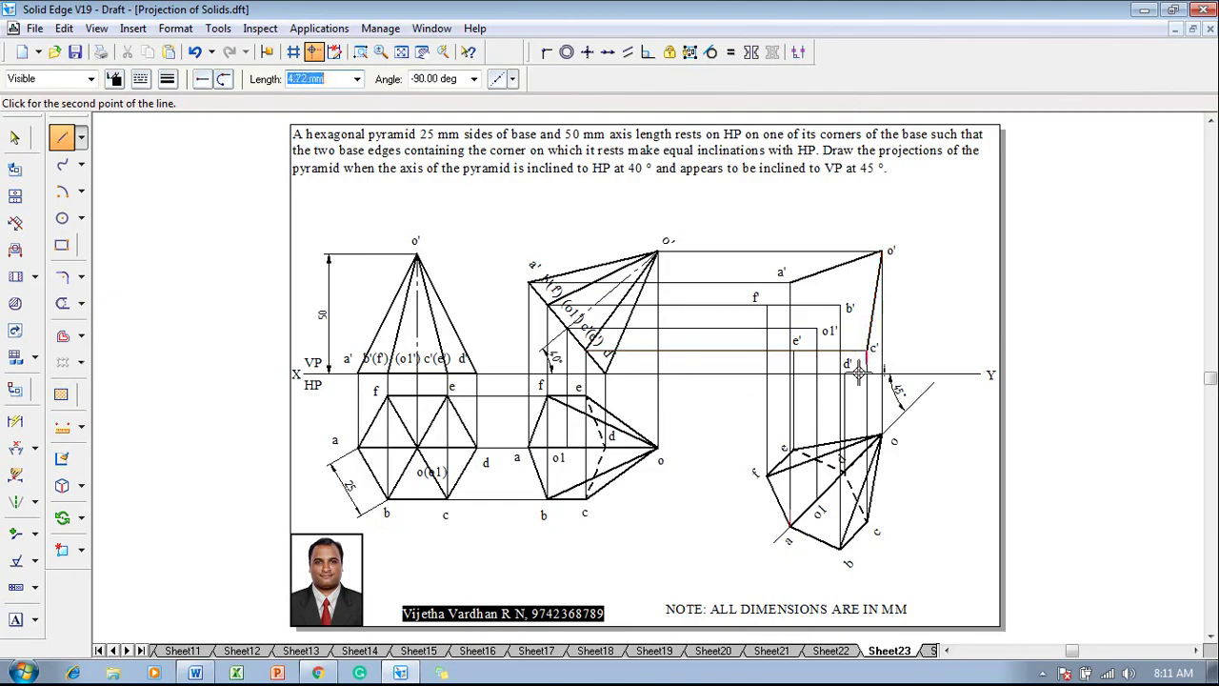
click(843, 371)
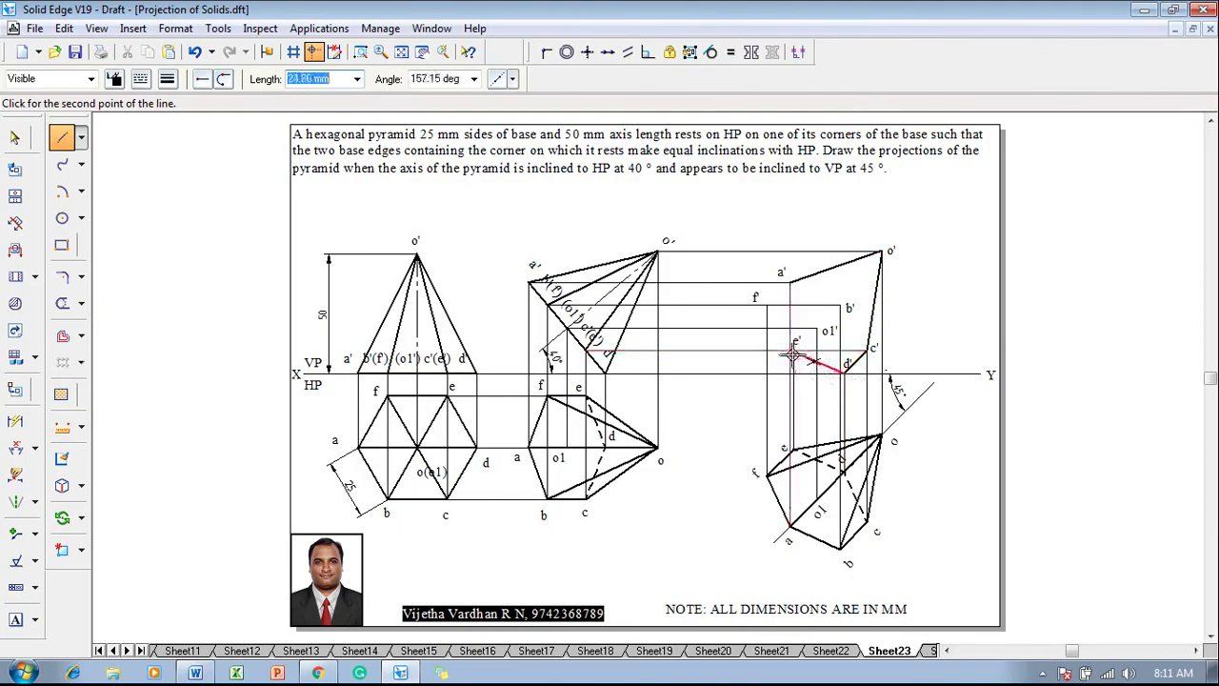
click(793, 347)
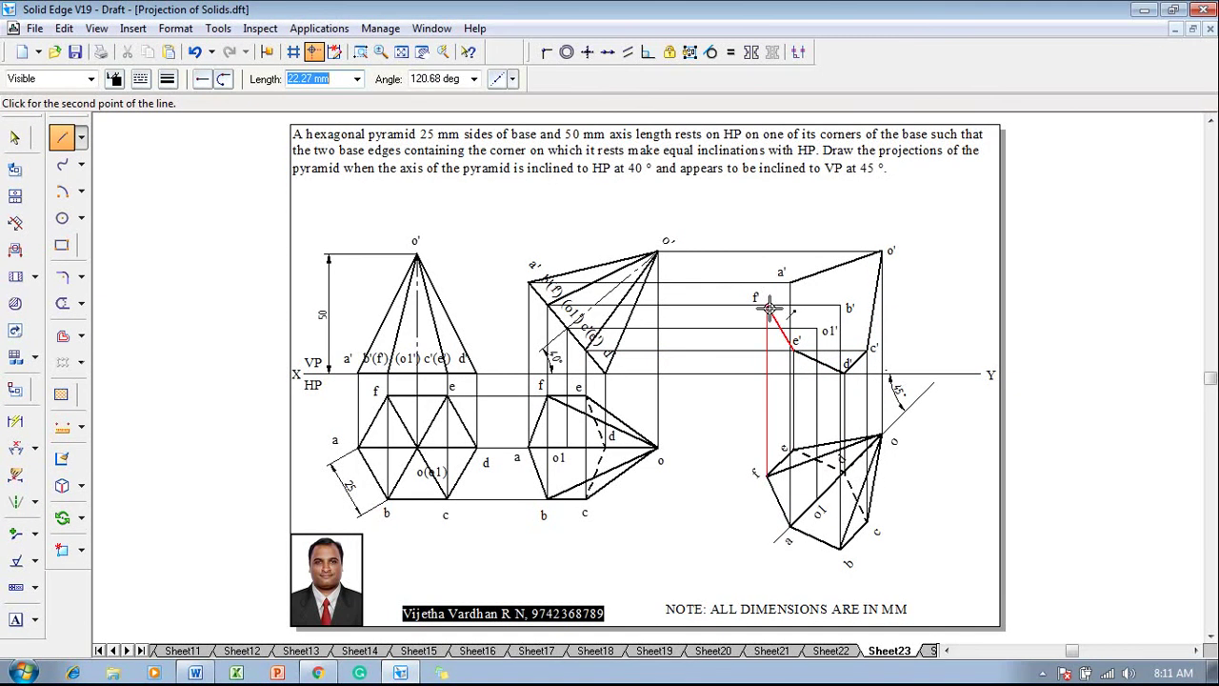
click(769, 306)
click(789, 282)
right_click(905, 336)
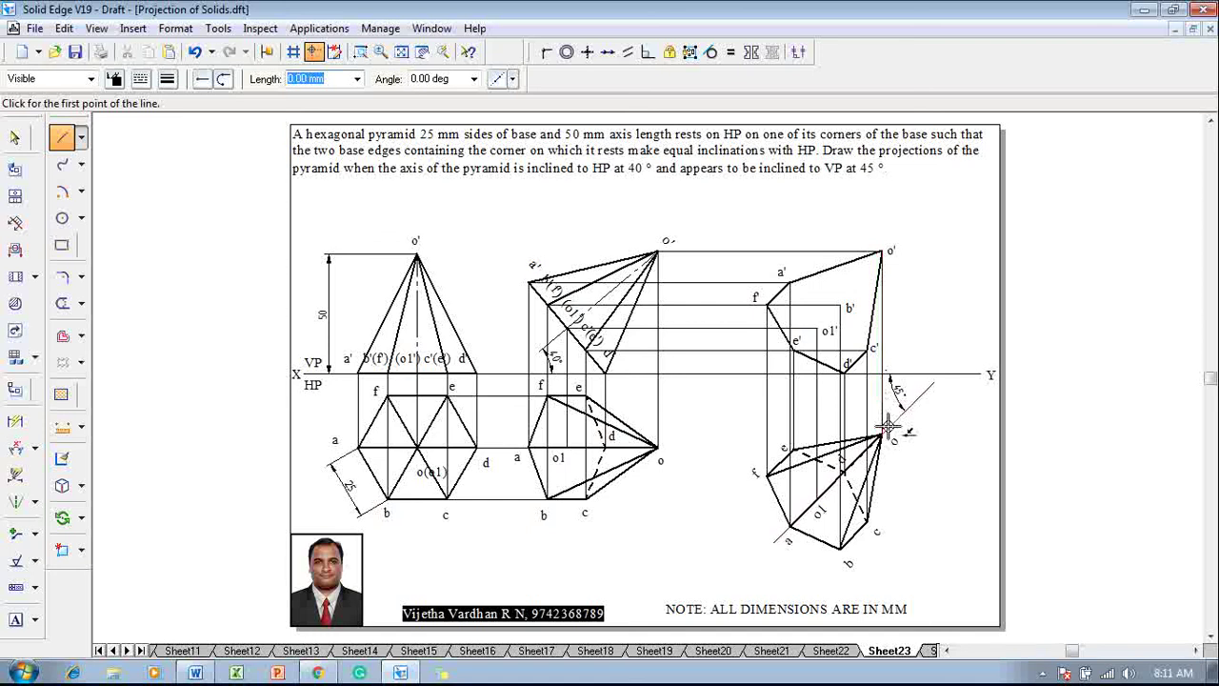
Draw the solid base edges a'-b' and b'-c'
click(791, 280)
click(842, 307)
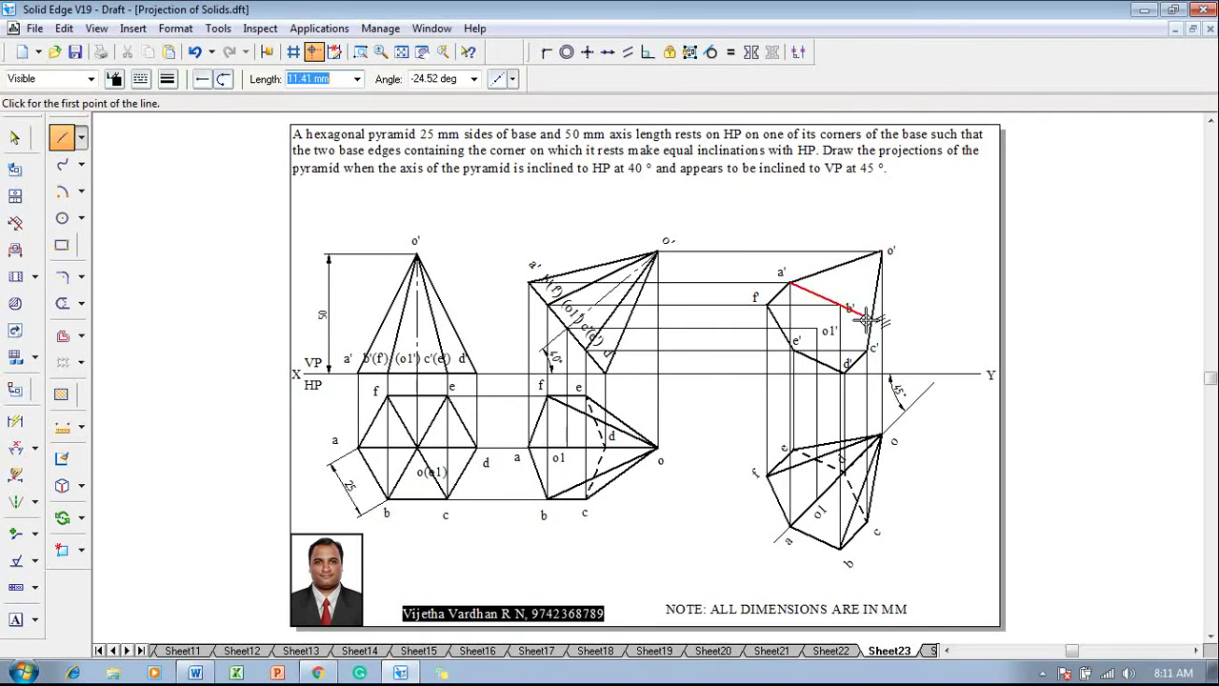
click(872, 348)
right_click(924, 339)
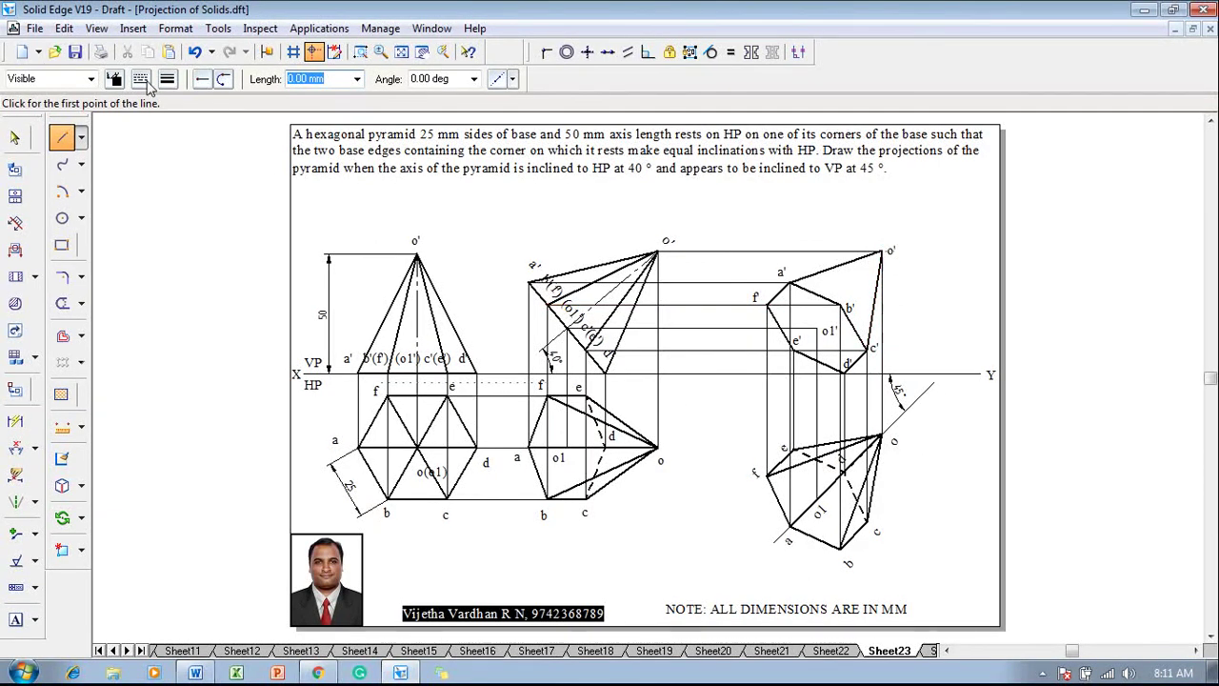
Switch to dashed lines and draw hidden edges f'-o', o'-e', e'-d' and d'-o'
click(141, 79)
click(151, 122)
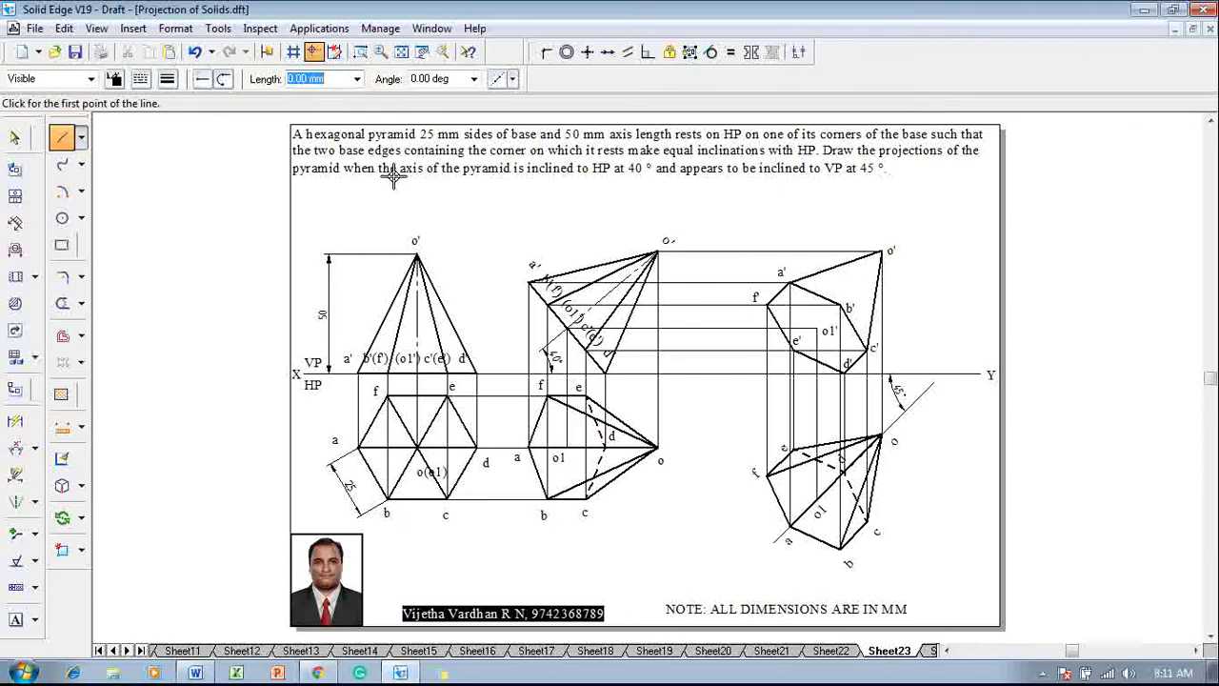
click(766, 303)
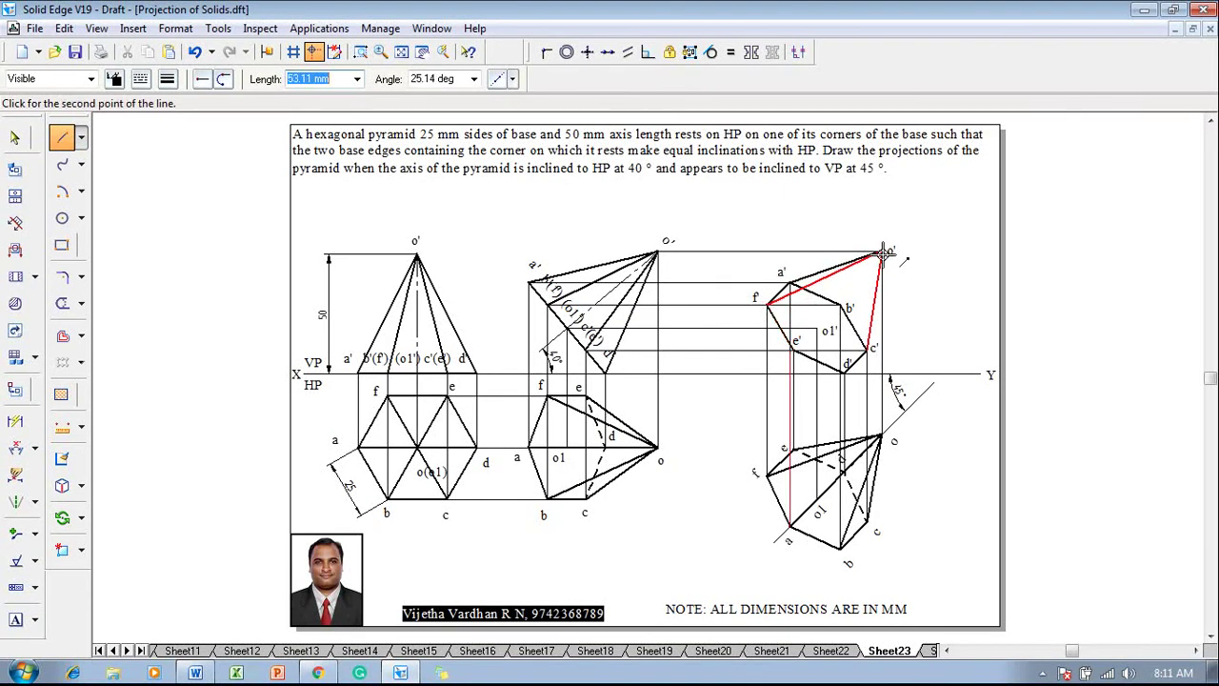
click(884, 251)
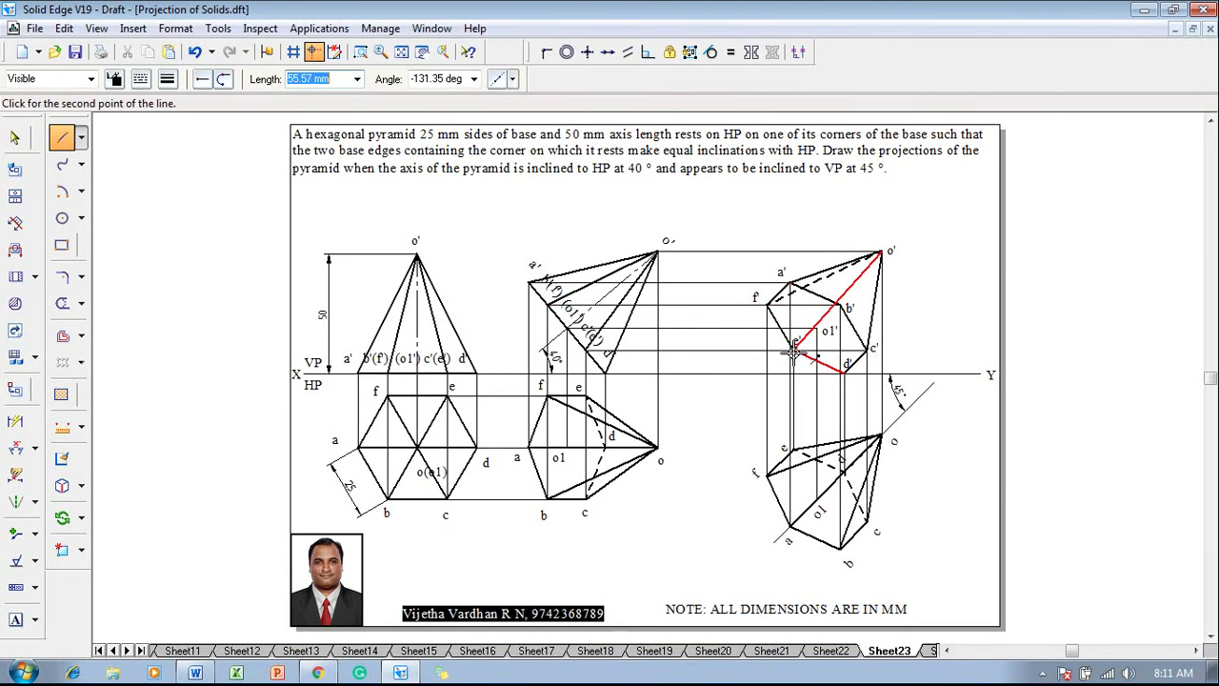
click(794, 349)
click(844, 364)
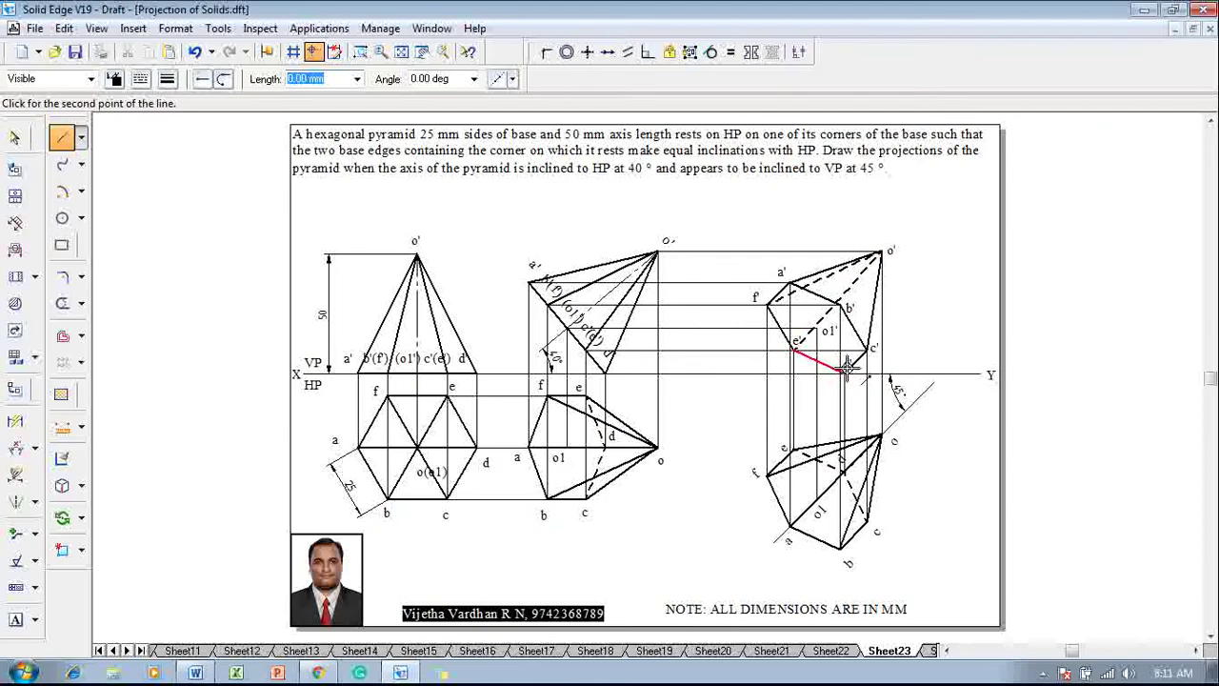
click(885, 251)
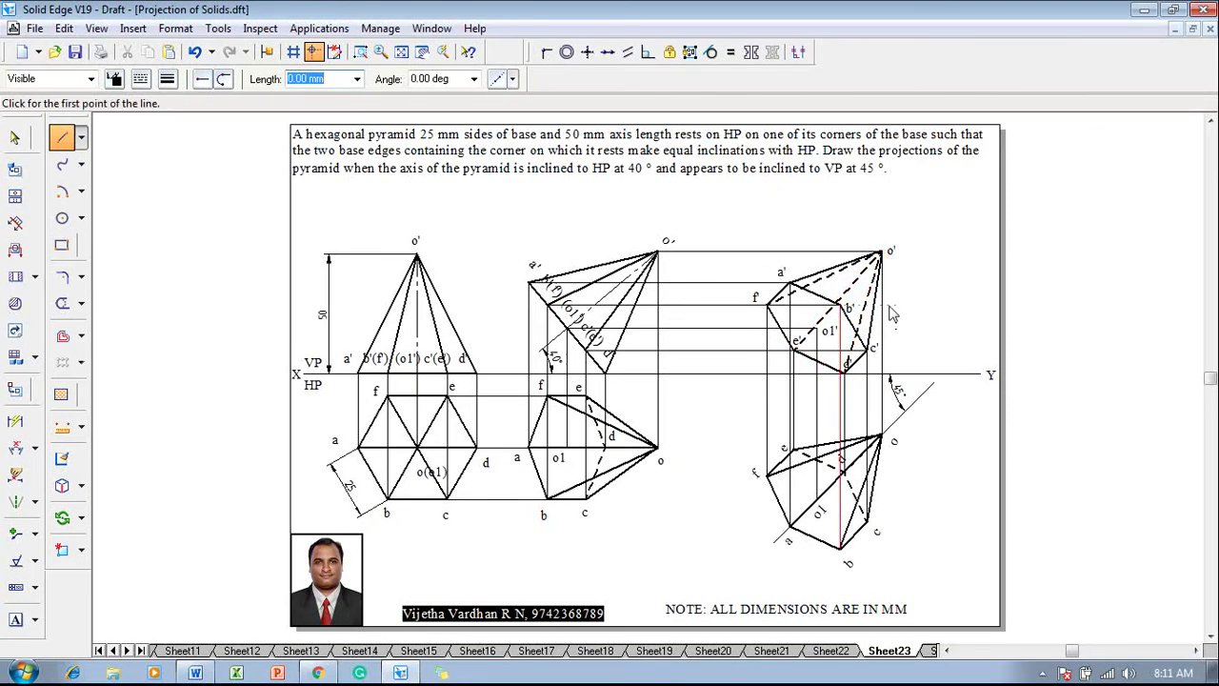
key(Escape)
Set a dashed line with a hidden-edge width and draw the edge from b' to apex o'
click(72, 137)
click(142, 80)
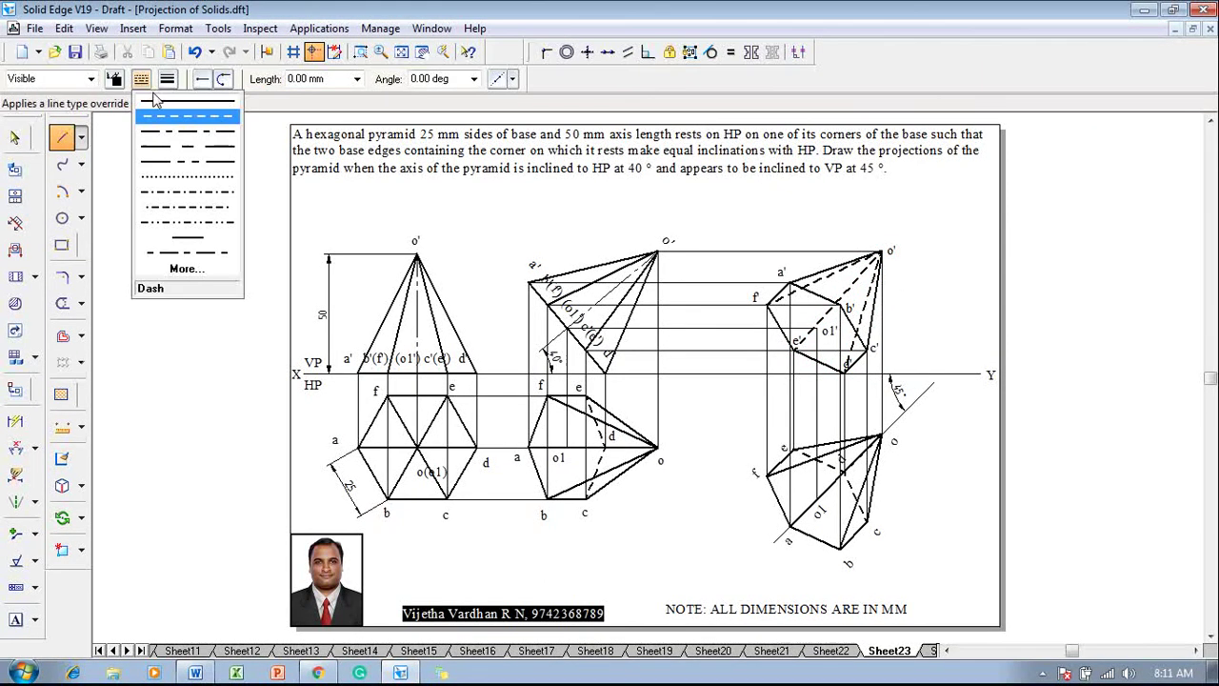
click(156, 110)
click(166, 78)
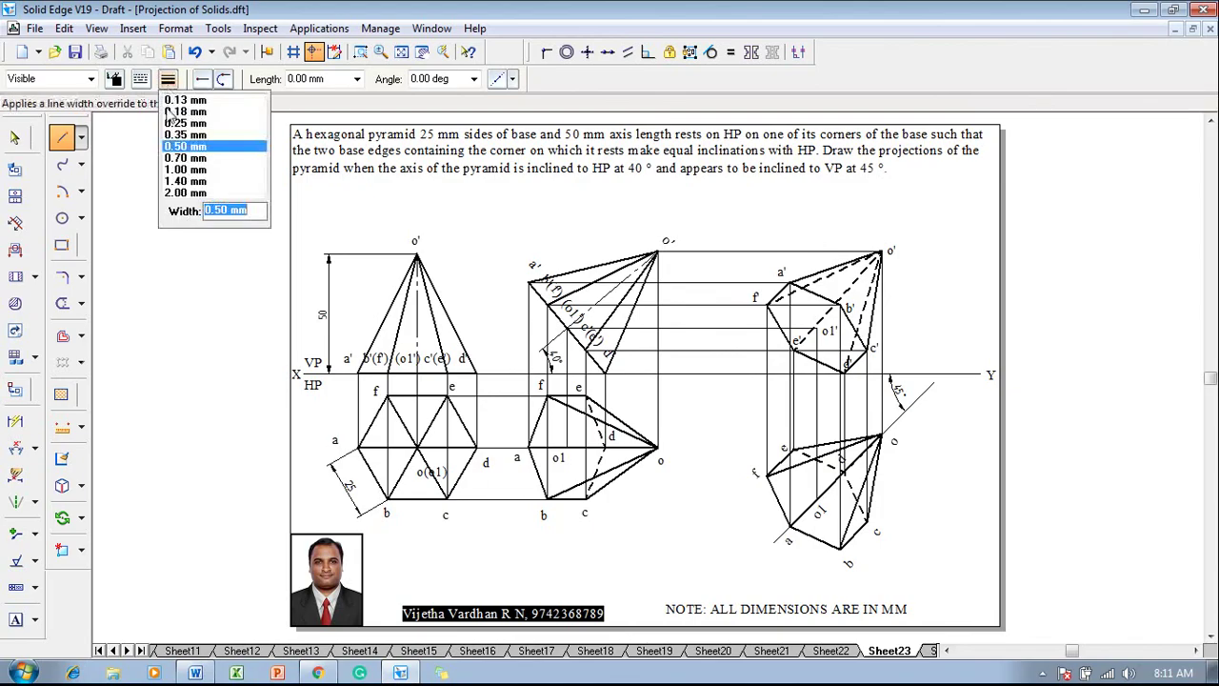
click(171, 148)
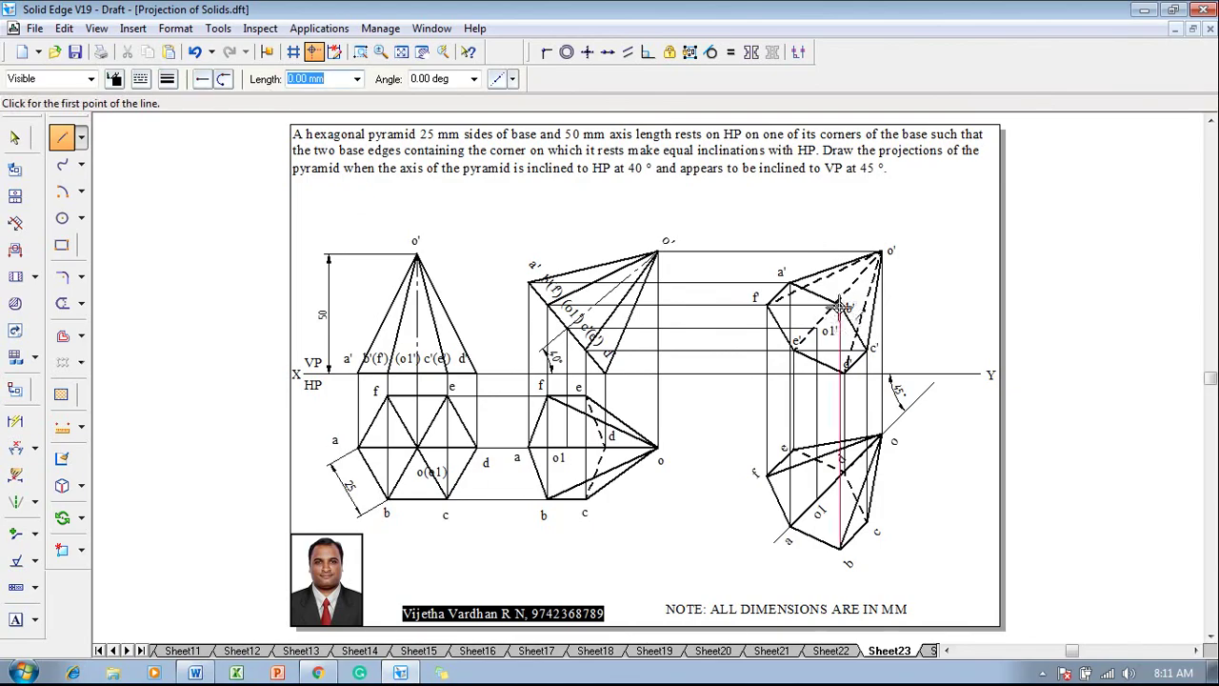
click(841, 307)
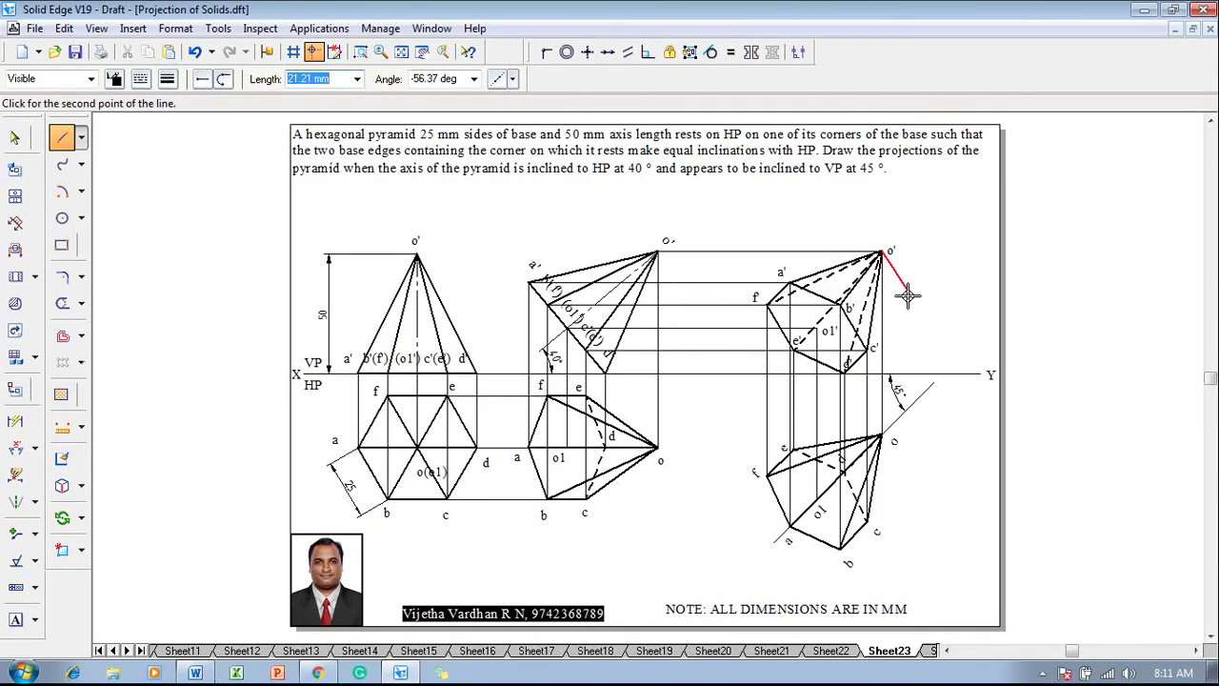
click(880, 252)
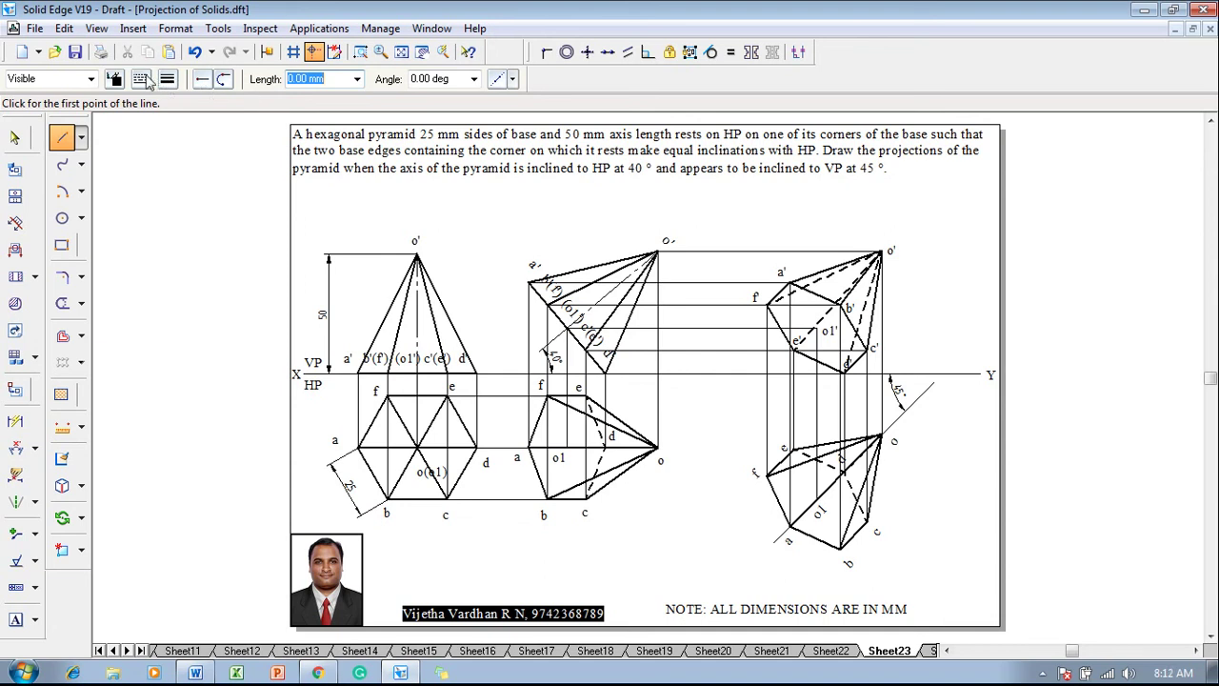
Change to a thinner line and draw the remaining dashed edge from o1' up to apex o'
click(143, 80)
click(163, 125)
click(166, 78)
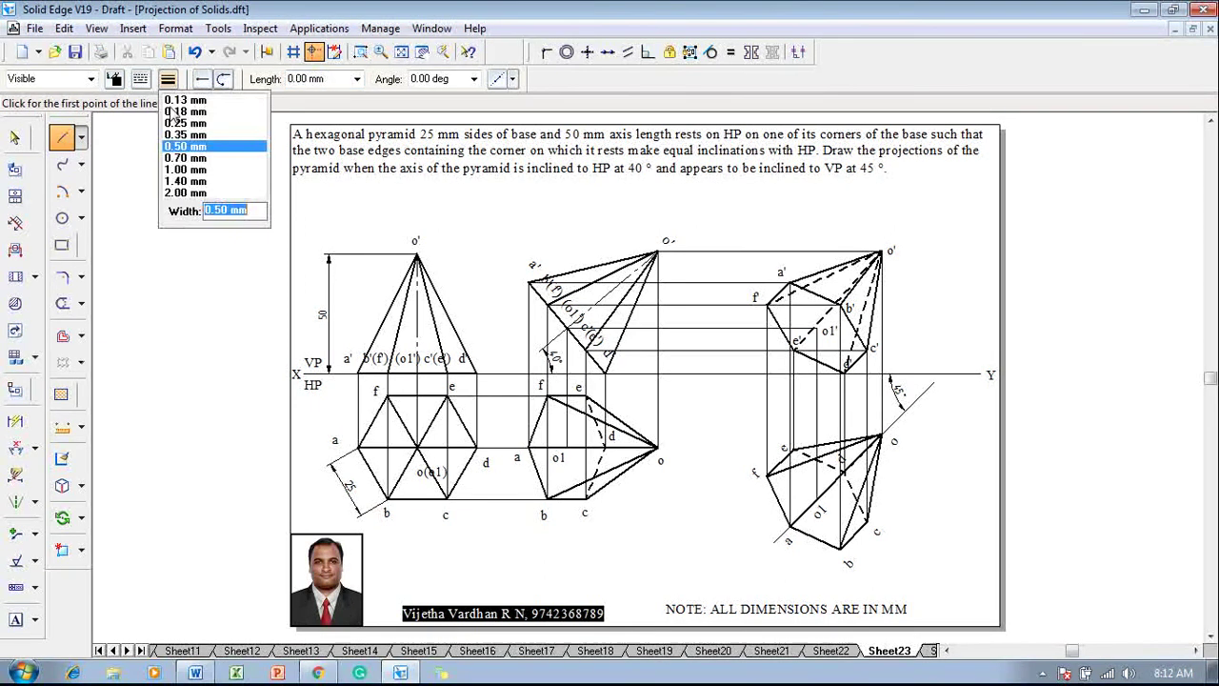
click(186, 109)
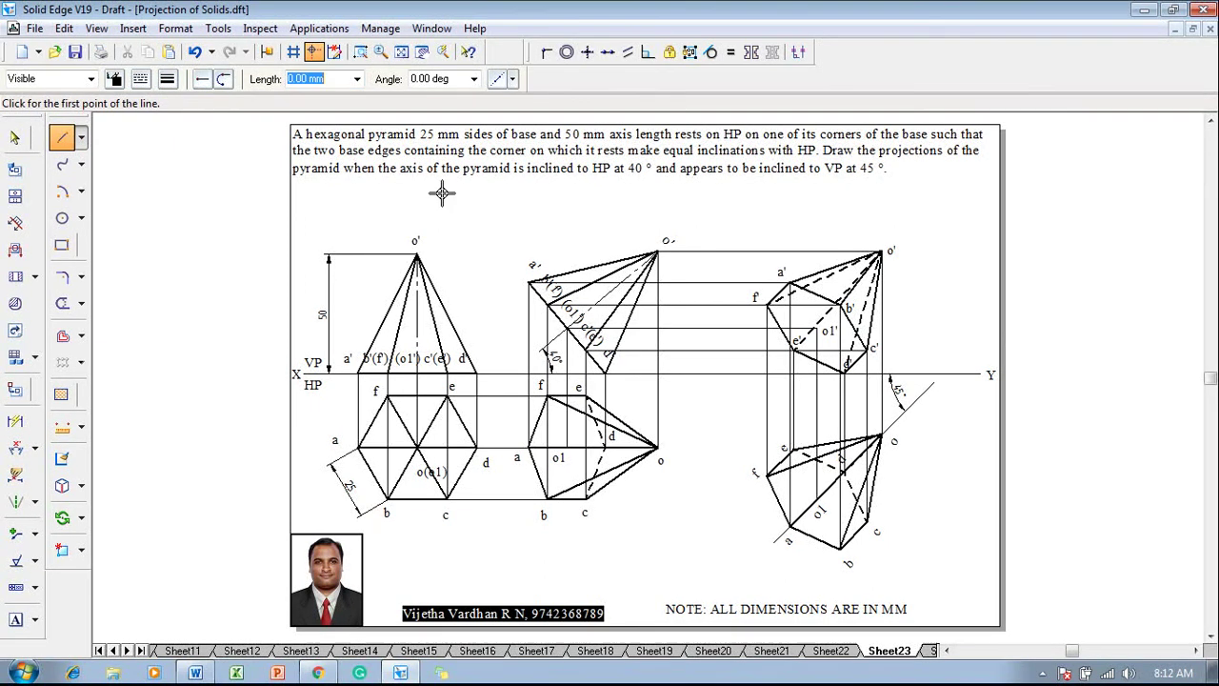
click(816, 329)
click(884, 252)
key(Escape)
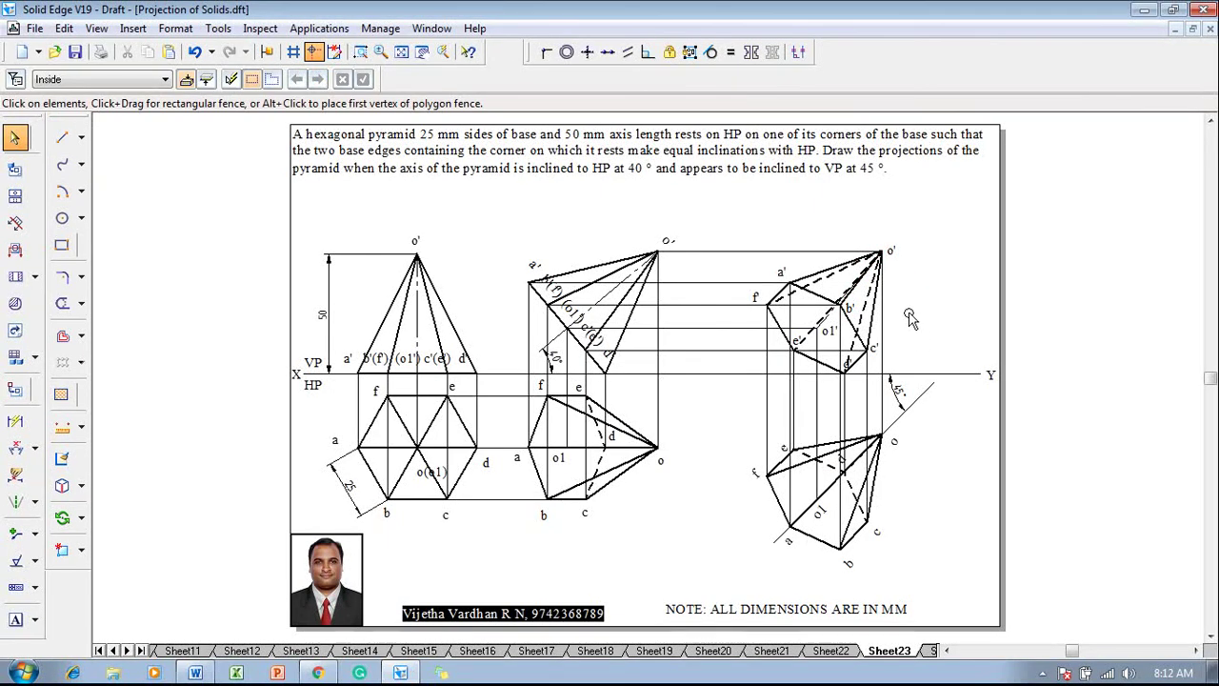